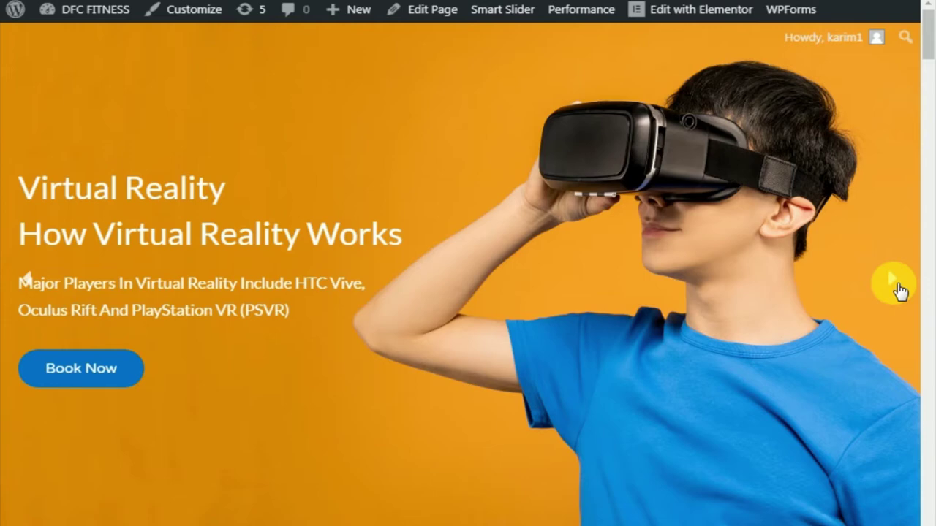
Advance through the slides of the virtual reality slider on the site's homepage
click(897, 287)
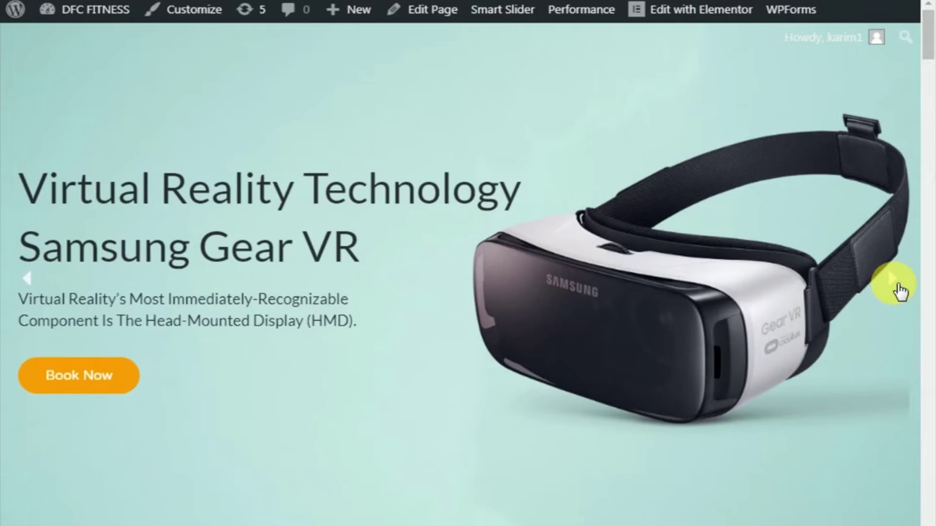
click(893, 281)
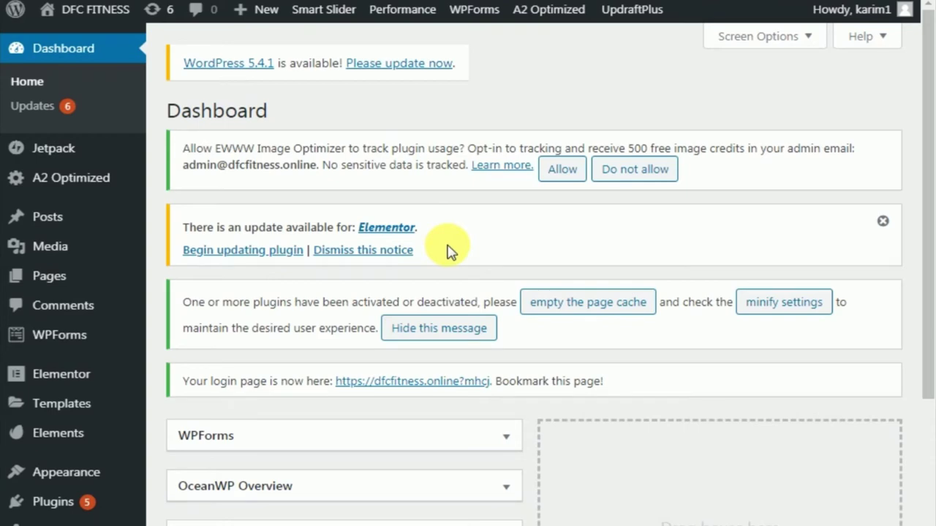
Search the plugins available to add for "slider" and locate Smart Slider 3 among them
scroll(438, 248, down, 3)
mouse_move(75, 282)
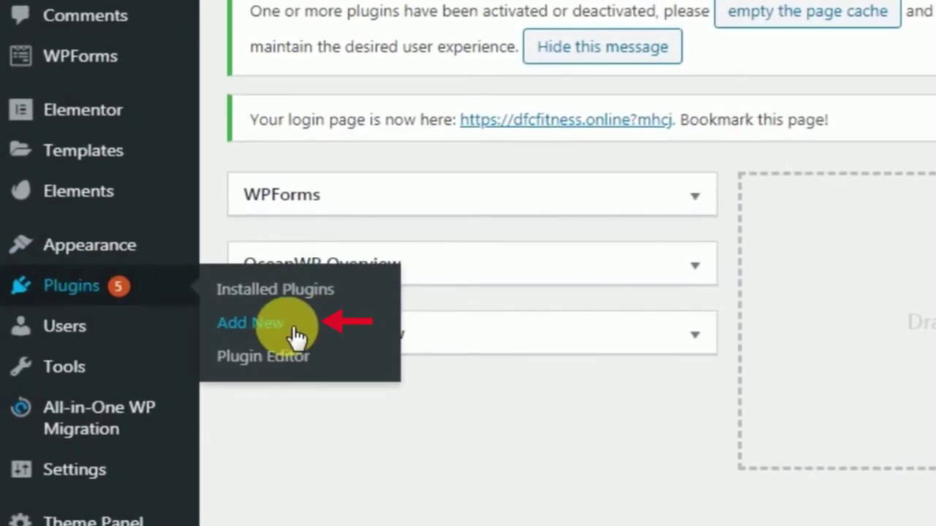
click(296, 334)
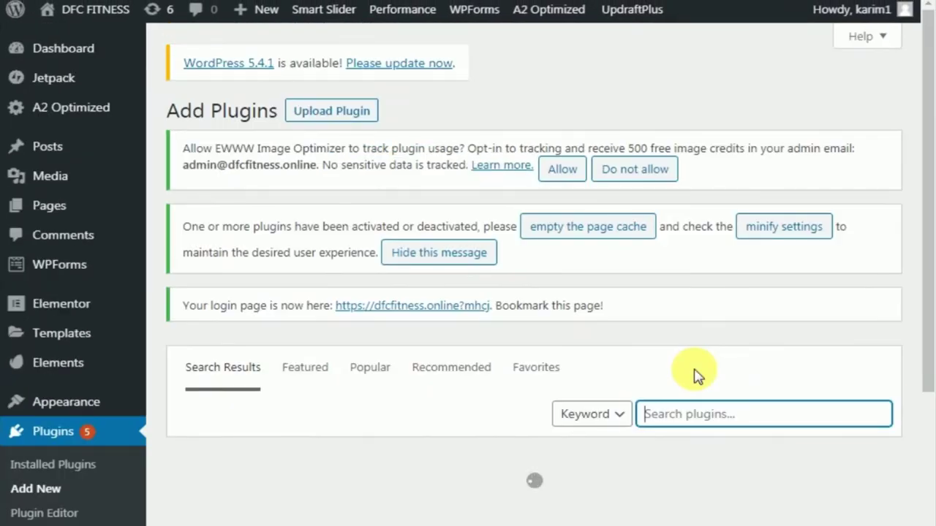
text(slider)
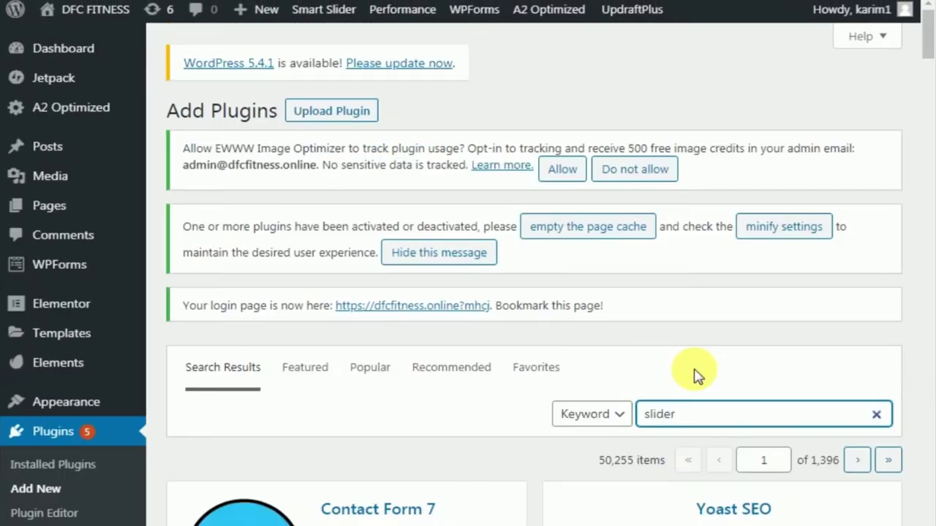
scroll(695, 375, down, 3)
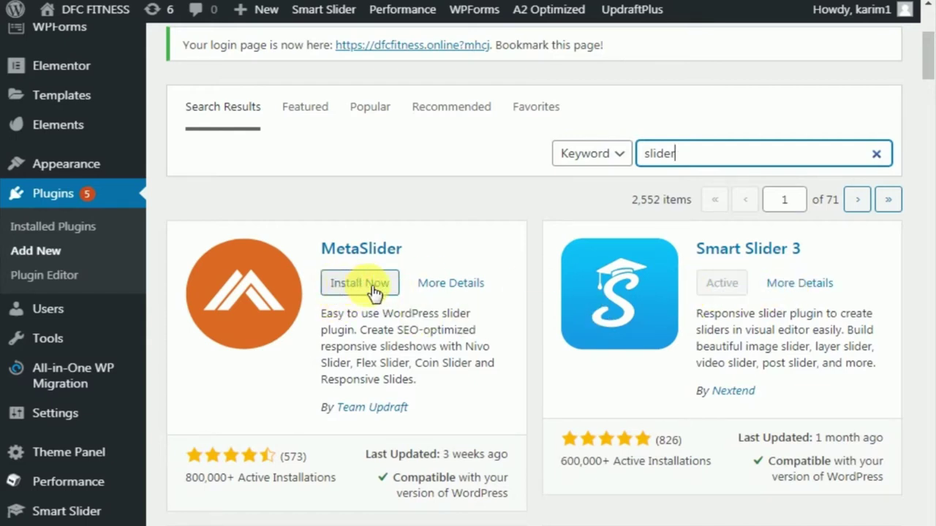
click(720, 293)
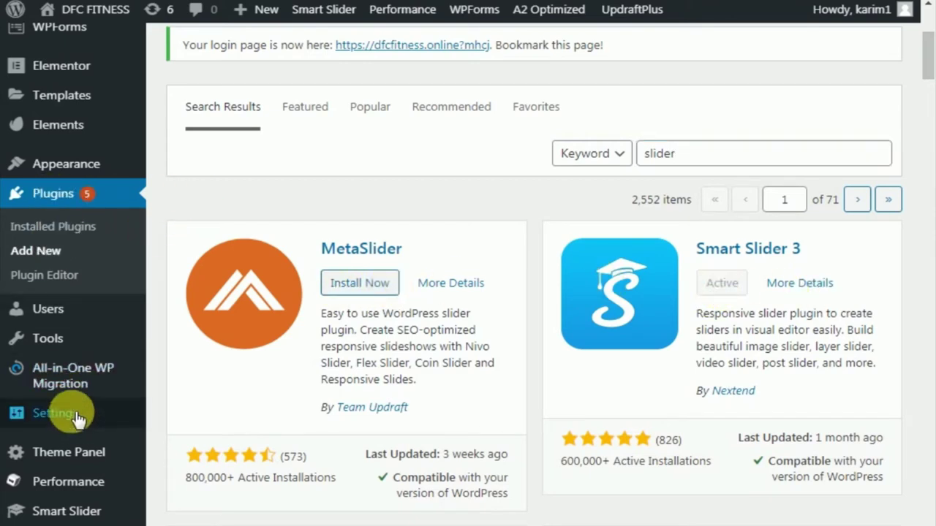
Open the Smart Slider dashboard and reduce the browser zoom so more of the page fits
scroll(79, 418, down, 2)
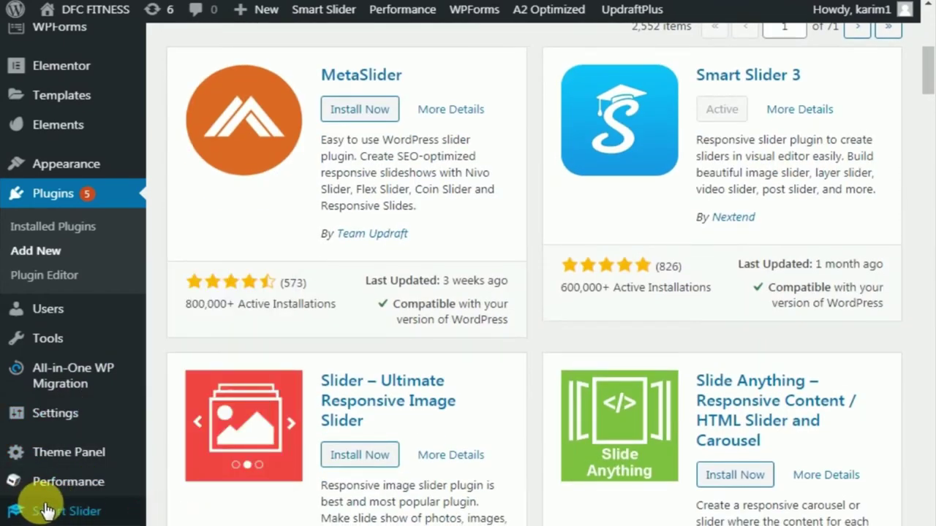
click(46, 511)
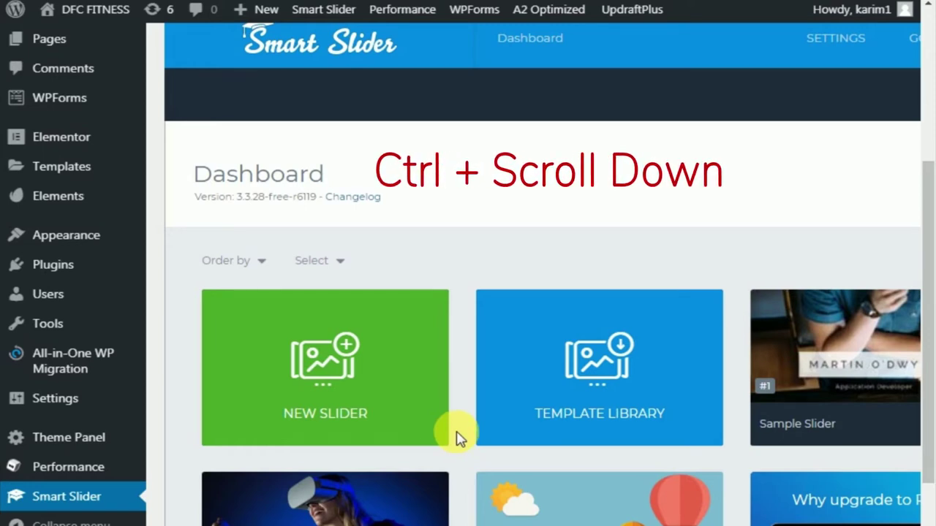
ctrl+scroll(454, 437, down, 1)
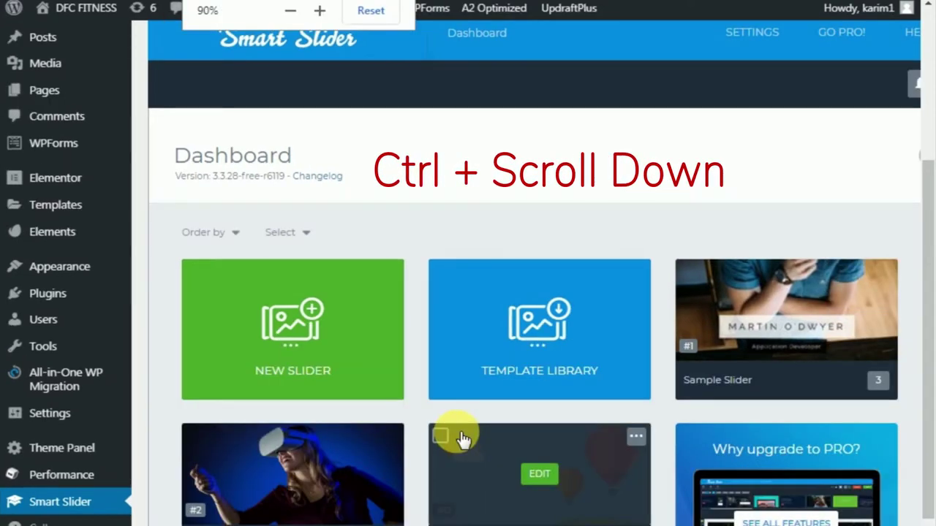
ctrl+scroll(462, 437, down, 1)
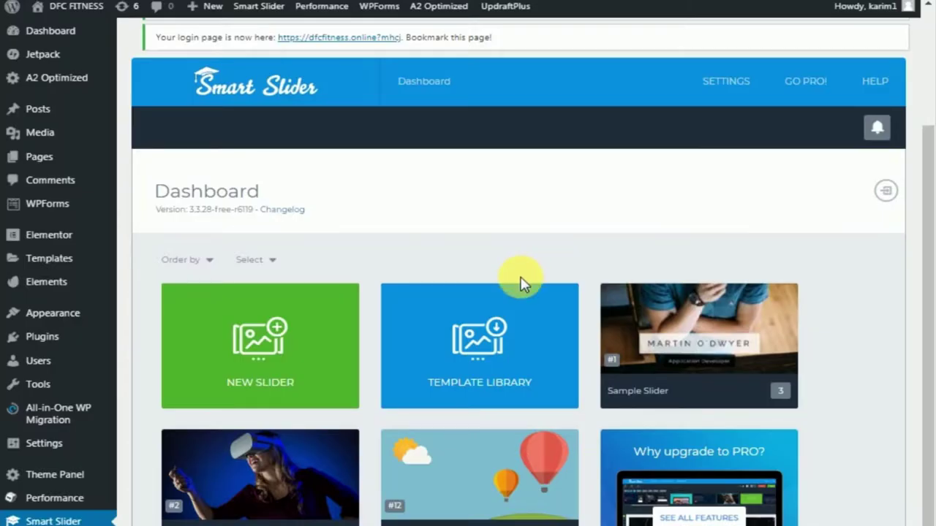
Import the free Full-width Post Slider from Smart Slider's template library
click(522, 311)
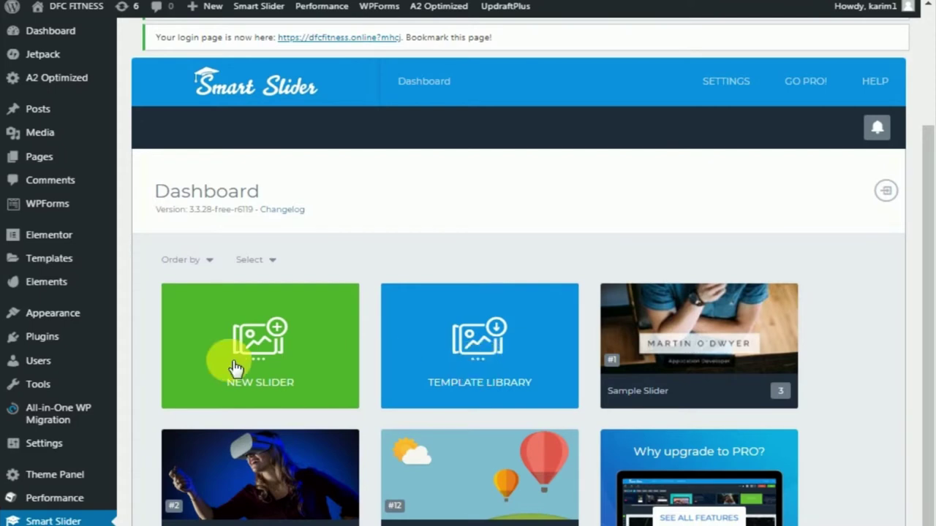
click(420, 383)
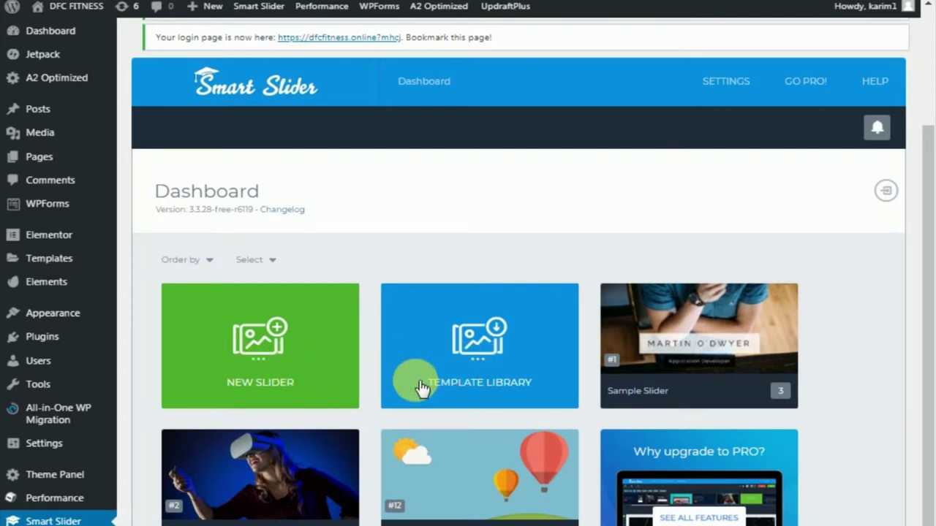
click(463, 374)
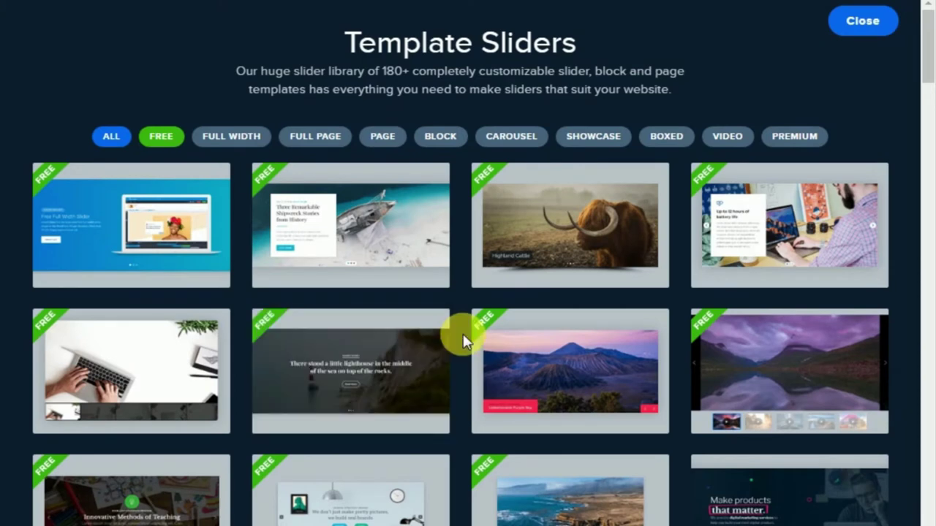
scroll(463, 333, down, 7)
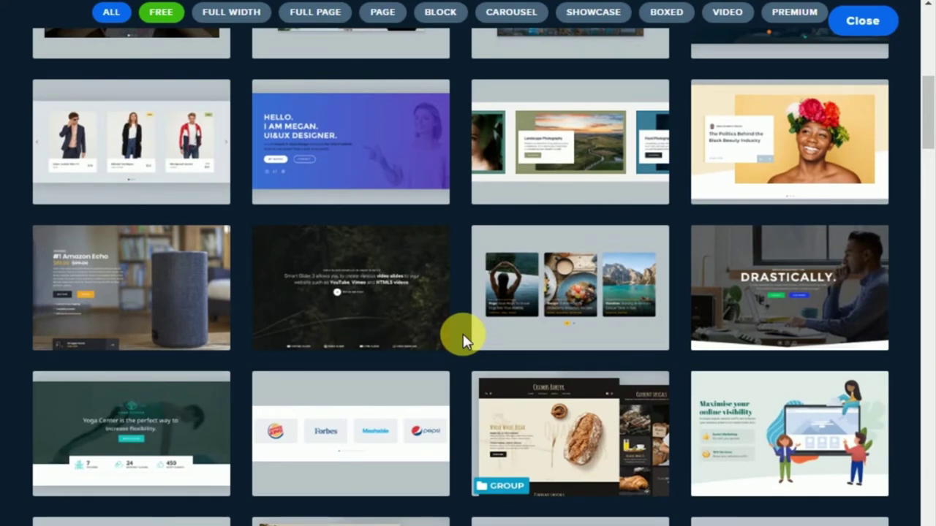
scroll(463, 333, down, 1)
scroll(463, 334, up, 2)
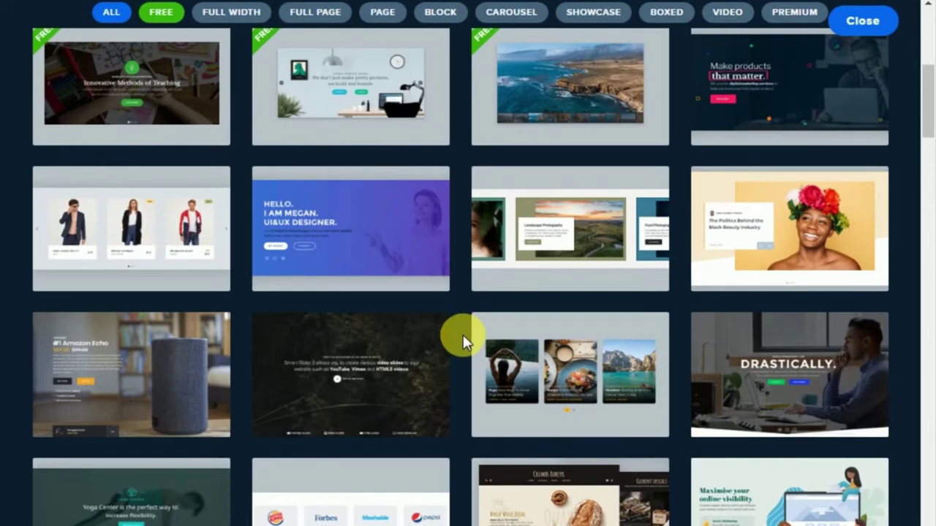
scroll(463, 334, up, 3)
scroll(463, 339, up, 1)
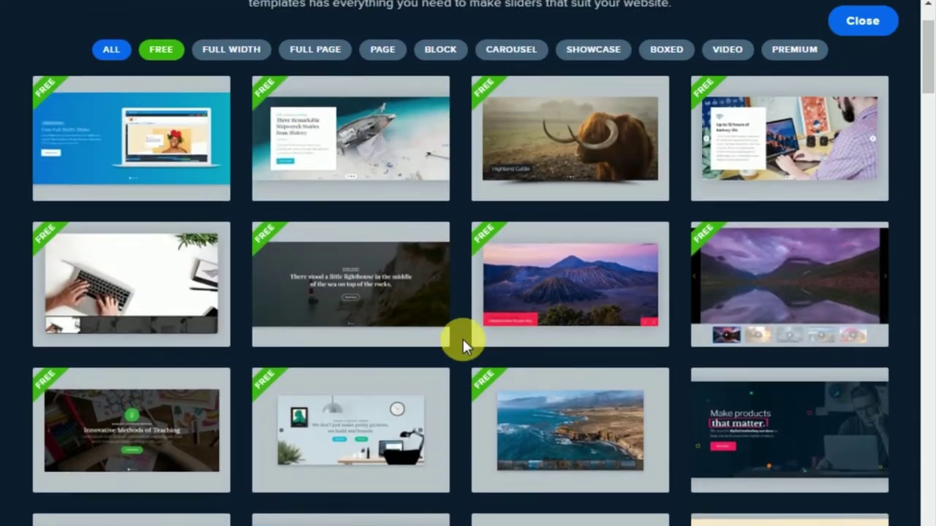
scroll(463, 338, up, 1)
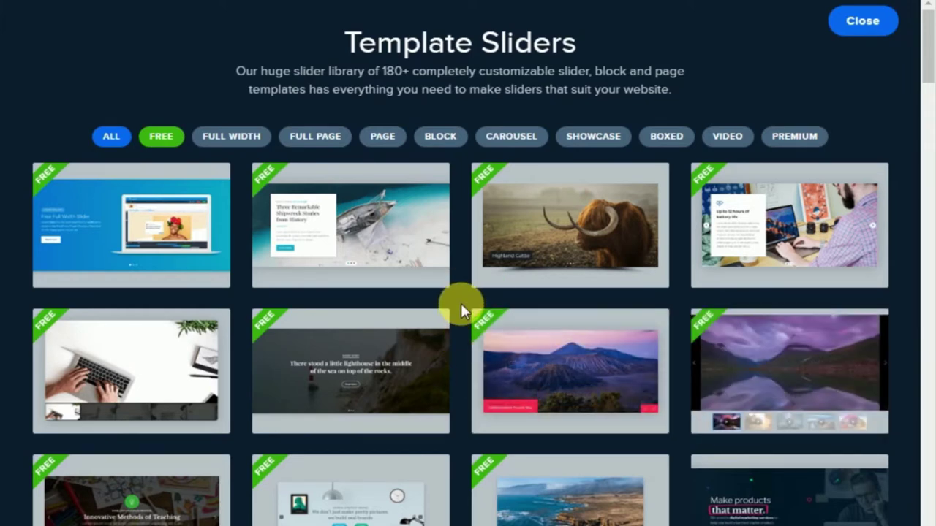
mouse_move(439, 282)
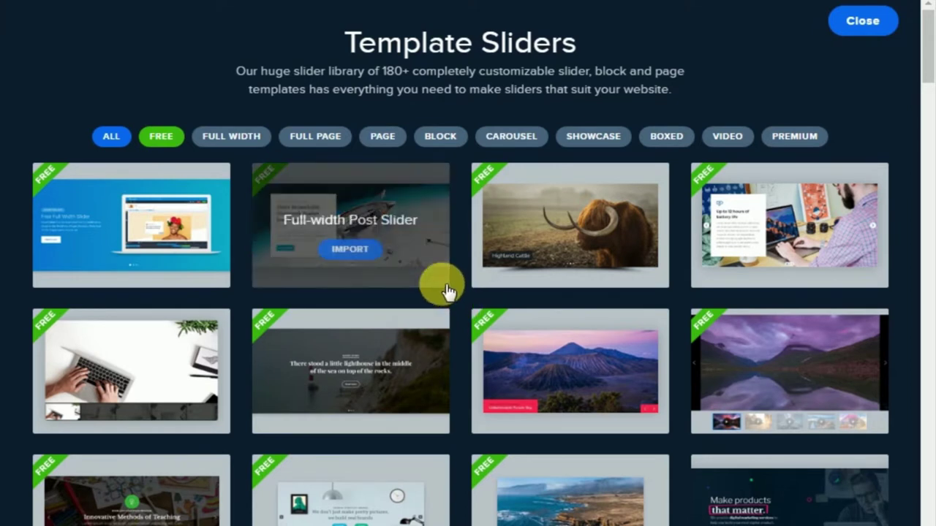
click(351, 252)
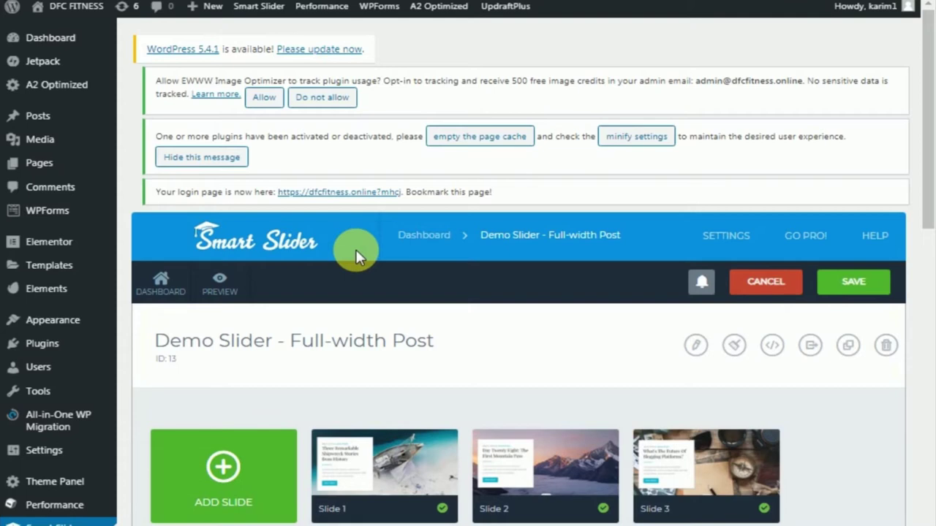
Select the shortcode of the imported Full-width Post demo slider in its publishing settings
scroll(356, 251, down, 2)
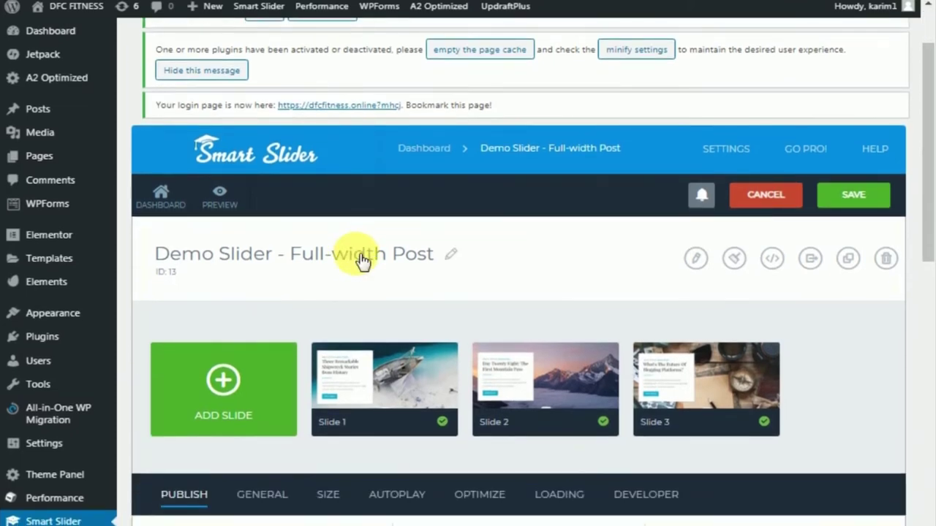
scroll(360, 260, down, 2)
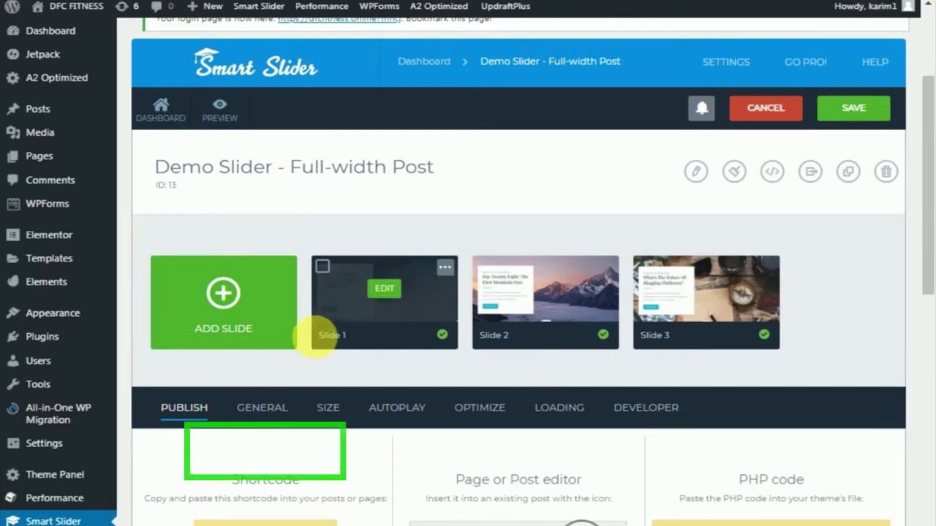
scroll(336, 348, down, 2)
click(262, 451)
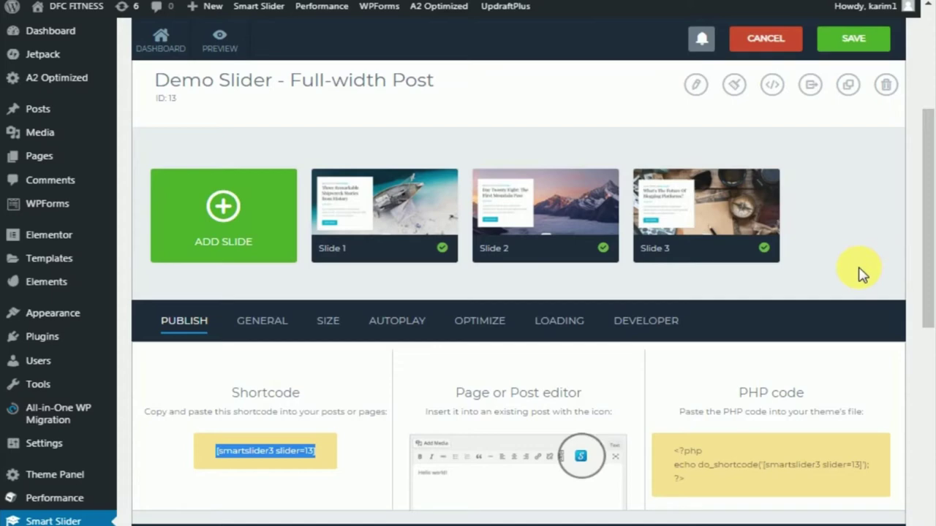
Return to the Smart Slider dashboard and set up a new slider named Slider1, 1400 px wide and 700 px high
scroll(861, 273, up, 5)
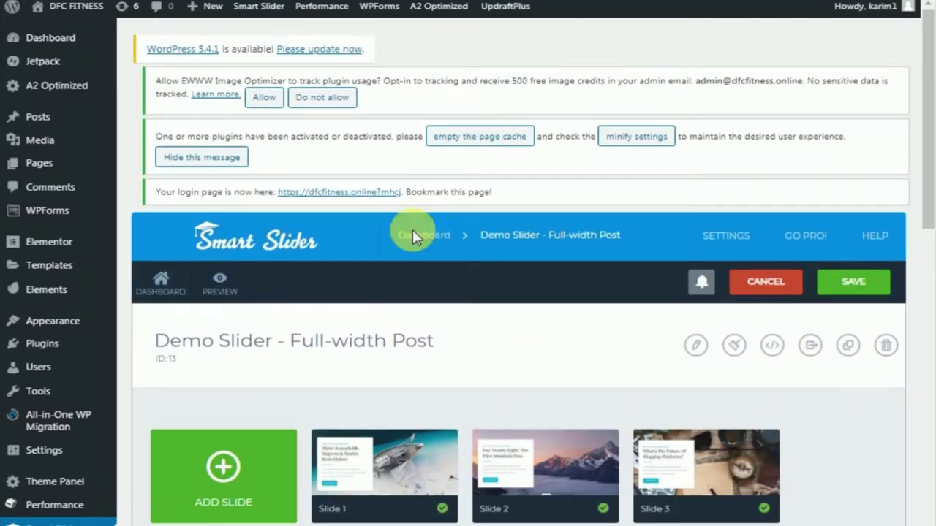
click(419, 237)
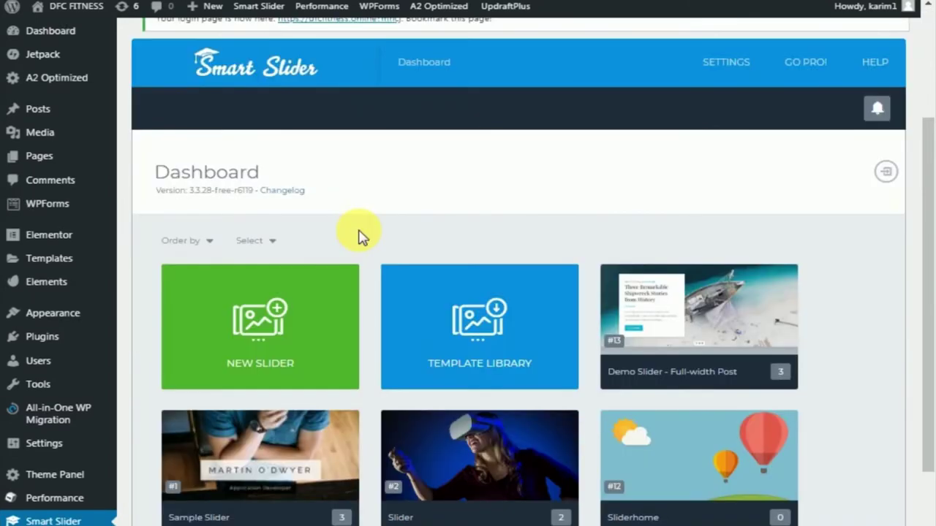
click(290, 349)
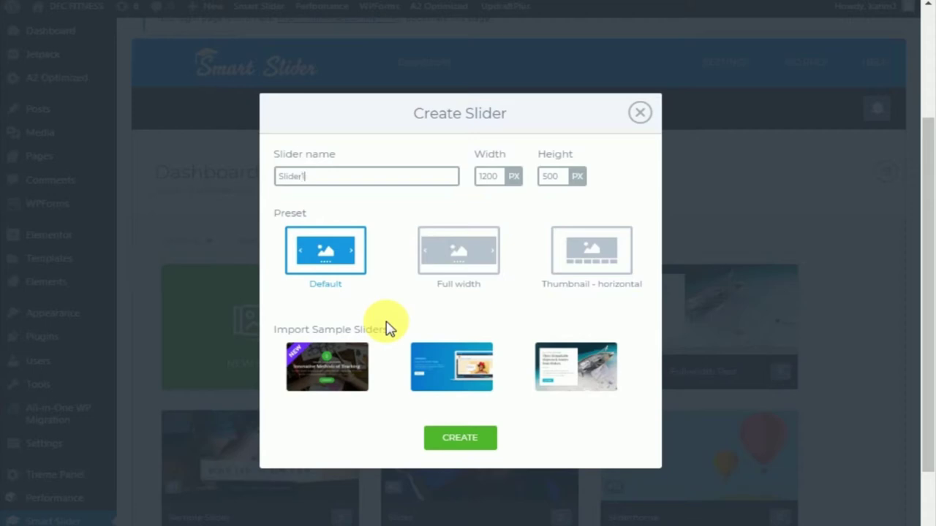
double_click(490, 181)
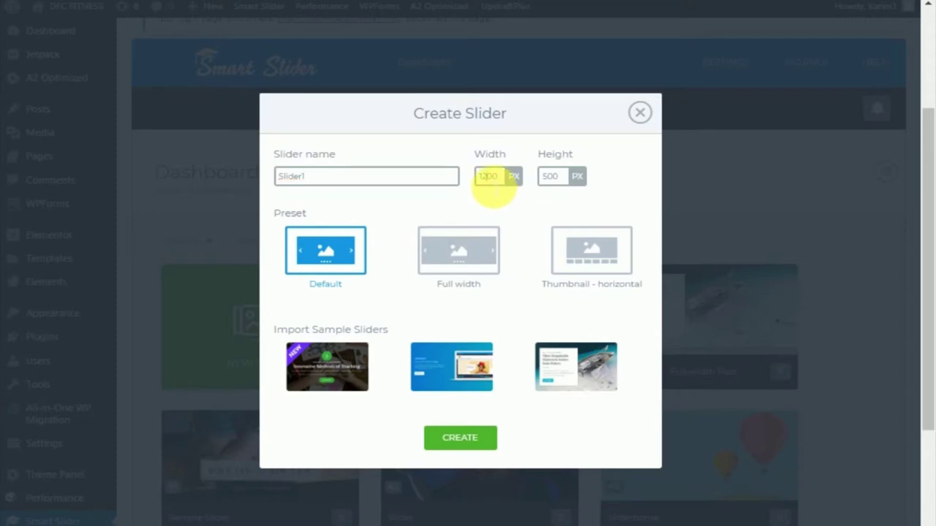
text(4)
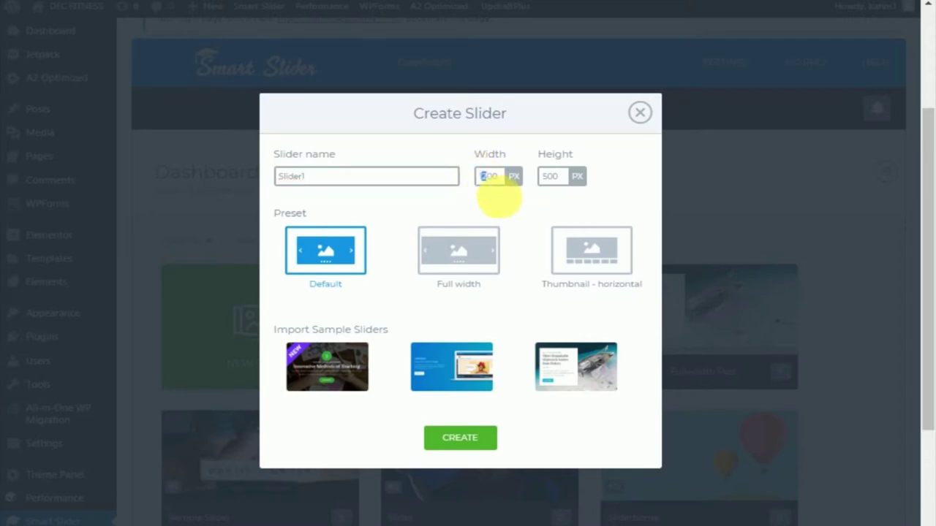
click(554, 179)
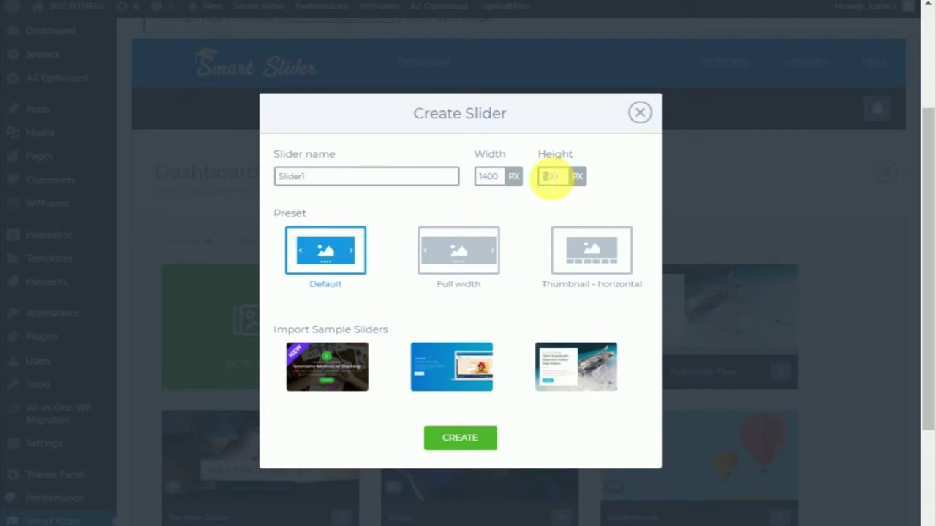
text(700)
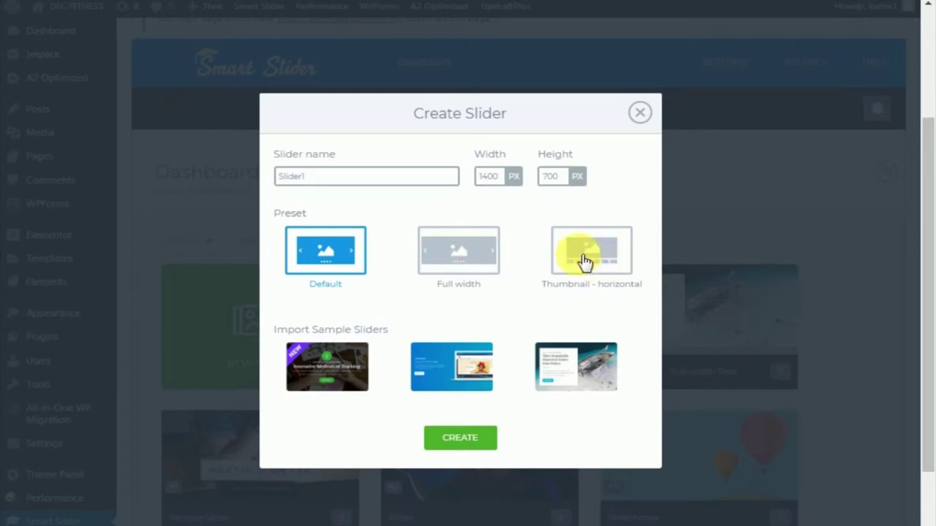
Choose the Full width preset for Slider1 and create the slider
click(458, 252)
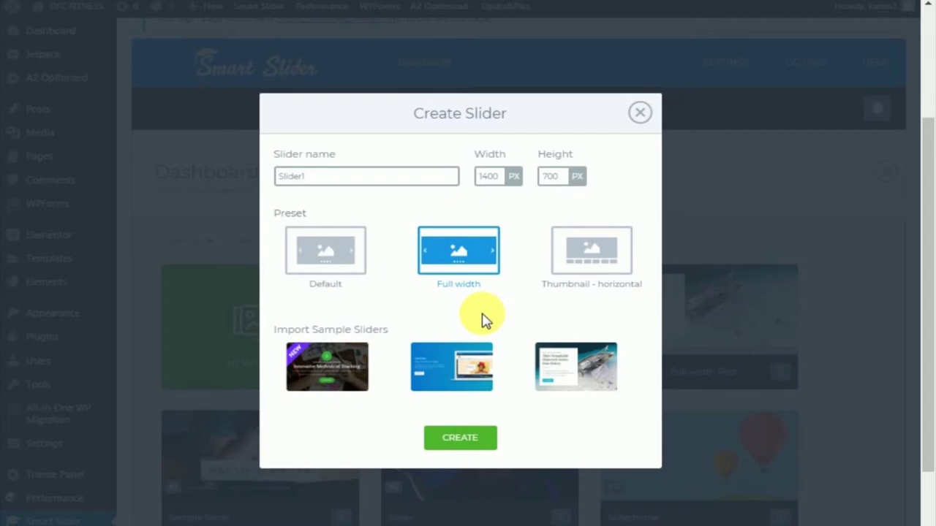
scroll(483, 319, down, 1)
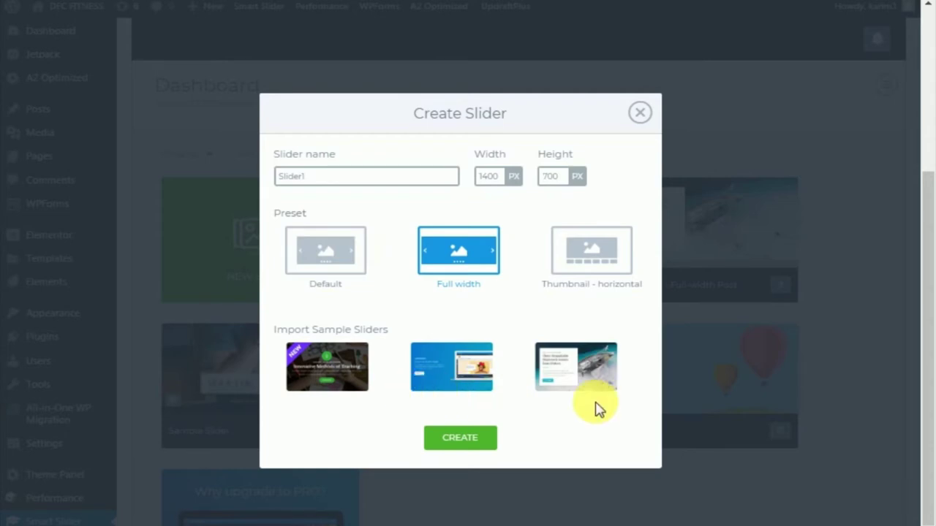
click(457, 443)
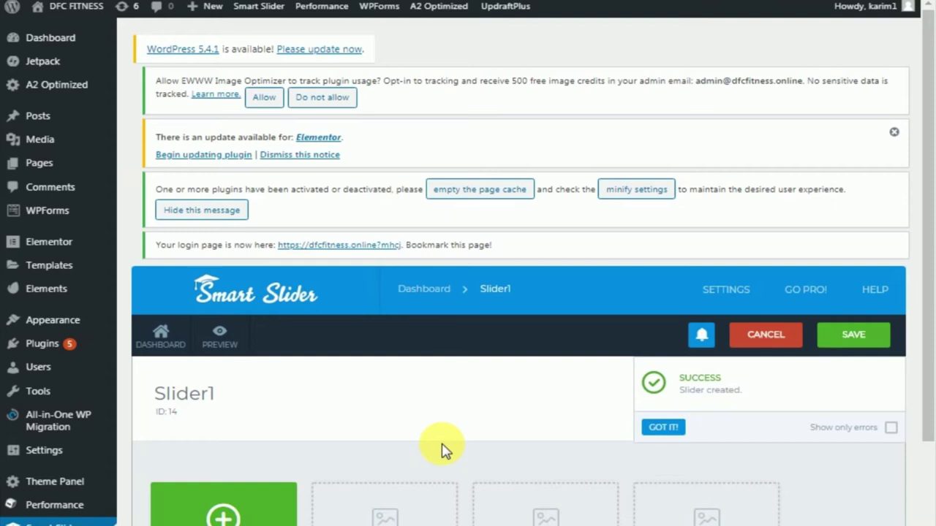
Add an empty slide to Slider1
scroll(445, 449, down, 2)
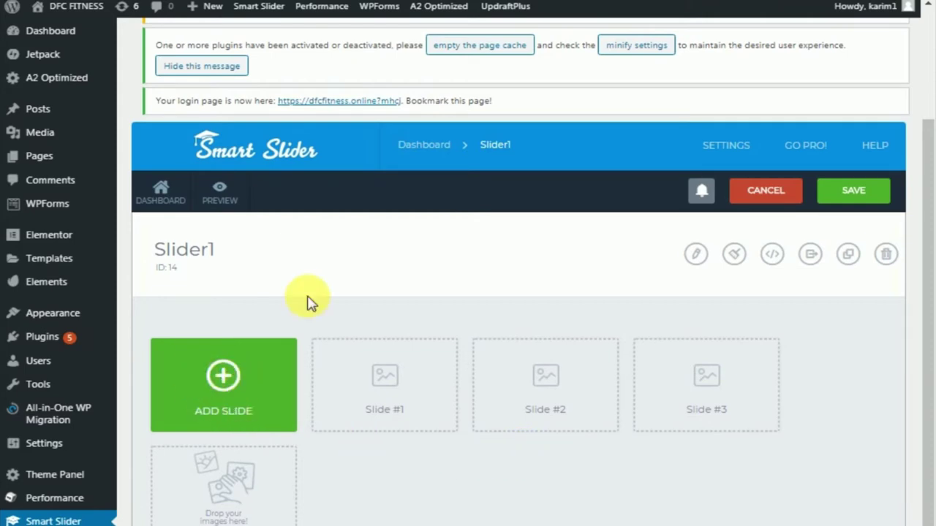
click(222, 378)
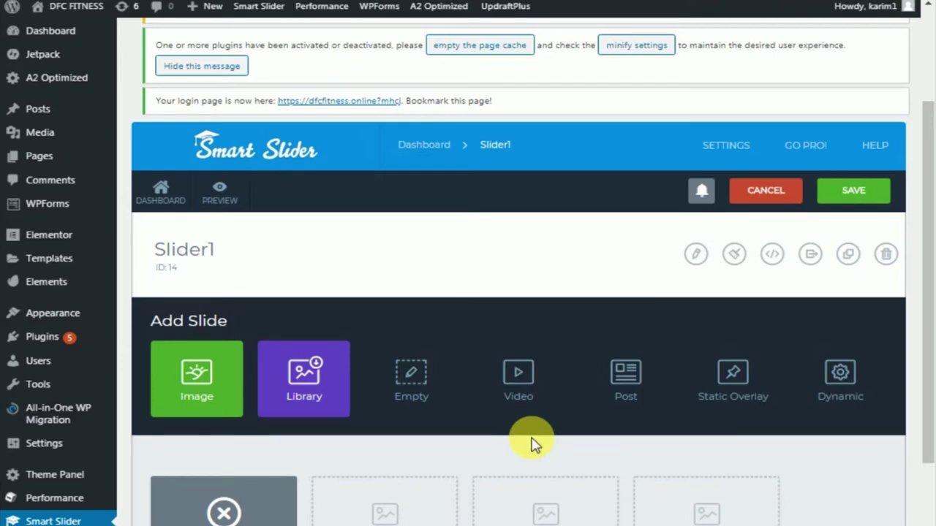
click(411, 391)
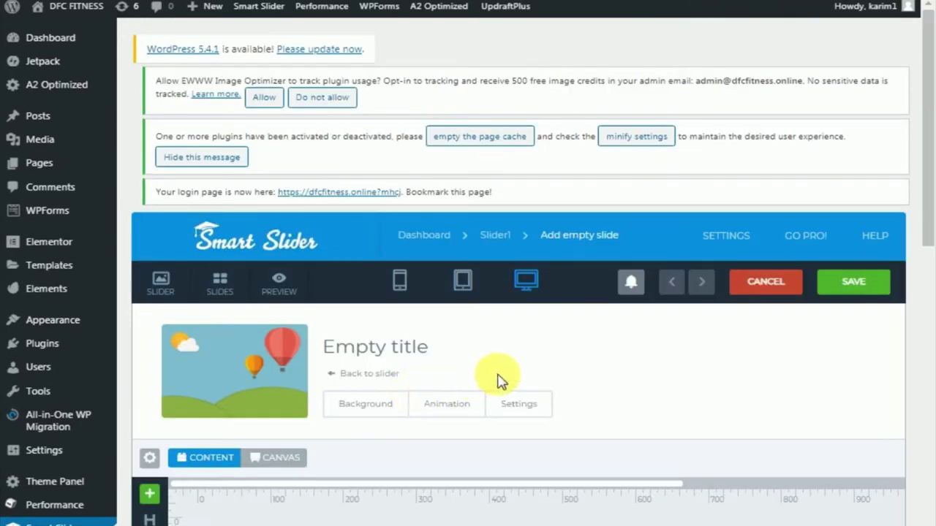
Set the empty slide's background type to Image
scroll(637, 378, down, 3)
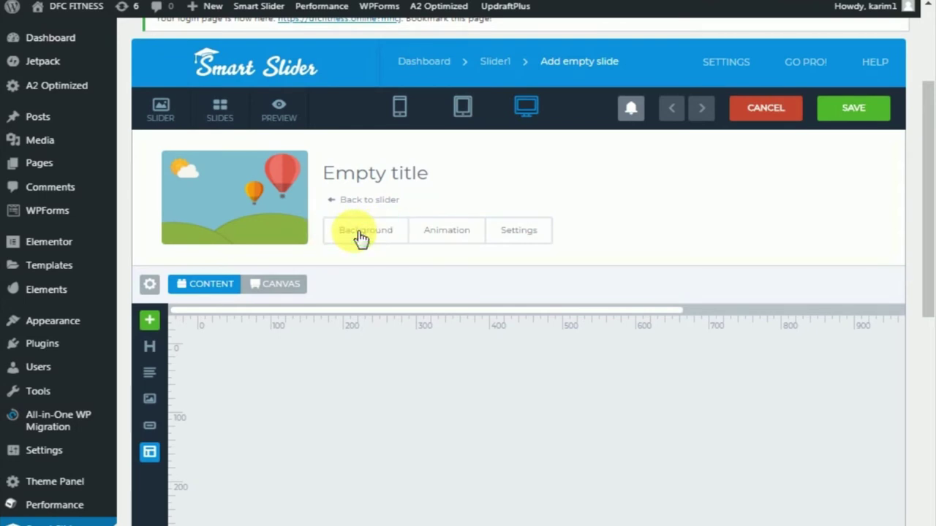
click(361, 232)
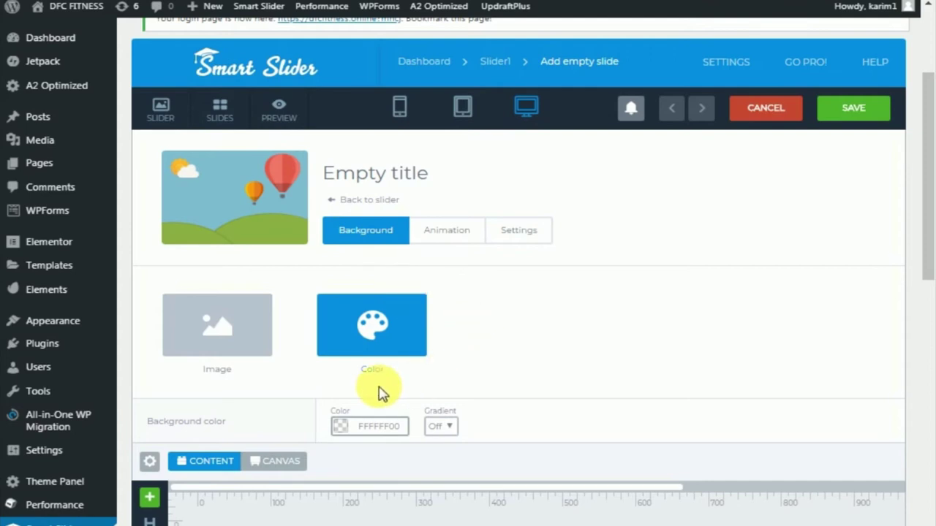
click(372, 317)
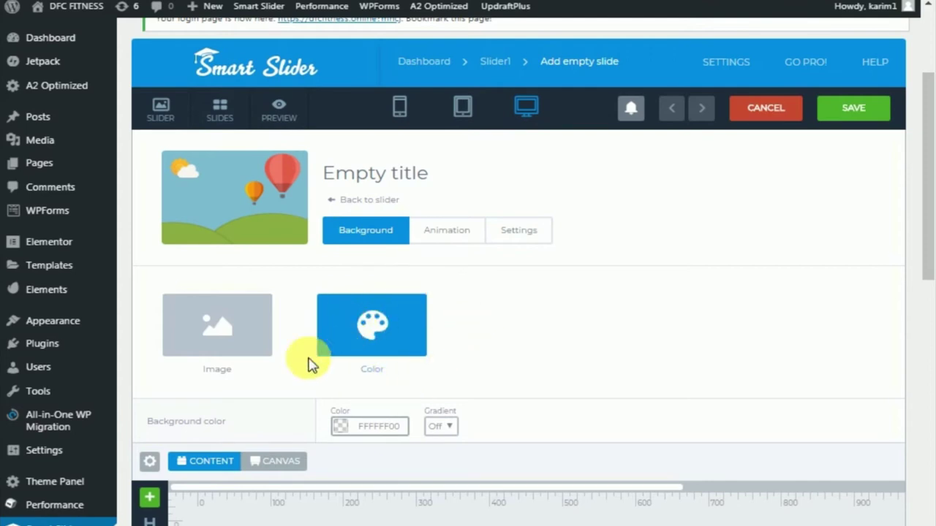
click(241, 321)
click(372, 344)
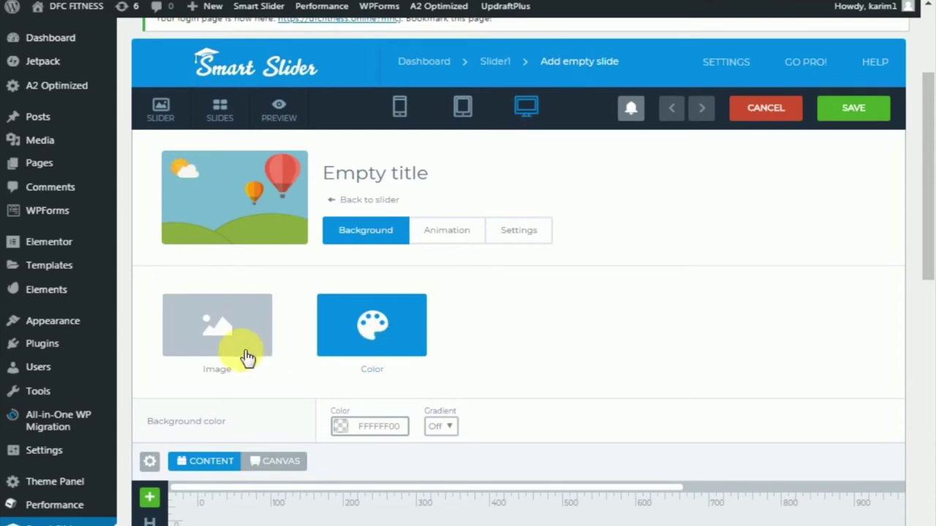
click(202, 344)
scroll(555, 415, down, 1)
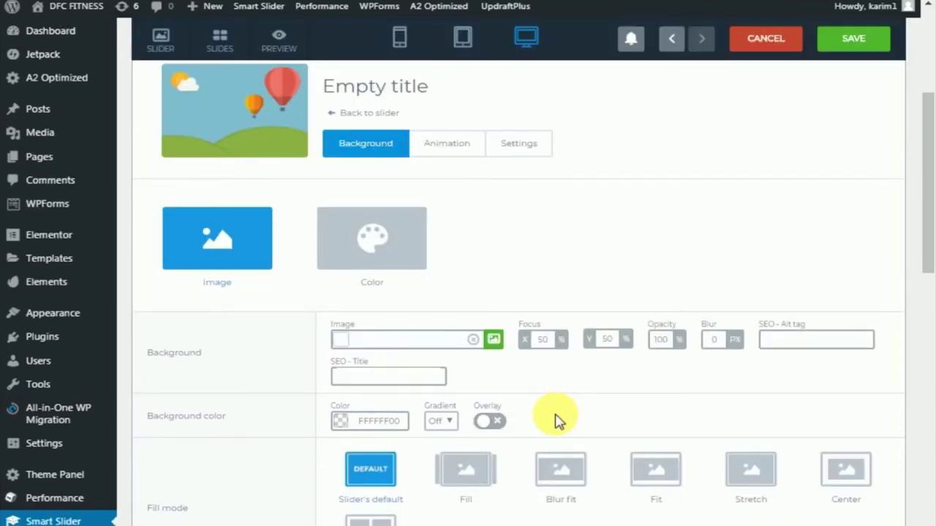
Use BACKGOURND5-ID3SrUfs-scaled.jpg, the VR headset on pale green, from the media library as the slide's background image
click(495, 340)
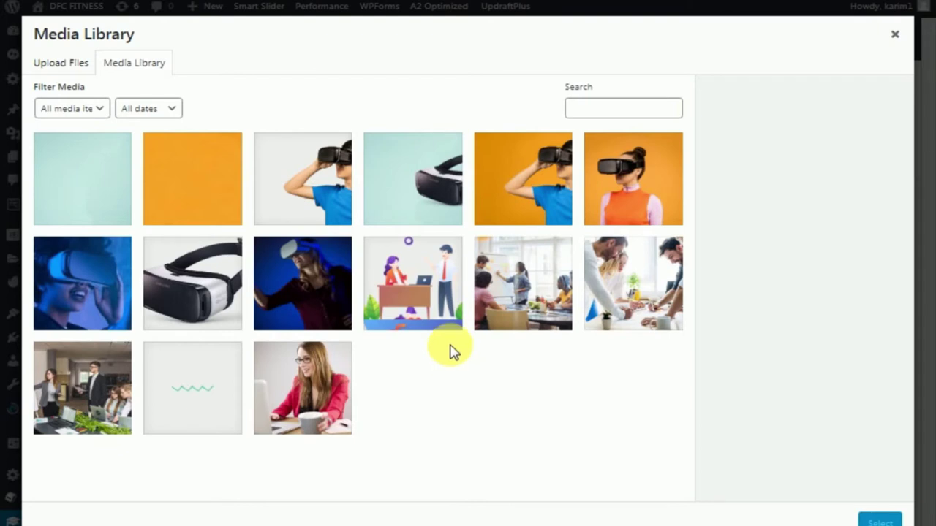
click(60, 69)
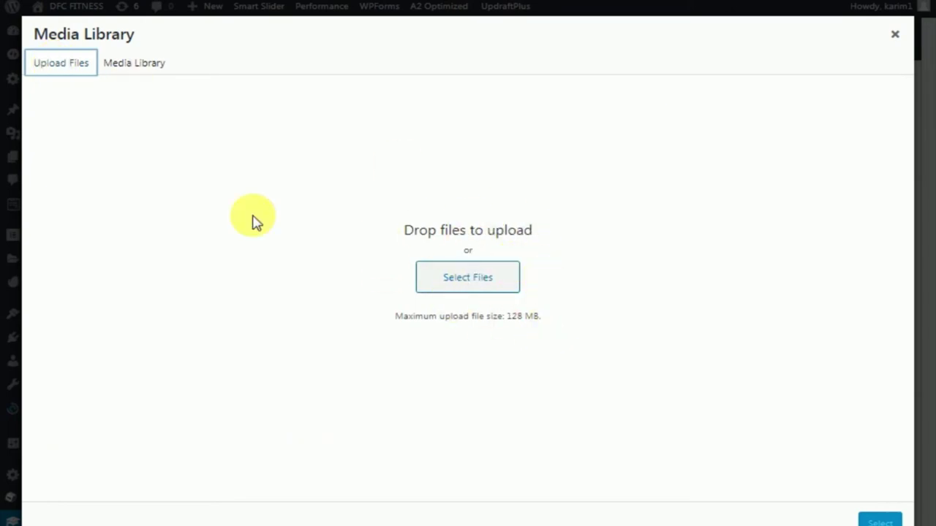
click(130, 69)
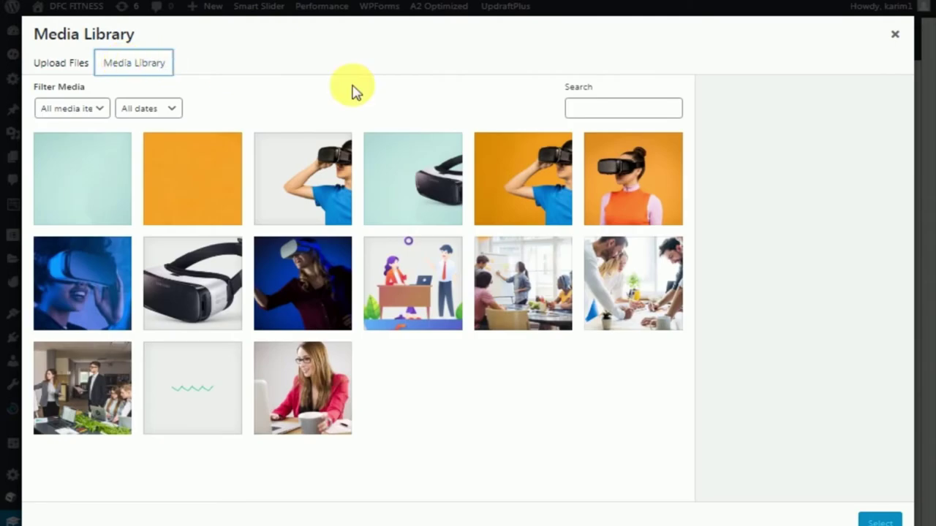
click(431, 198)
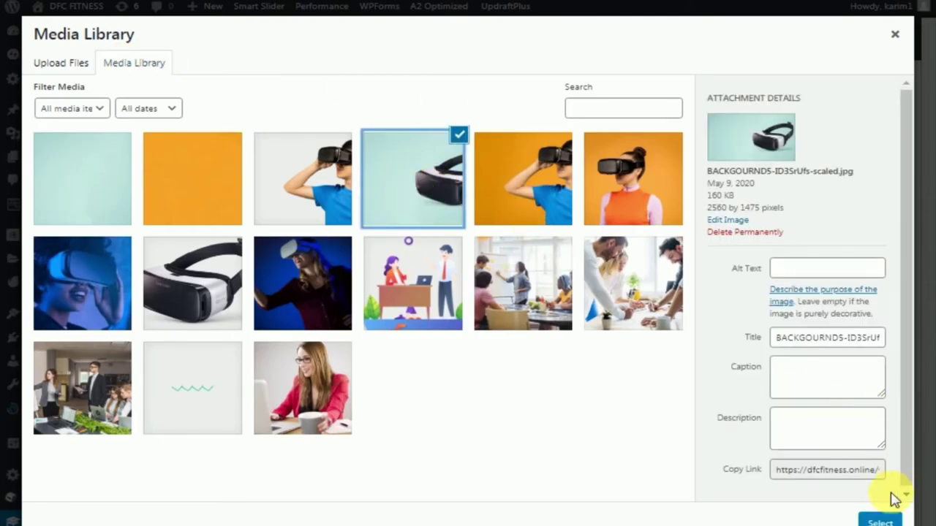
click(880, 519)
Add a heading layer to the slide and move its settings window clear of the middle of the canvas
scroll(577, 384, down, 7)
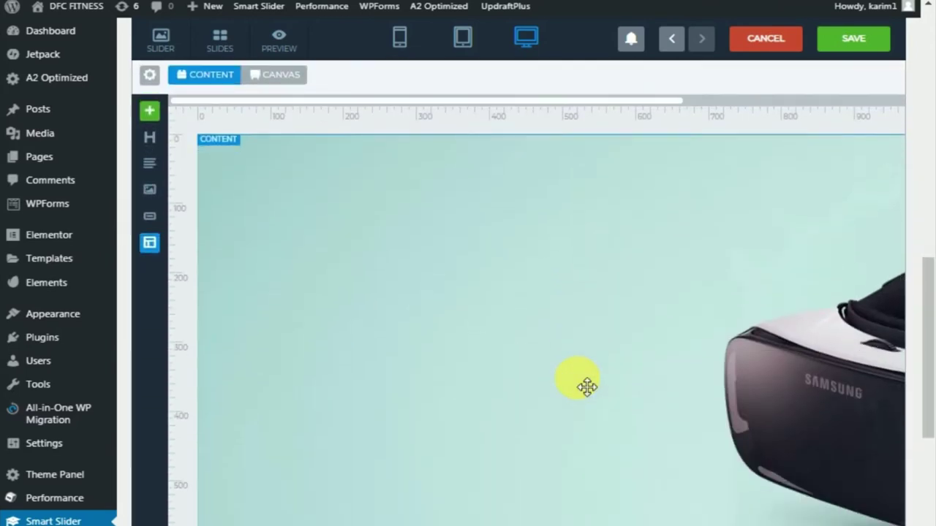
key(ctrl+minus)
key(ctrl+minus)
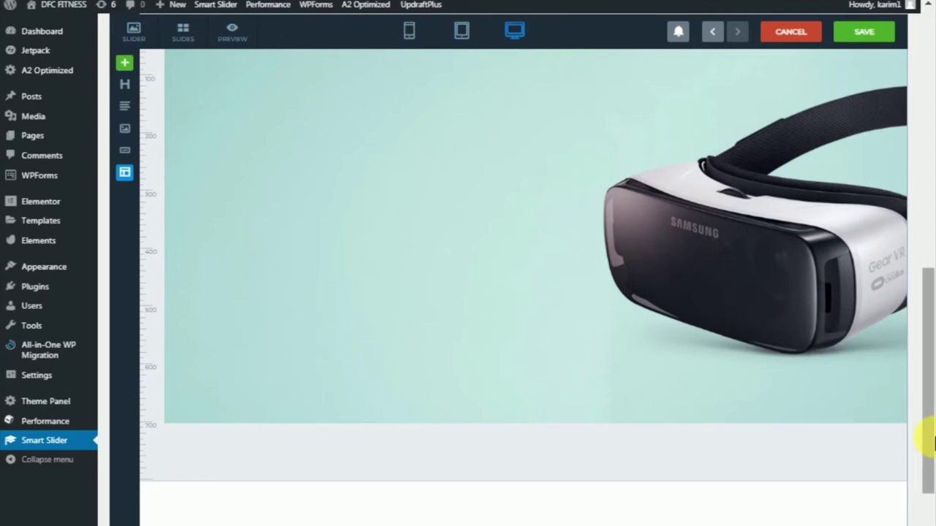
drag(930, 442, 927, 401)
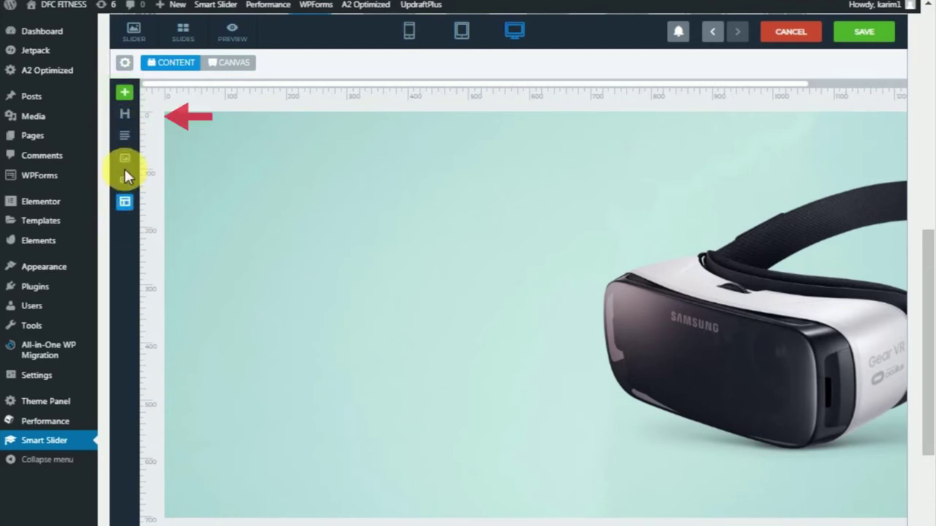
click(128, 120)
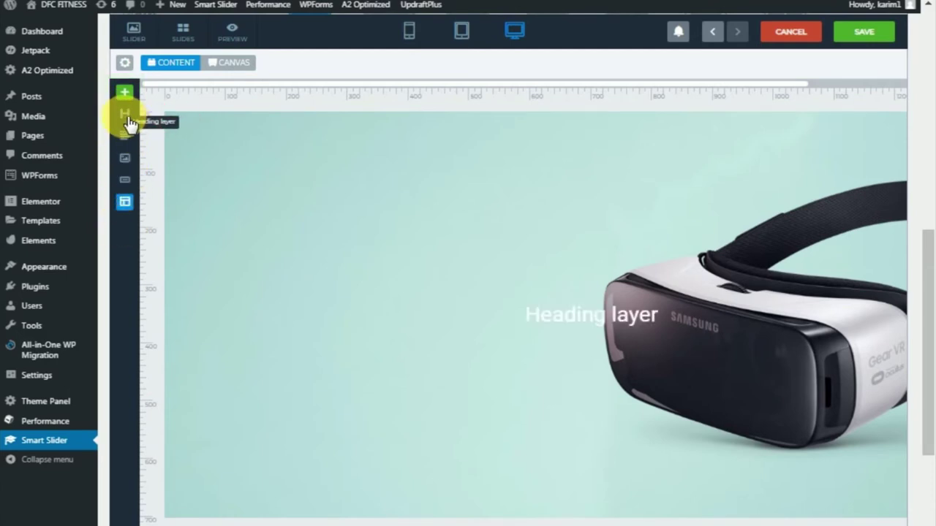
drag(655, 152, 762, 156)
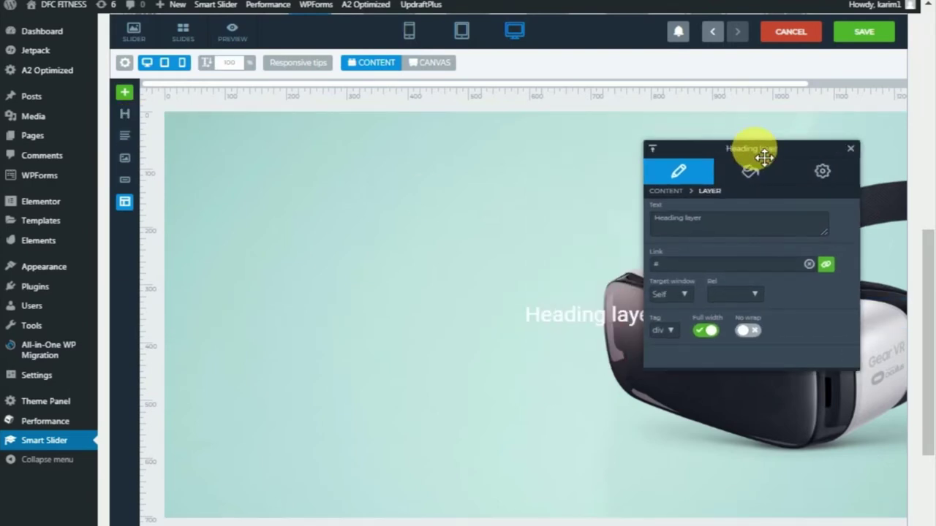
click(626, 314)
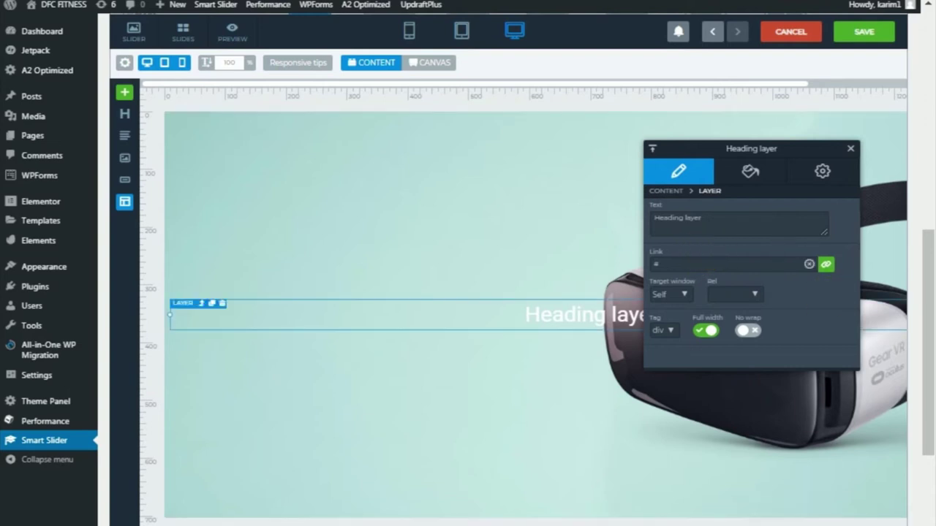
Copy the title from the other open window and replace the heading layer's text with Virtual Reality
key(alt+Tab)
drag(283, 30, 150, 40)
key(ctrl+c)
key(alt+Tab)
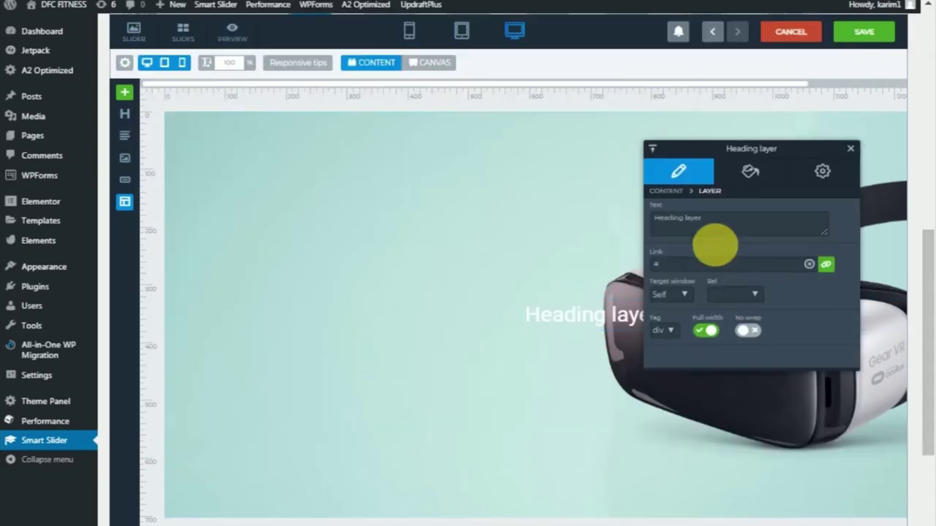
click(710, 235)
key(ctrl+a)
key(ctrl+v)
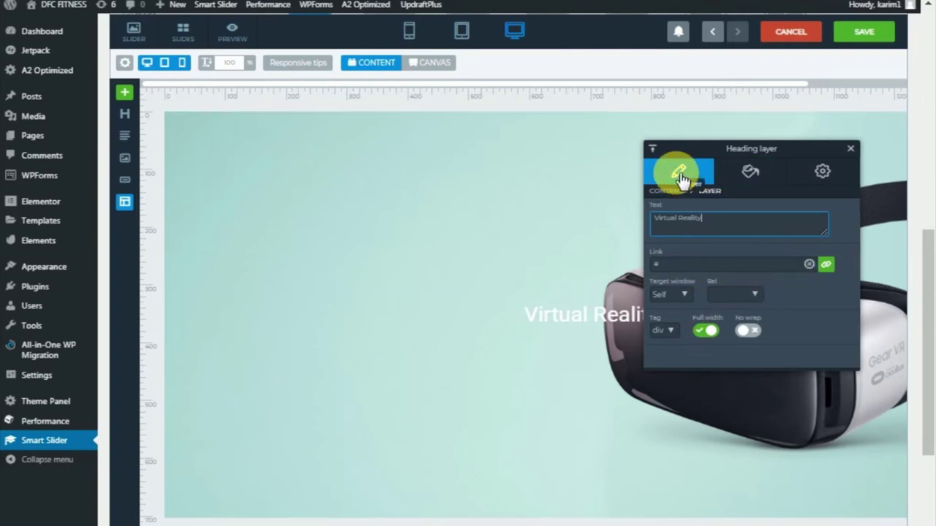
Set the Virtual Reality heading's font family to Lato
click(753, 181)
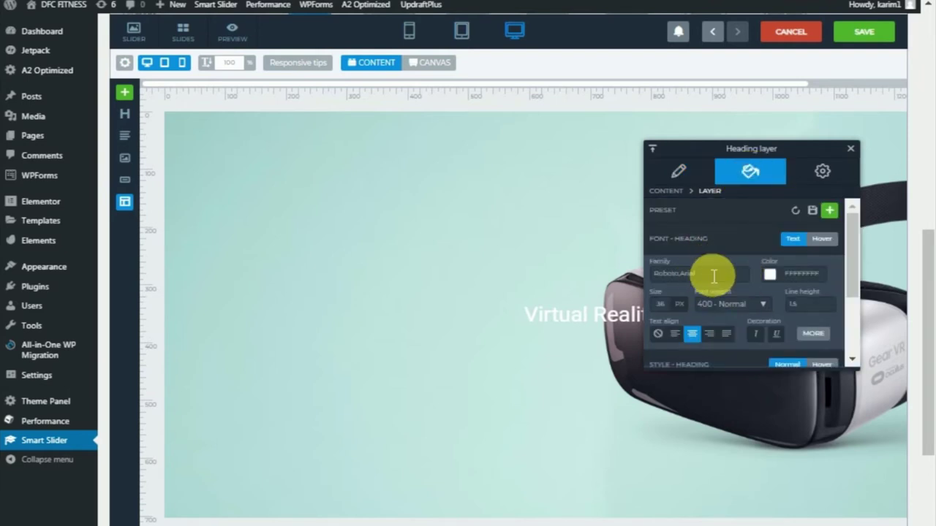
key(ctrl+plus)
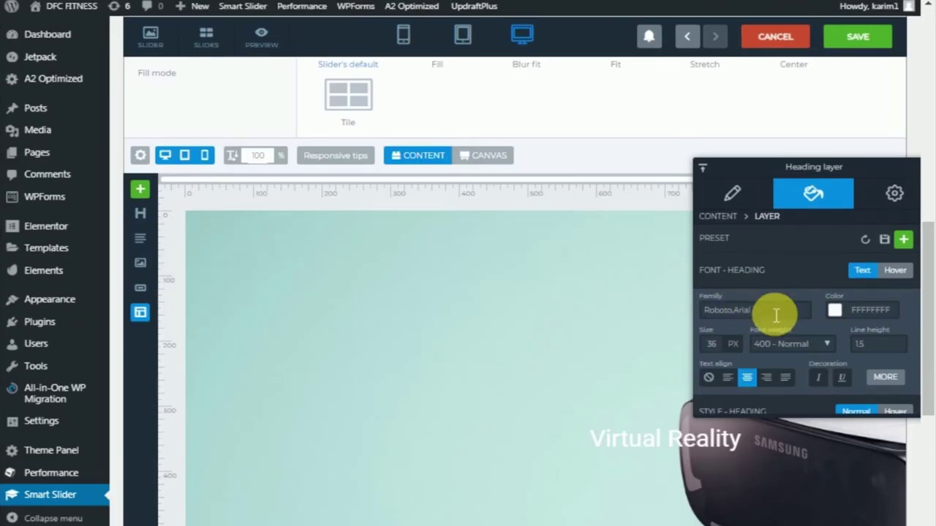
click(775, 313)
text(L)
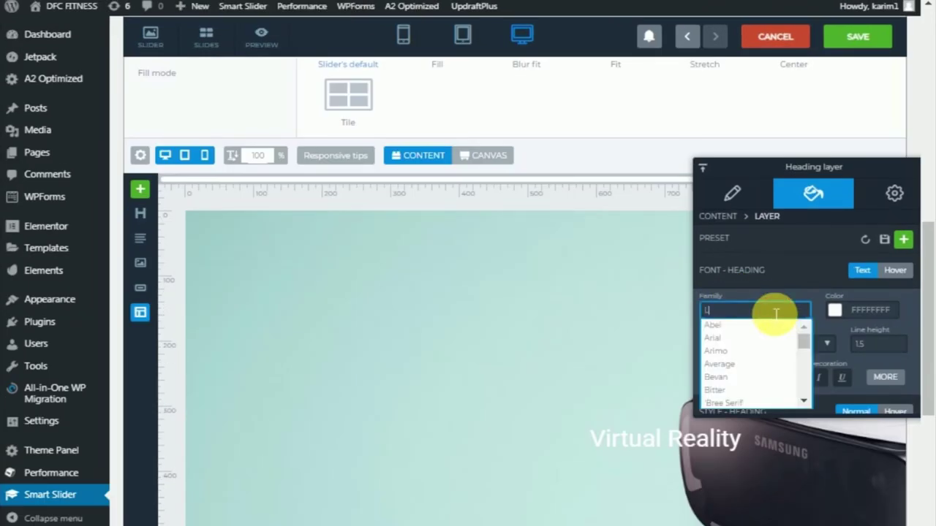
text(ato)
key(Return)
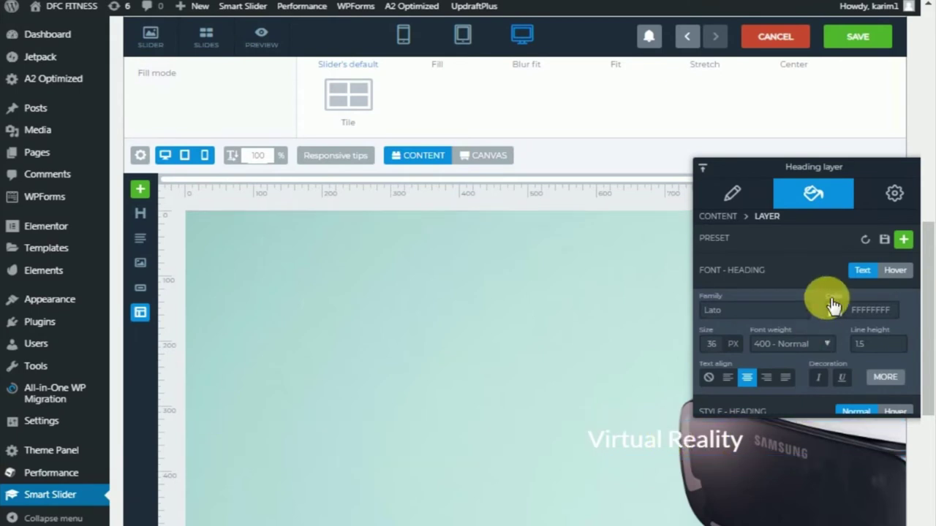
Format the Virtual Reality heading at 60 px, left-aligned, in the dark colour 000000CC
click(717, 345)
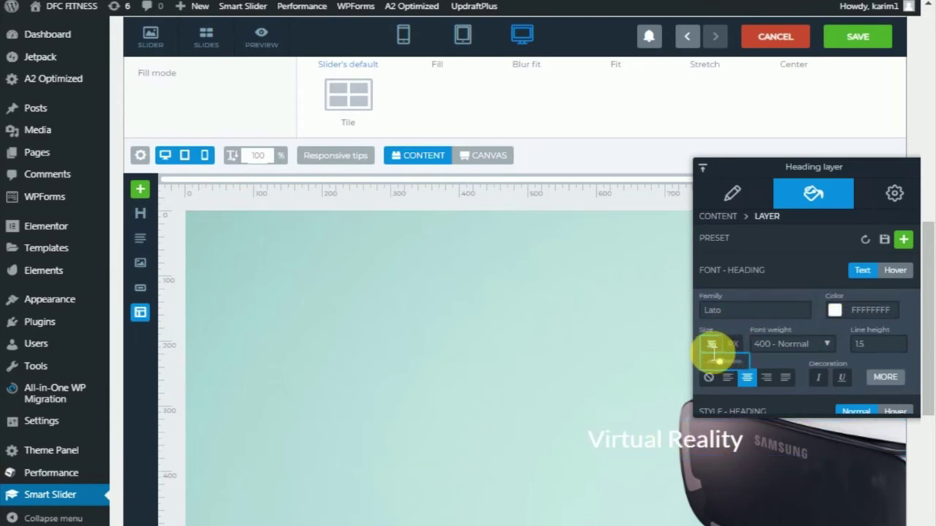
text(60)
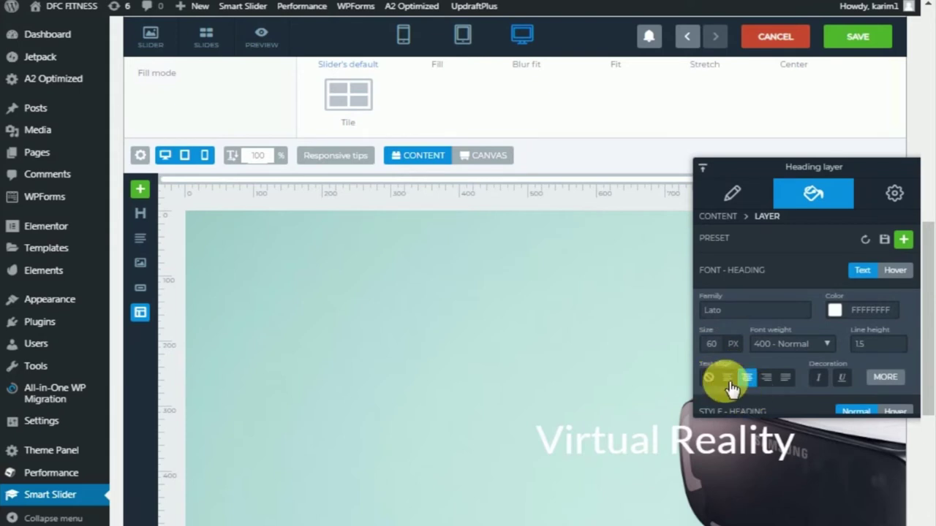
click(727, 377)
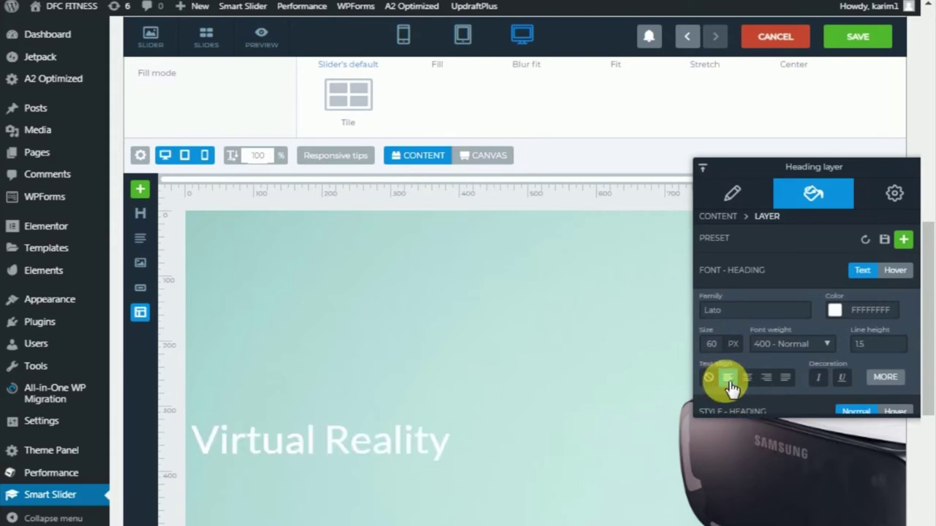
click(834, 310)
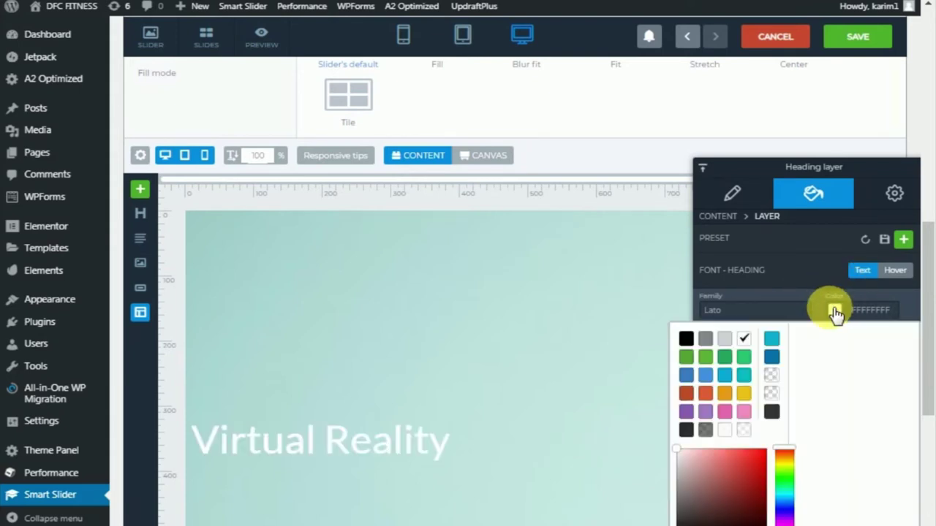
click(687, 433)
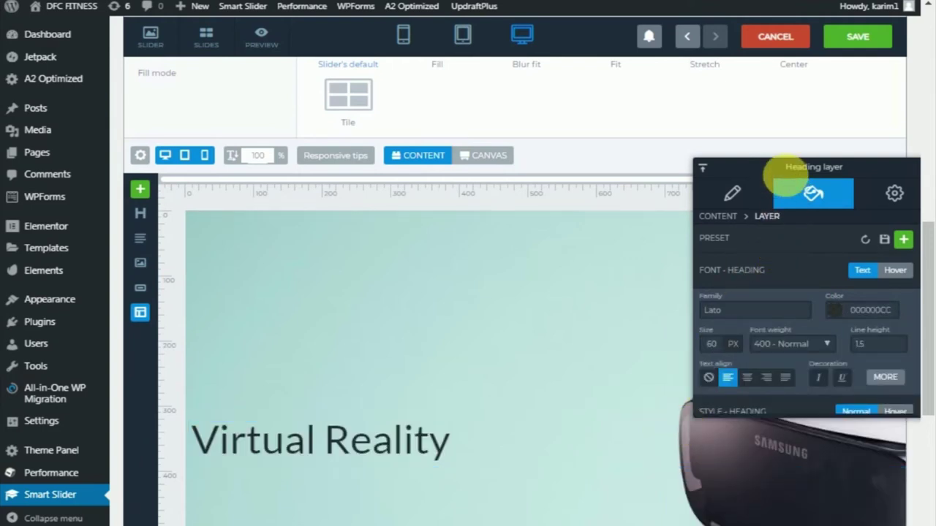
Move the layer settings window off the slide's edge and duplicate the Virtual Reality heading layer
drag(794, 185, 641, 254)
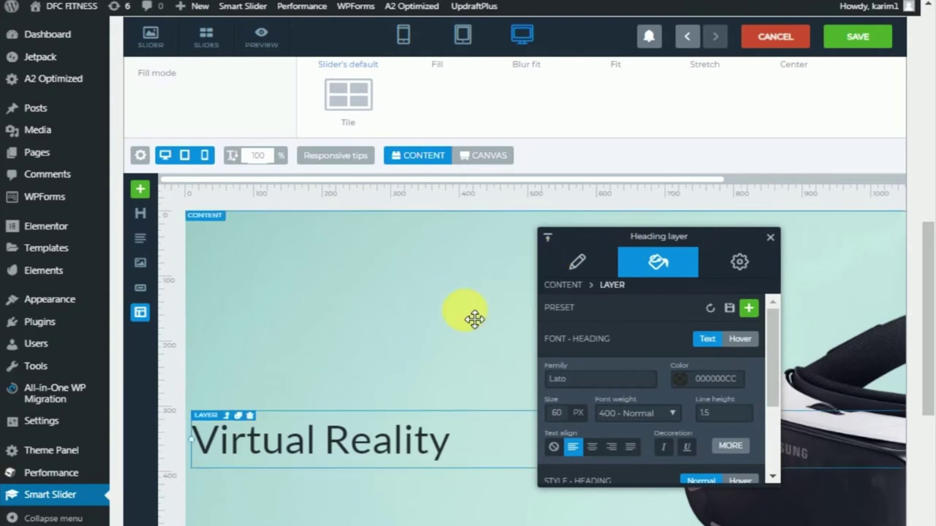
scroll(467, 319, down, 2)
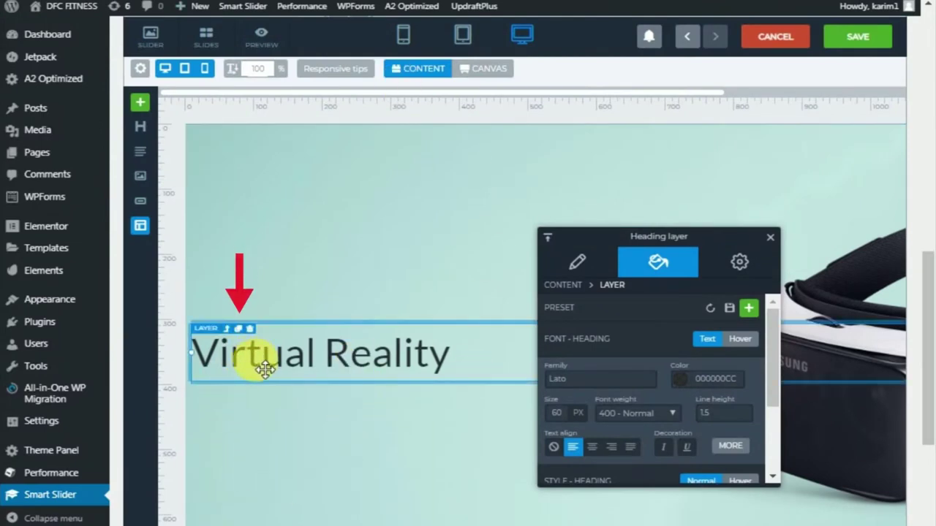
click(238, 328)
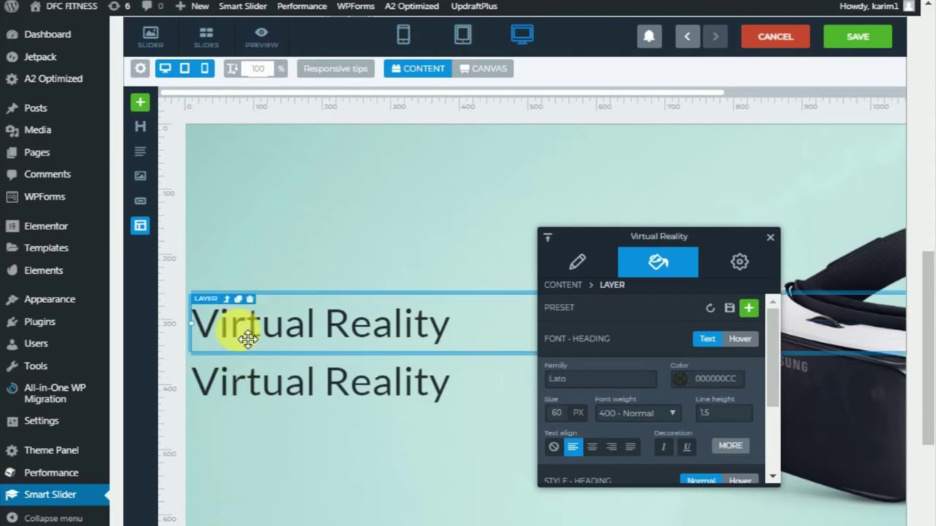
Copy the "How Virtual Reality" line from the open text file and replace the lower heading layer's text with it
click(307, 401)
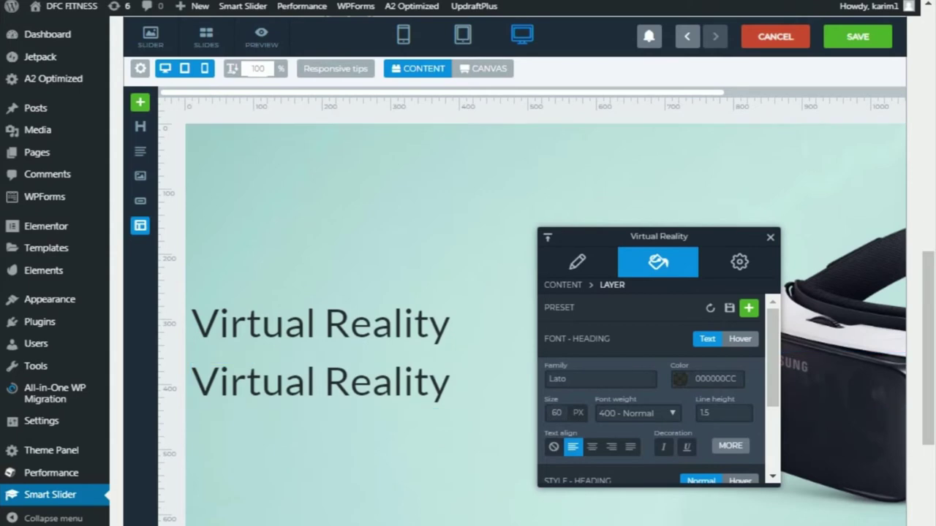
key(alt+Tab)
drag(335, 51, 155, 56)
key(ctrl+c)
click(927, 384)
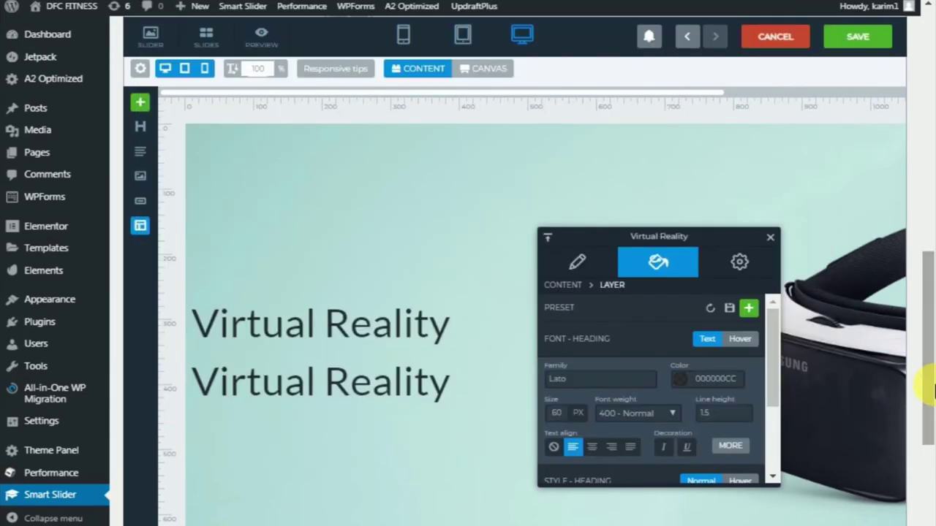
click(609, 301)
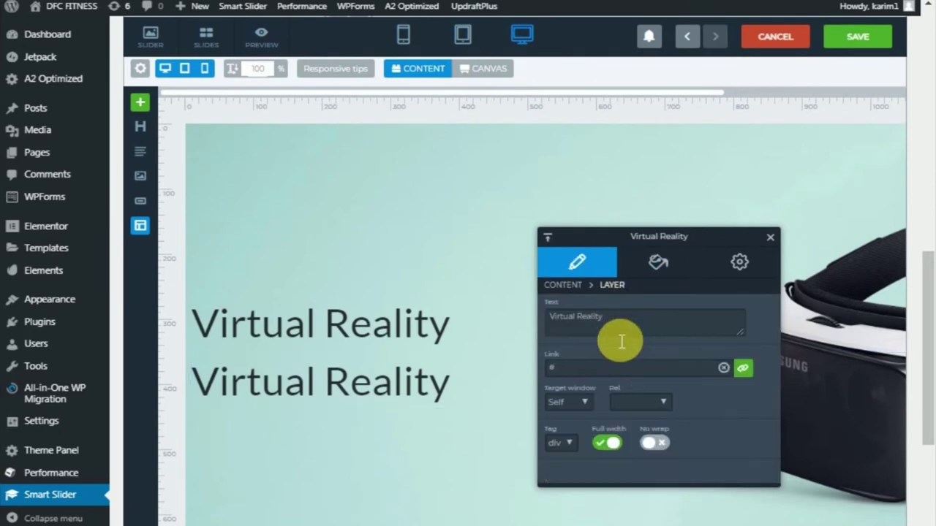
double_click(622, 334)
key(ctrl+v)
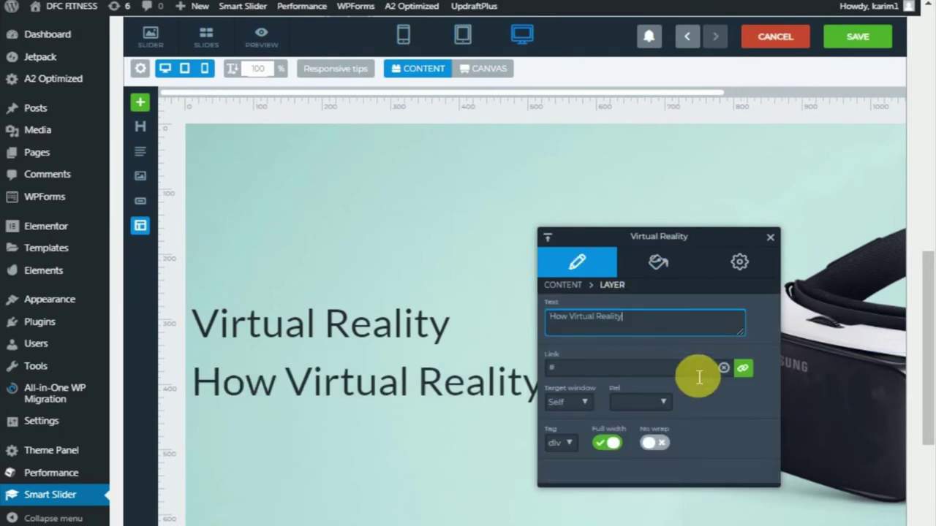
click(721, 421)
Move the layer settings window clear of the headings and duplicate the How Virtual Reality heading layer
drag(641, 258, 734, 244)
click(267, 385)
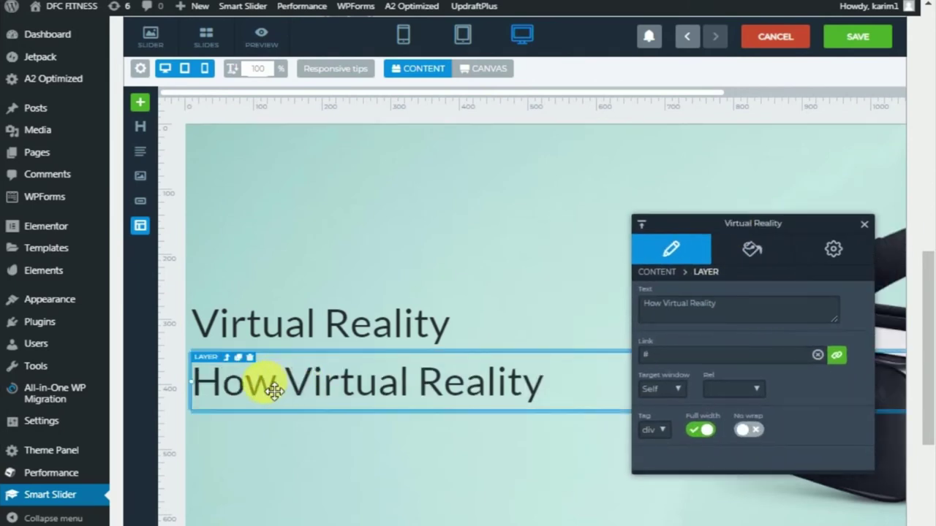
click(242, 358)
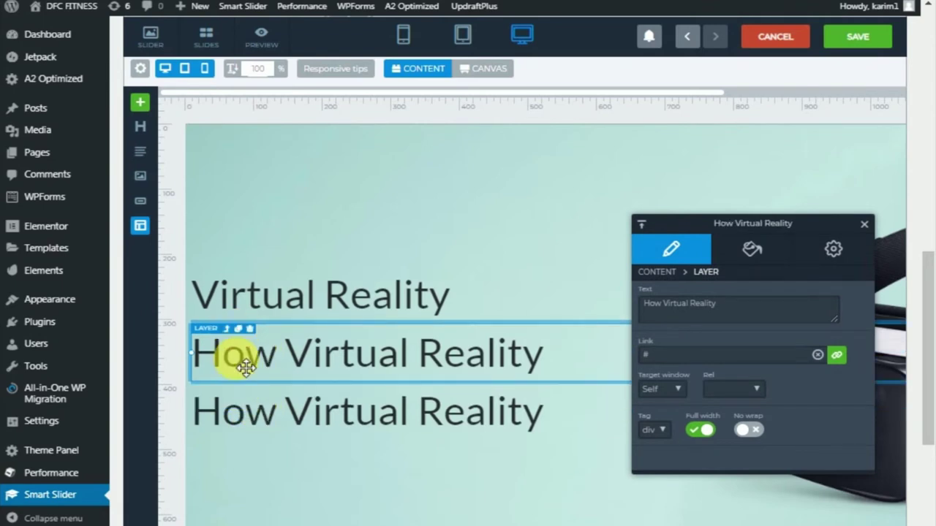
Copy the sentence starting "Major players in Virtual Reality include HTC Vive" from the text file and replace the new duplicate layer's text with it
key(alt+Tab)
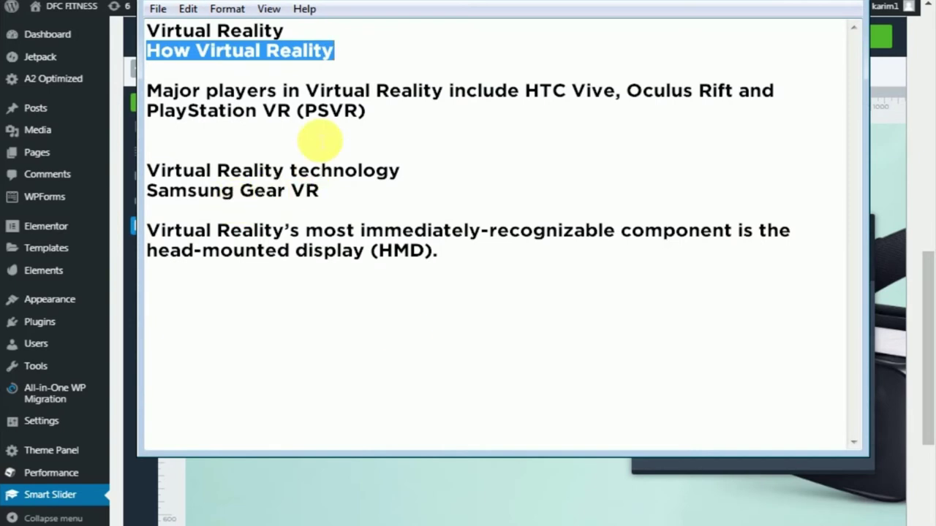
drag(380, 113, 146, 92)
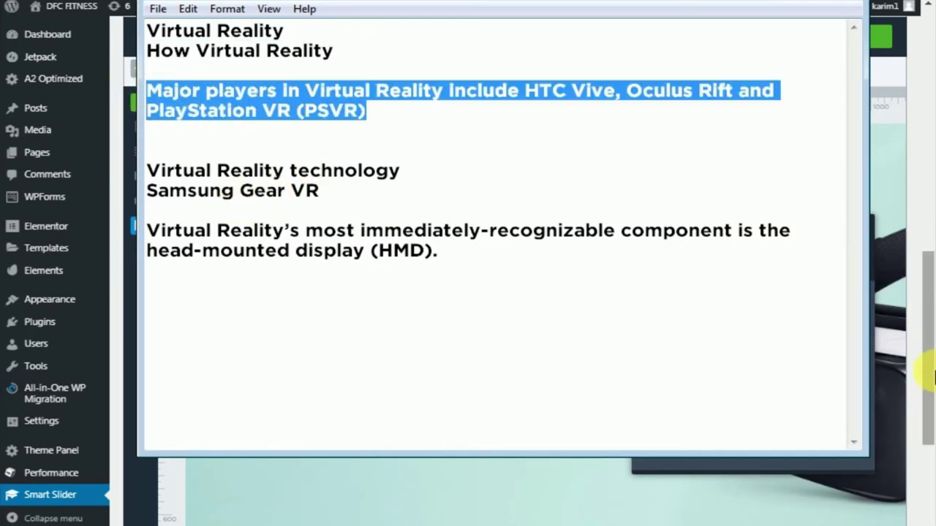
key(alt+Tab)
click(676, 310)
key(ctrl+a)
key(ctrl+v)
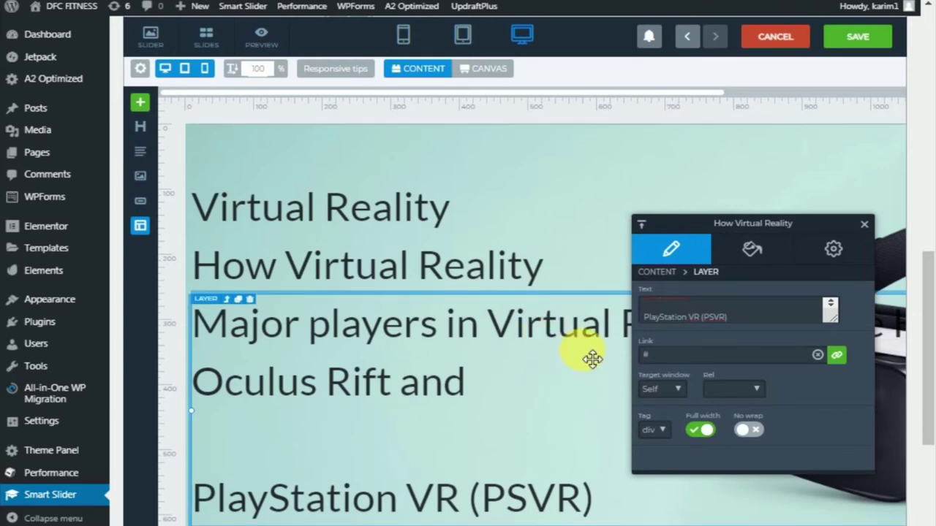
Enlarge the layer's text box and remove the line breaks between "Oculus Rift and" and "PlayStation VR (PSVR)"
drag(837, 323, 835, 353)
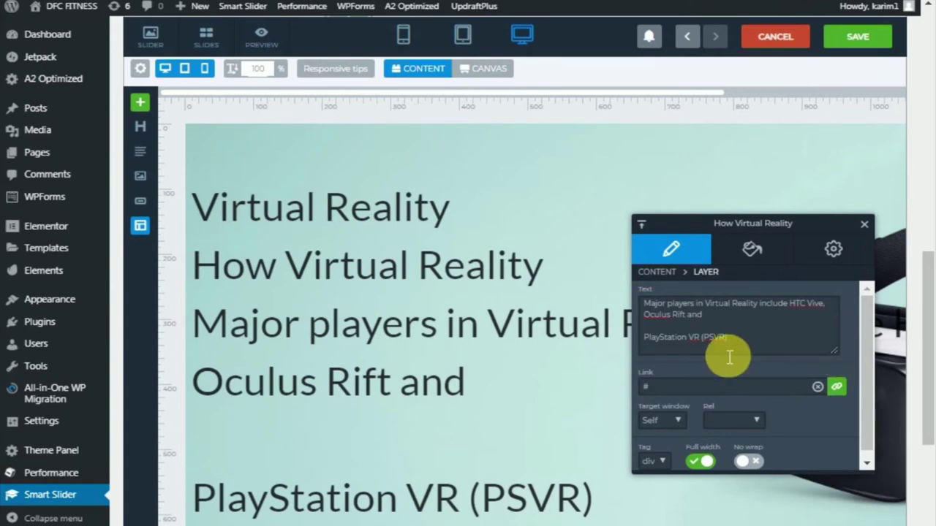
click(727, 319)
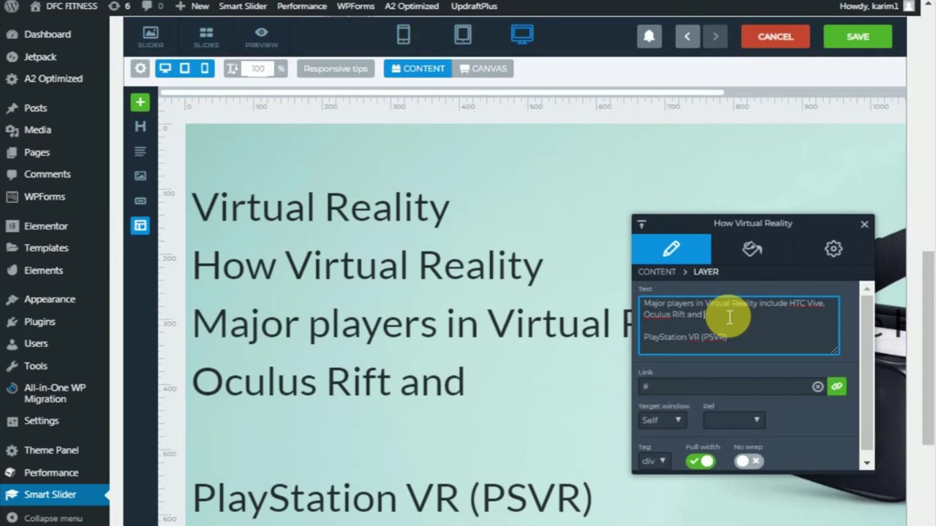
key(Delete)
key(Delete)
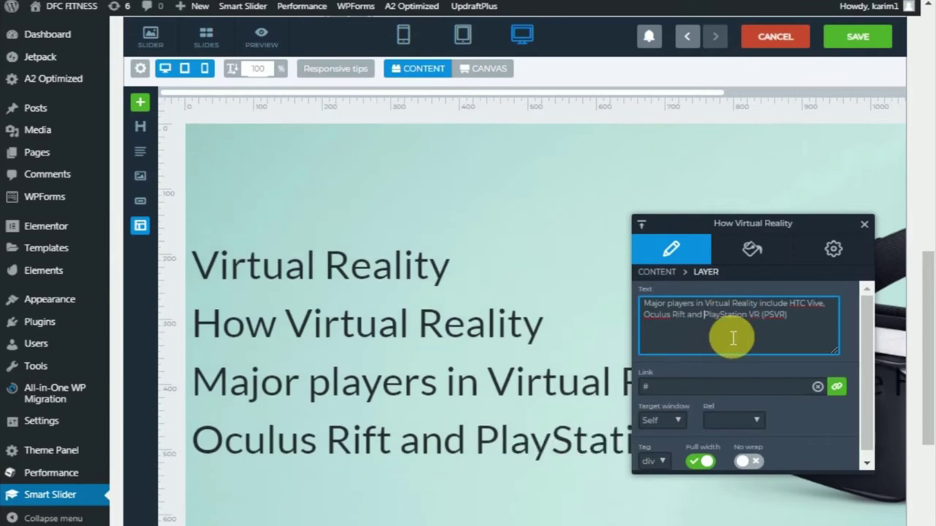
Set the font size of the Major players text layer to 22 px
click(758, 248)
click(680, 400)
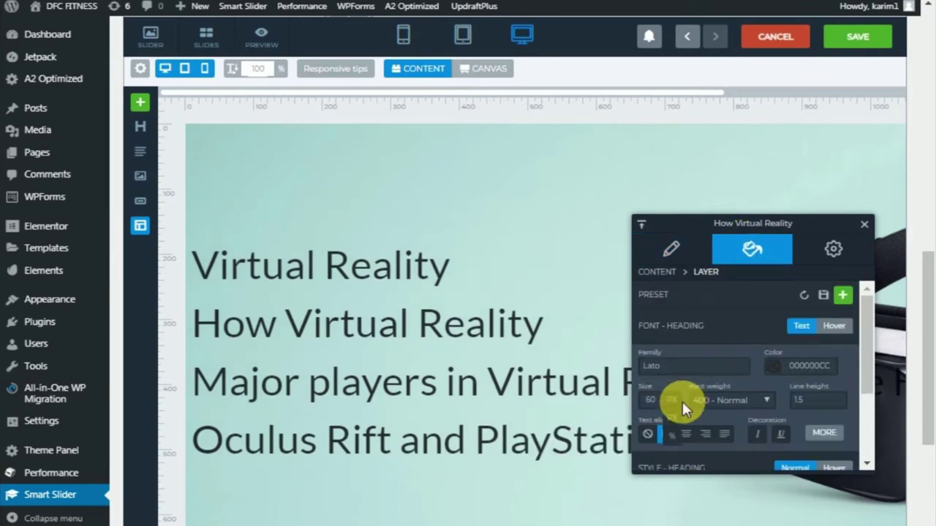
click(649, 400)
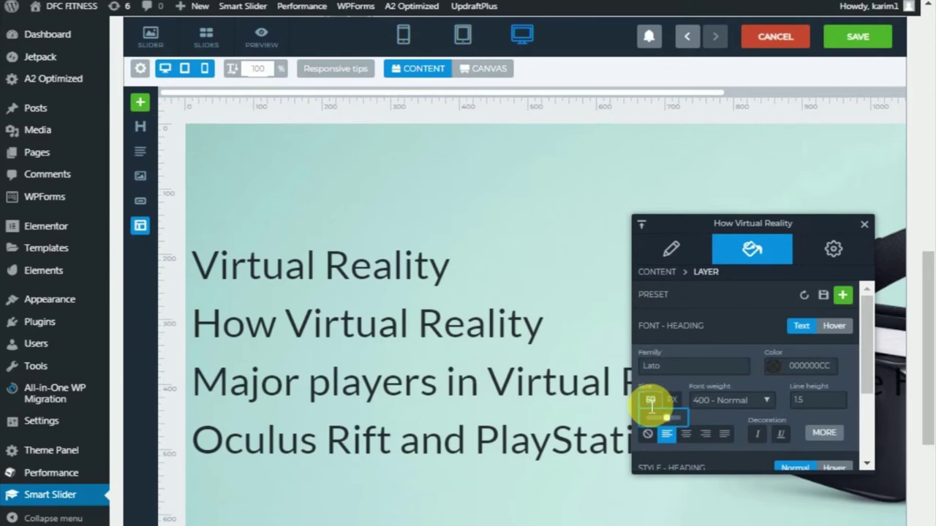
text(22)
key(Return)
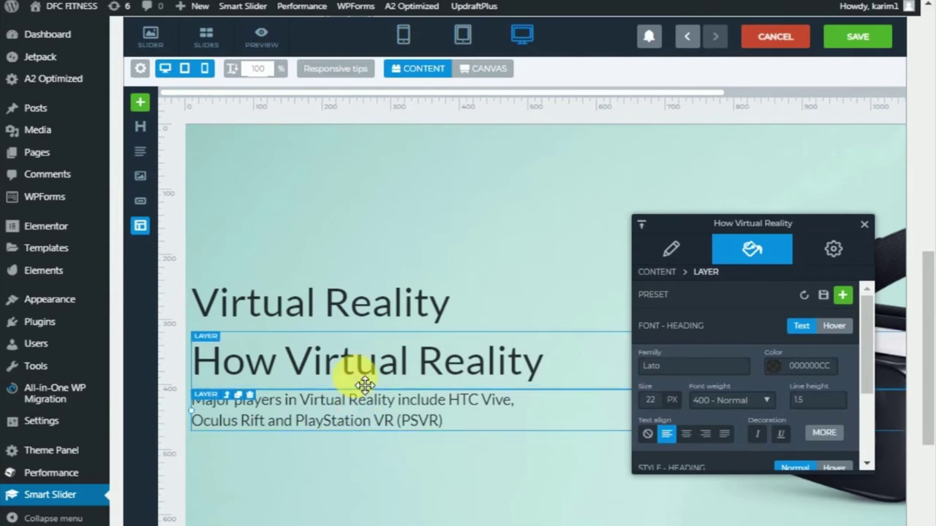
Set the top padding of the Major players text layer to 10 px
scroll(790, 398, down, 2)
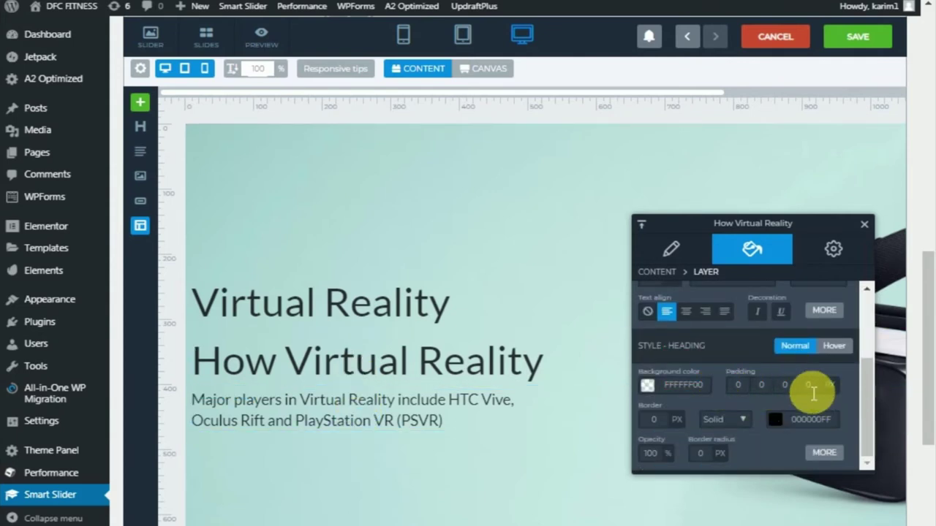
click(742, 385)
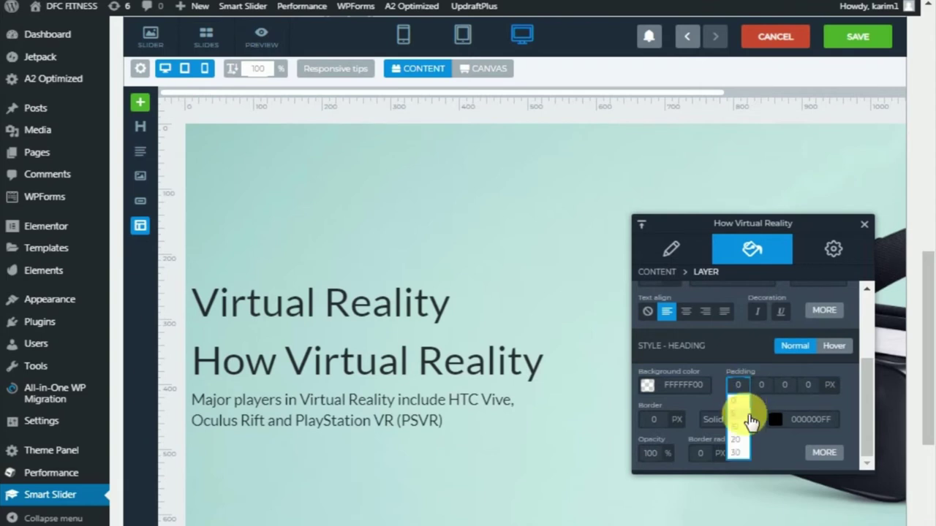
click(741, 427)
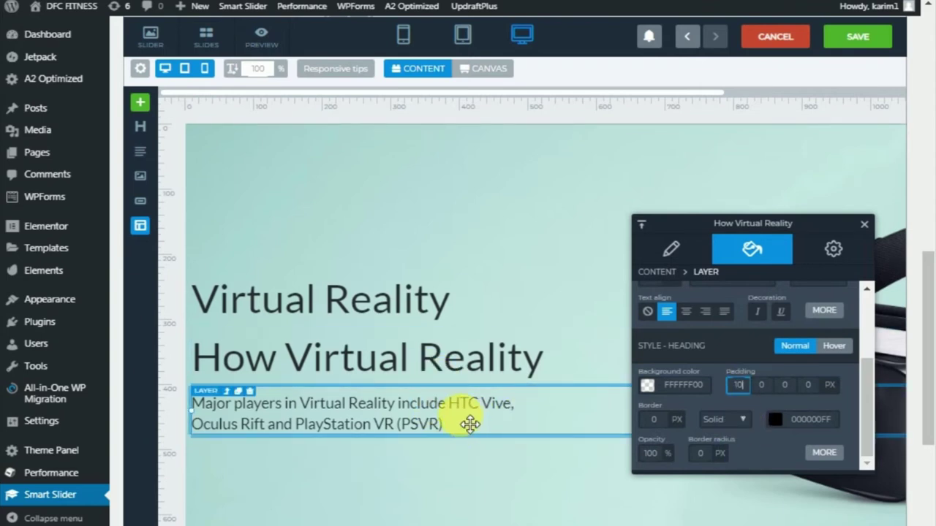
click(395, 424)
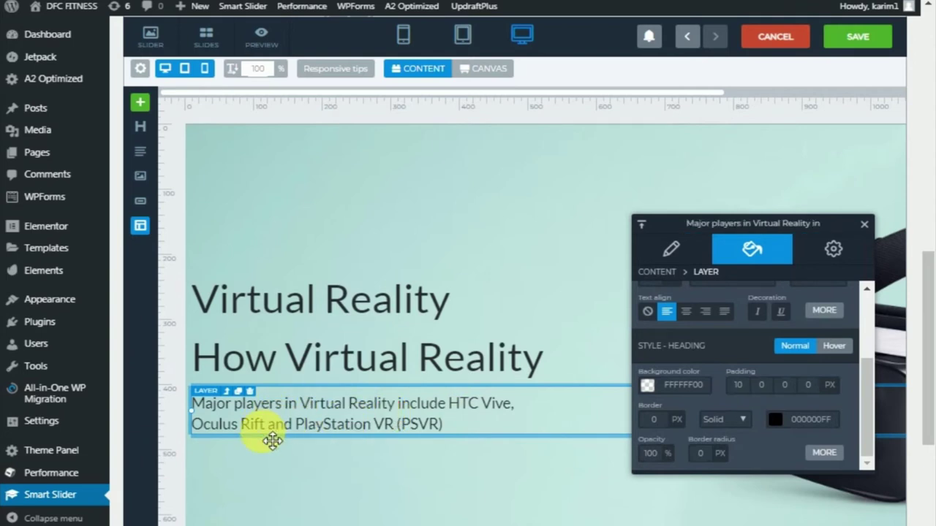
Set the Major players text layer's line height to 1.8 and close its settings window
scroll(753, 424, up, 3)
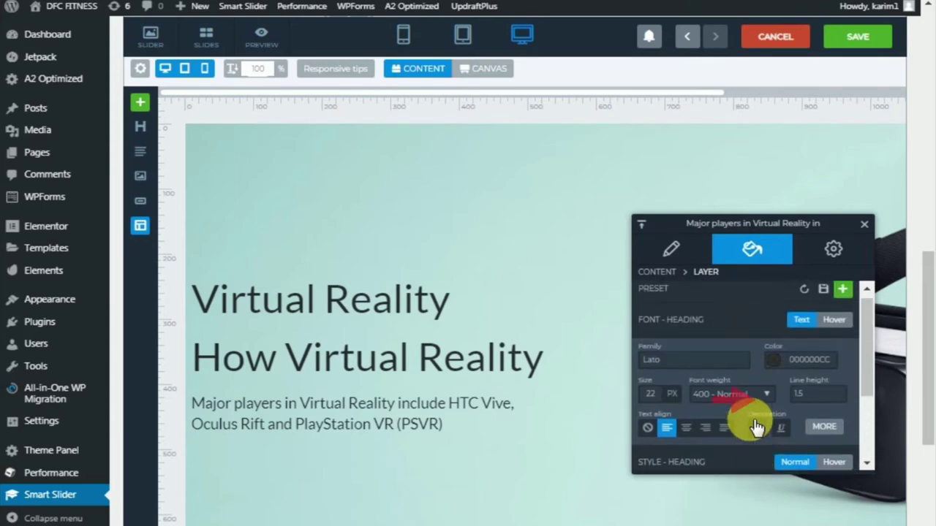
click(813, 403)
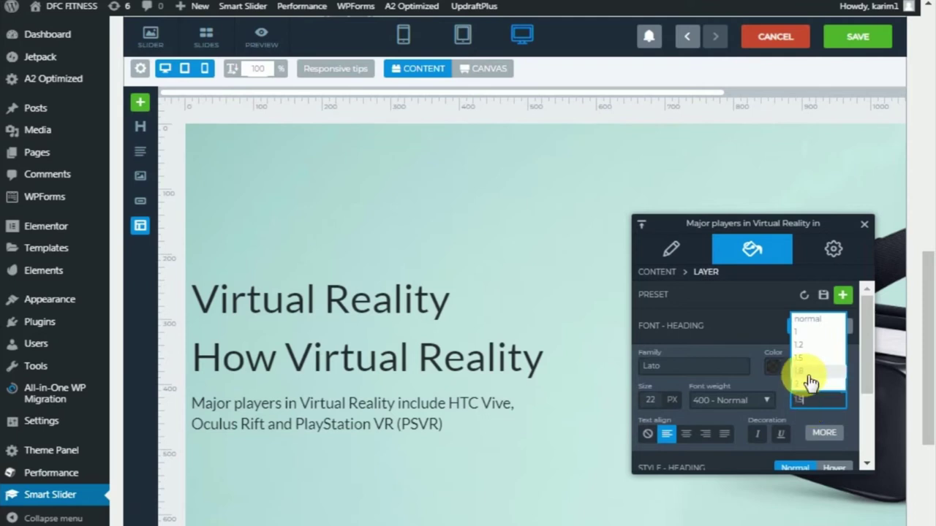
click(810, 373)
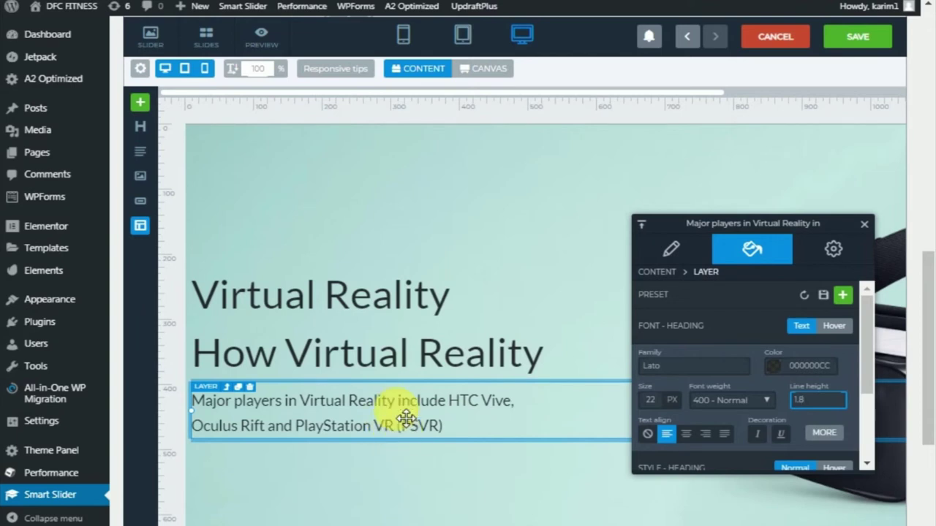
click(745, 344)
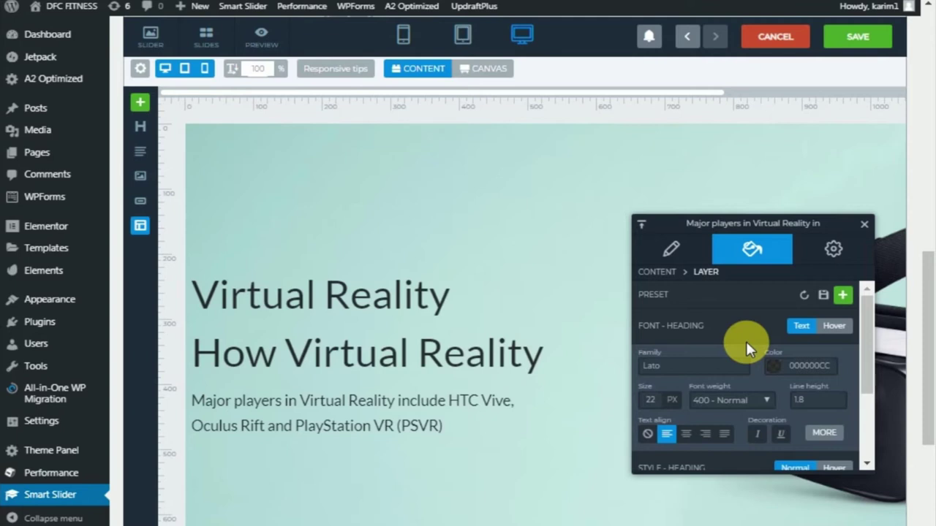
click(865, 225)
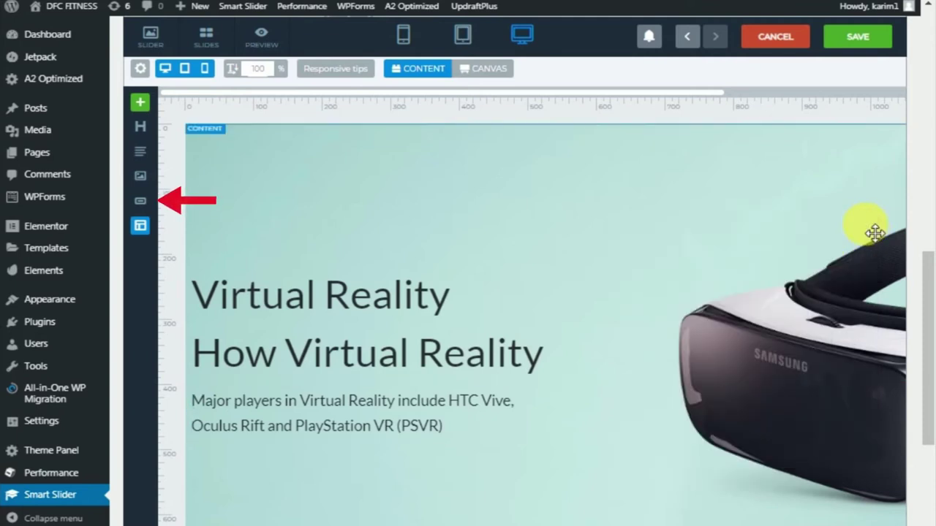
Add a button layer to the slide and label it Book Now
click(140, 201)
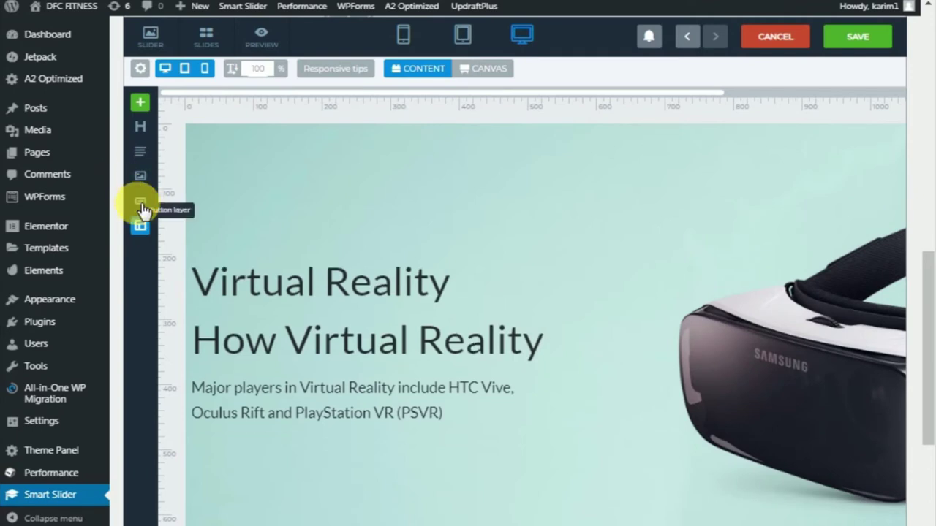
drag(712, 229, 430, 148)
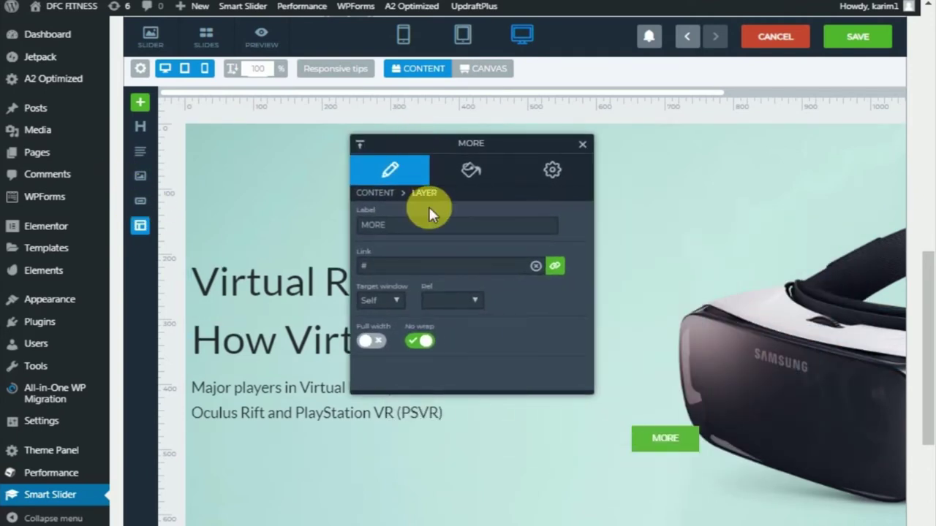
double_click(405, 228)
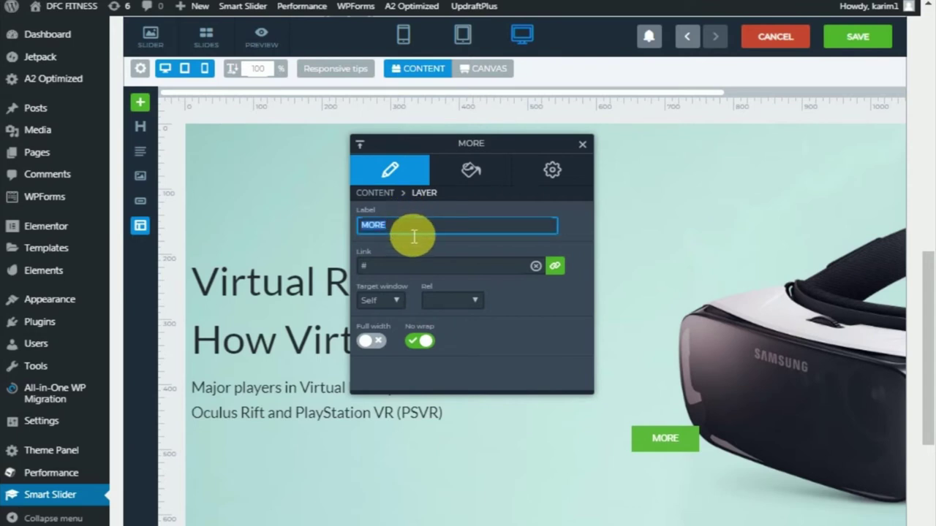
text(Book N)
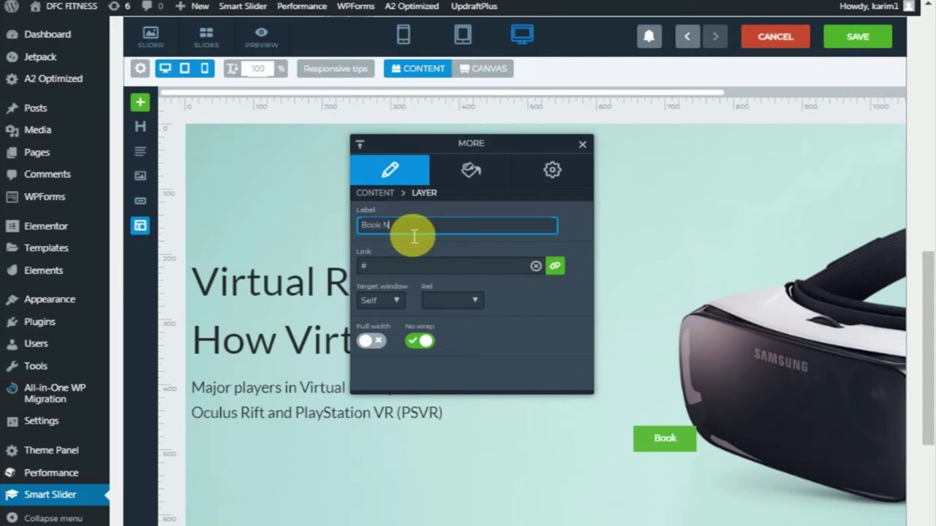
text(ow)
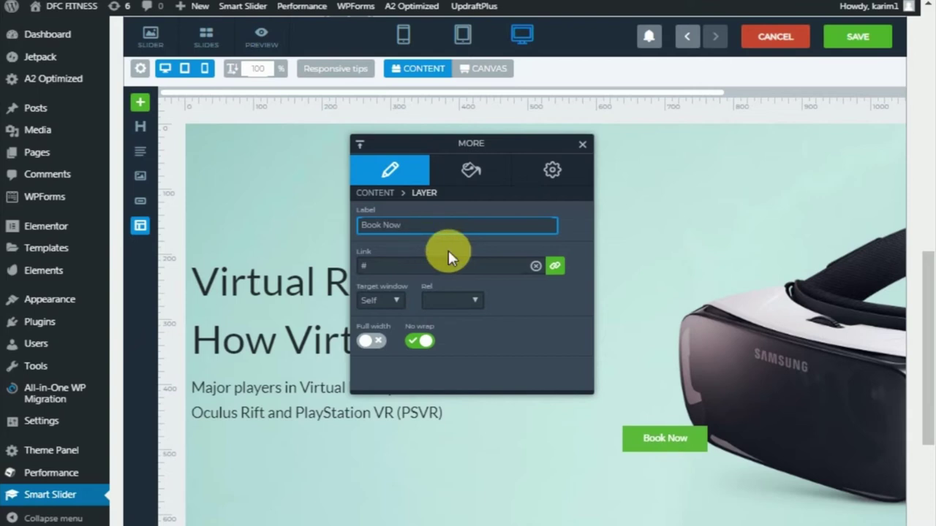
Set the Book Now button's font family to Varela Round
click(472, 171)
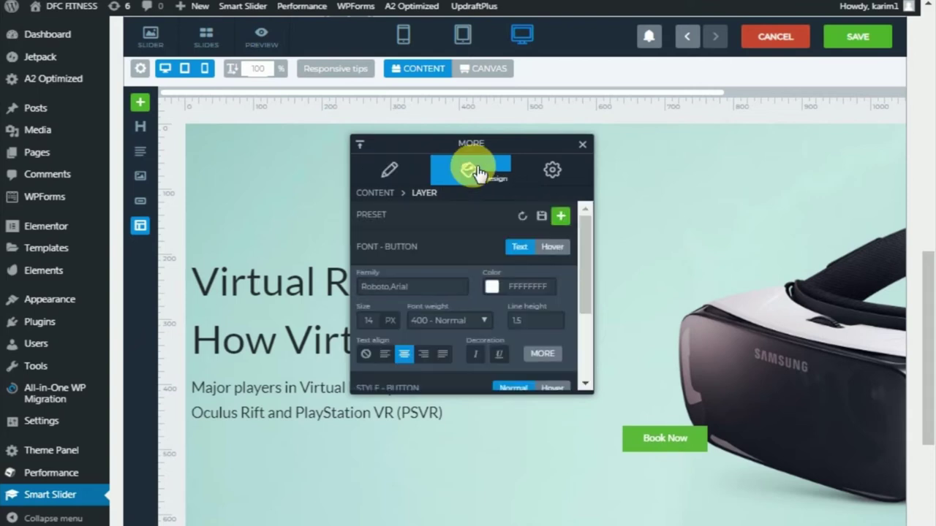
click(421, 292)
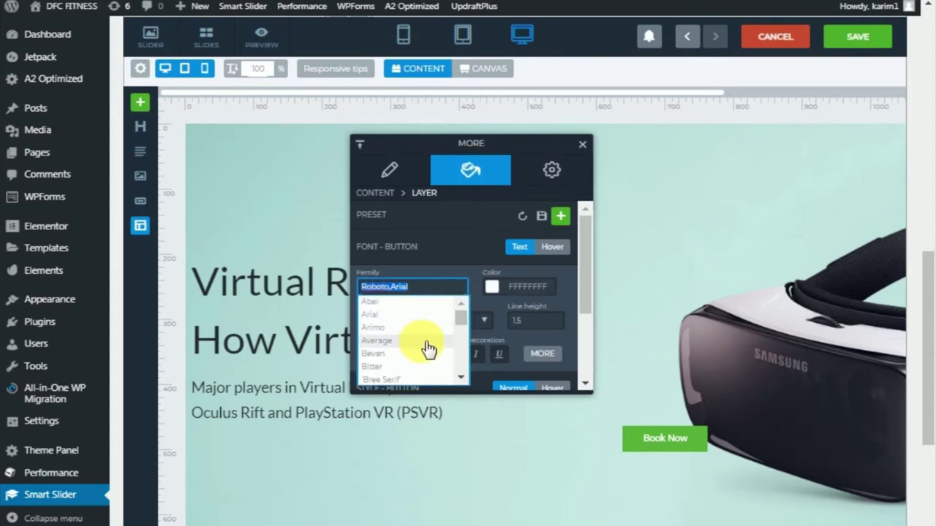
scroll(428, 345, down, 5)
scroll(428, 348, down, 6)
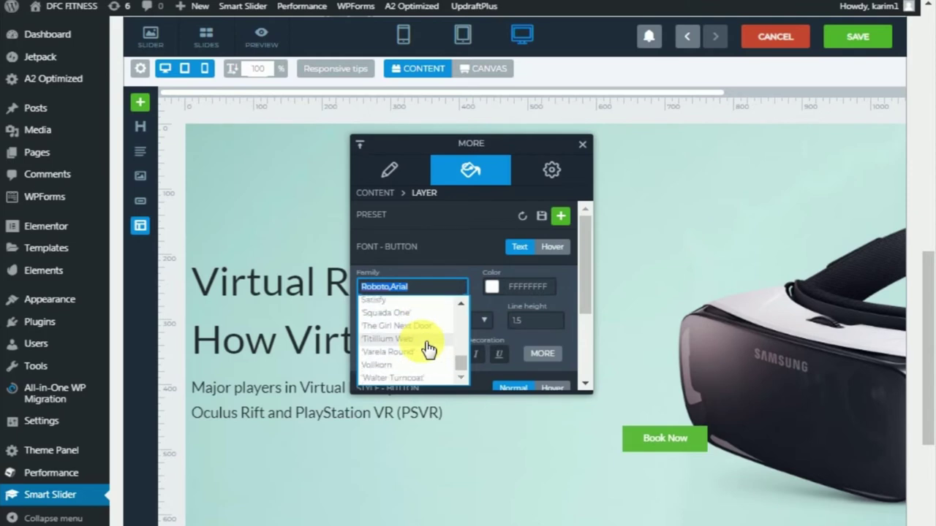
click(387, 351)
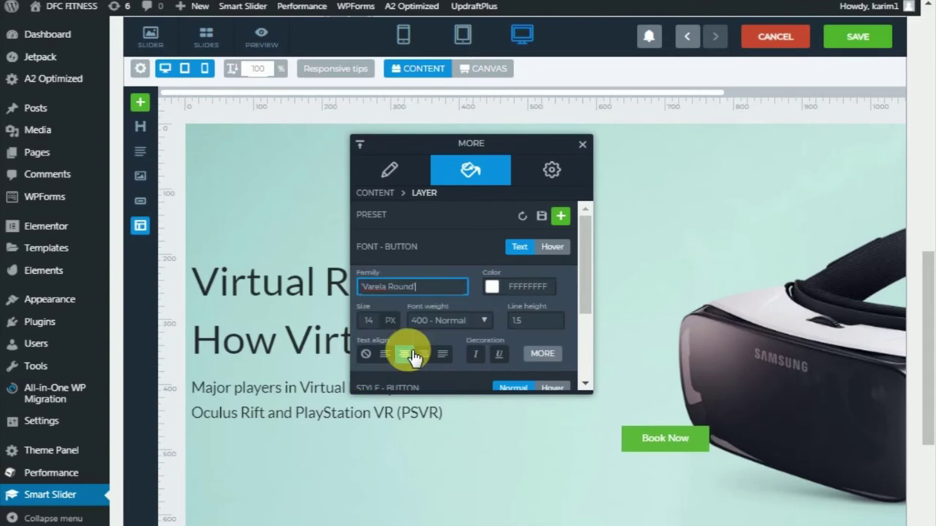
Centre-align the Book Now button's text and set its font size to 20 px
click(414, 356)
click(373, 323)
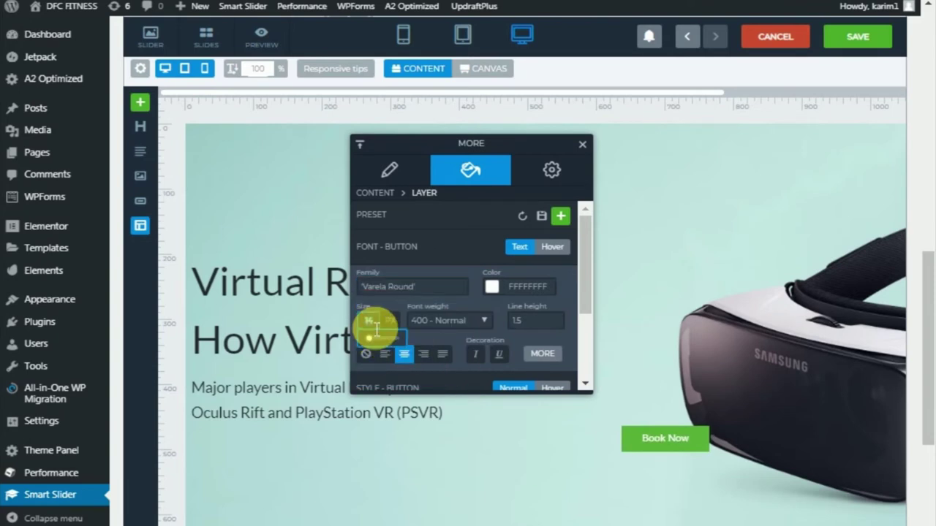
text(20)
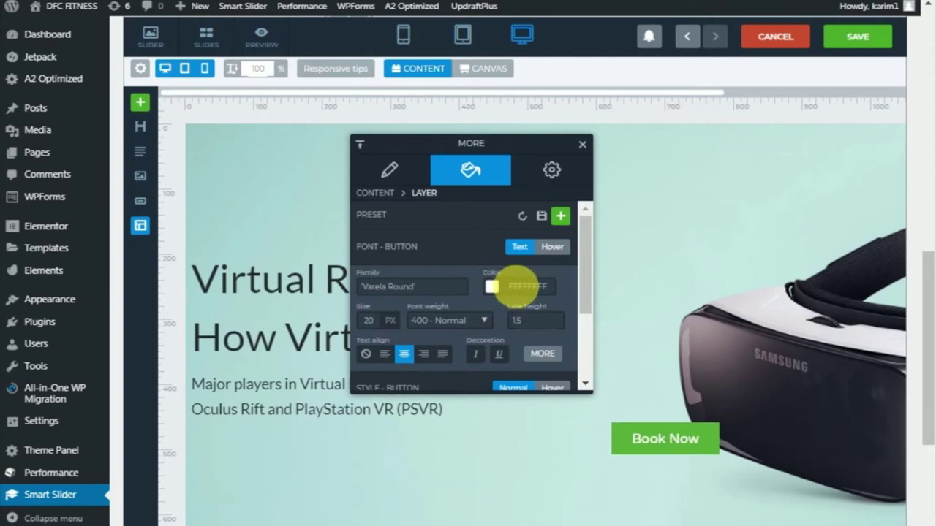
Set the Book Now button's normal background colour to orange E79D19FF
scroll(451, 329, down, 3)
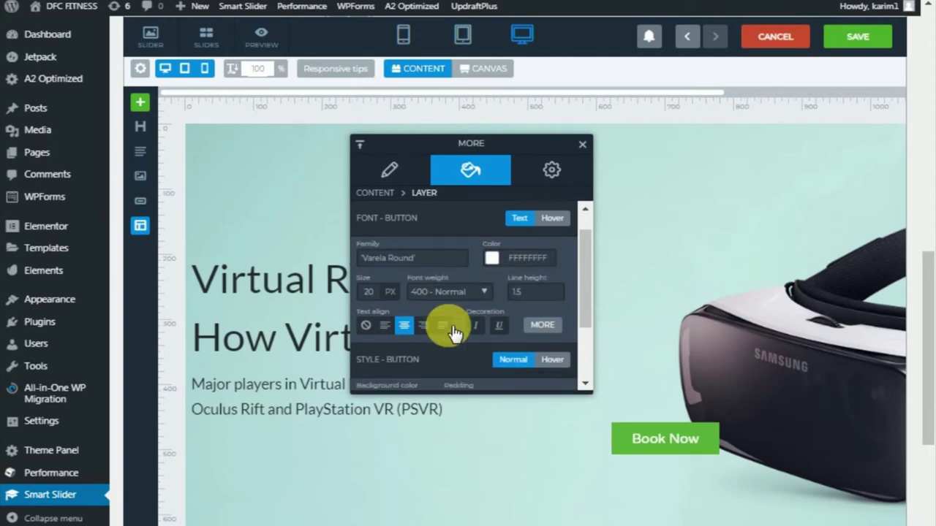
click(366, 342)
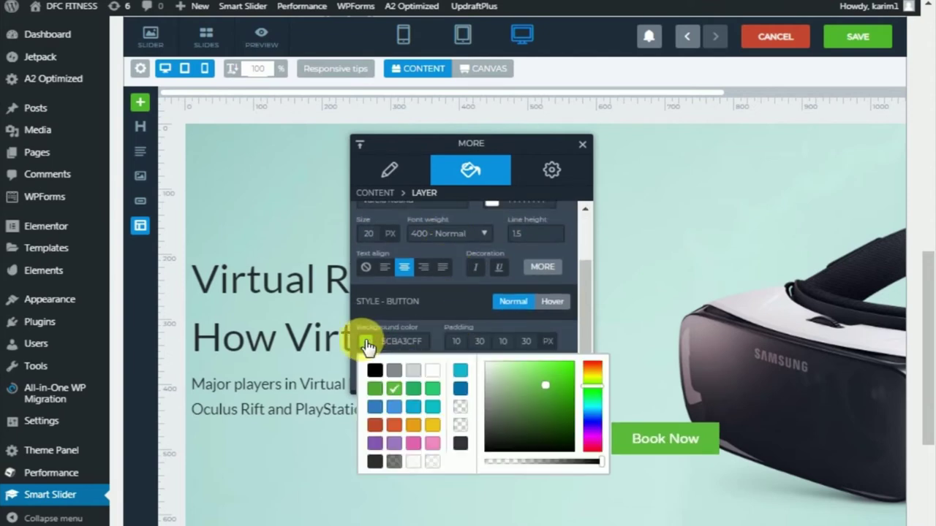
click(413, 425)
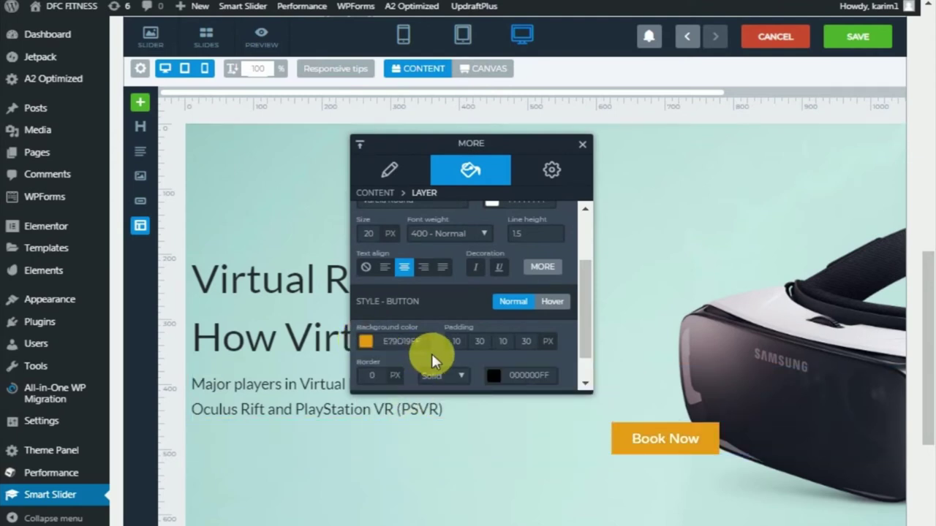
Left-align the Book Now button's text and set the button layer's position to left
click(387, 268)
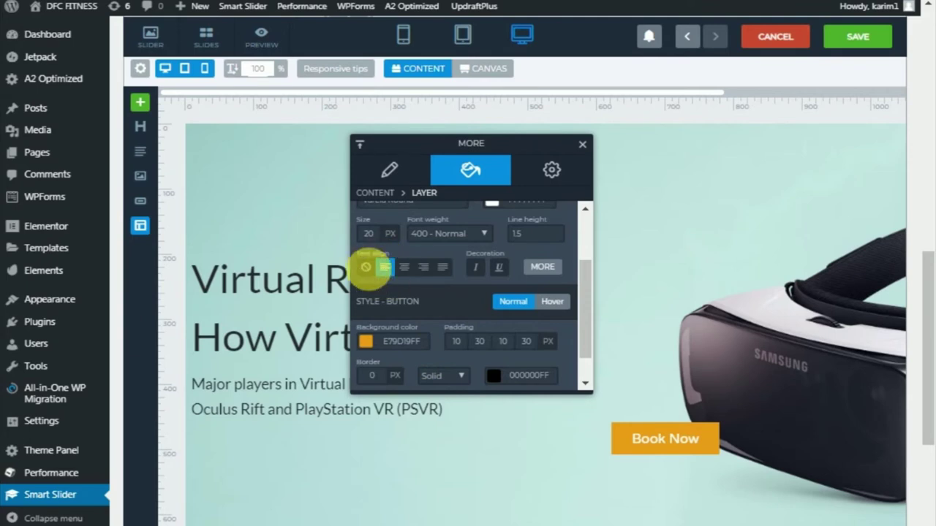
click(554, 171)
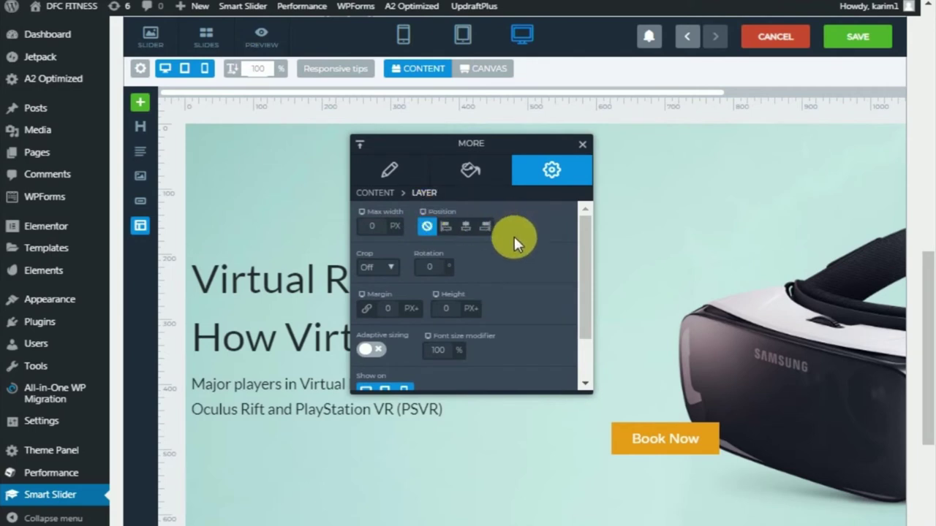
click(446, 227)
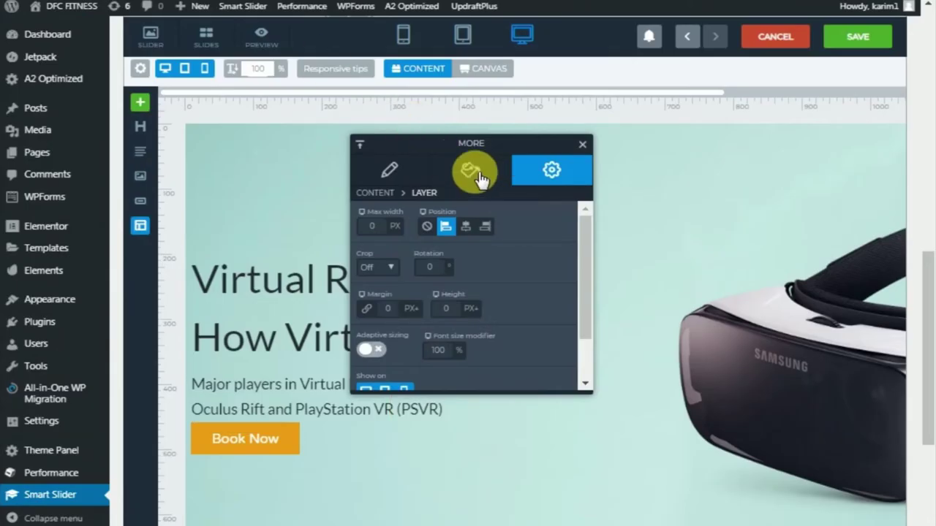
Set the Book Now button's border radius to 99 px
click(471, 172)
scroll(468, 292, down, 3)
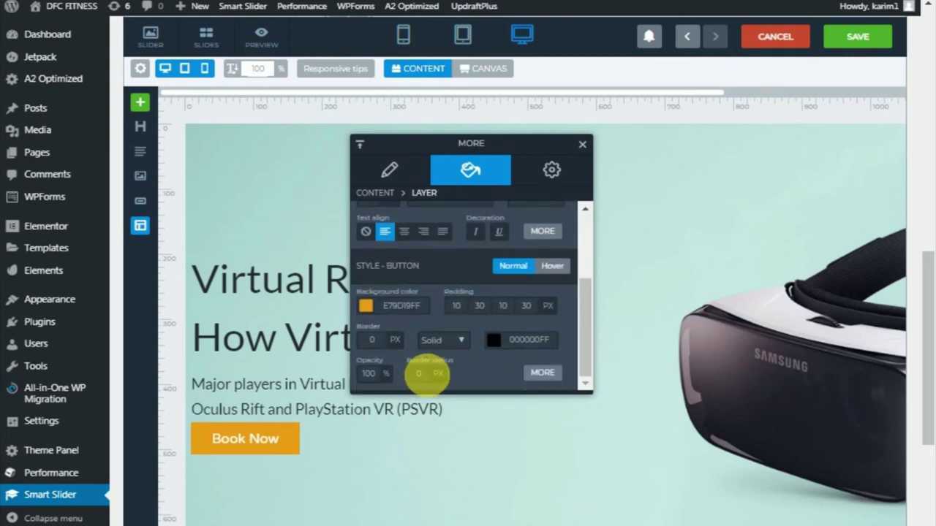
click(430, 375)
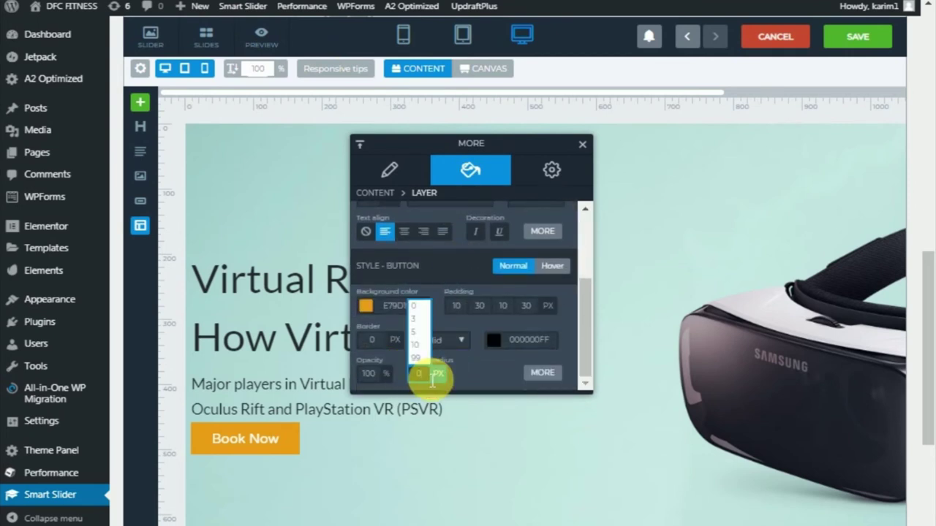
click(418, 358)
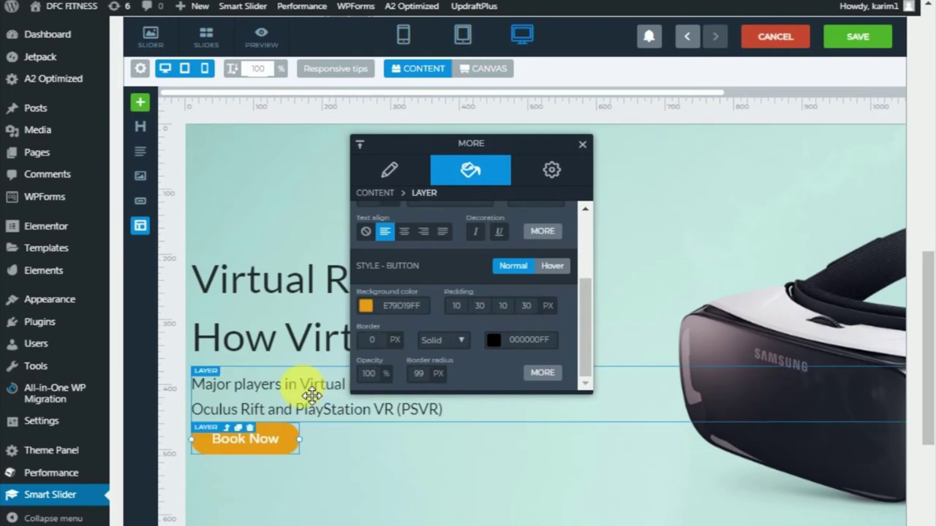
Unlink the Book Now button layer's margins, set its top margin to 20 px and close the layer settings
drag(286, 450, 275, 430)
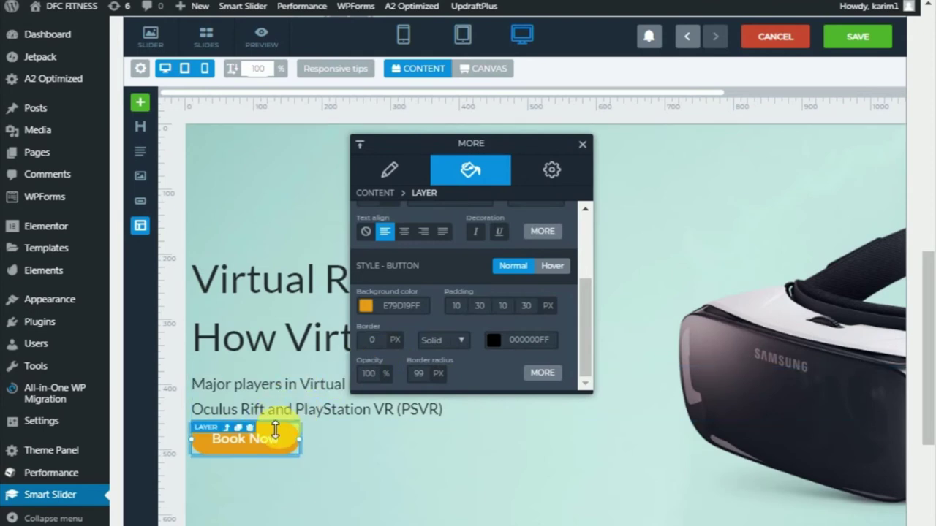
click(460, 339)
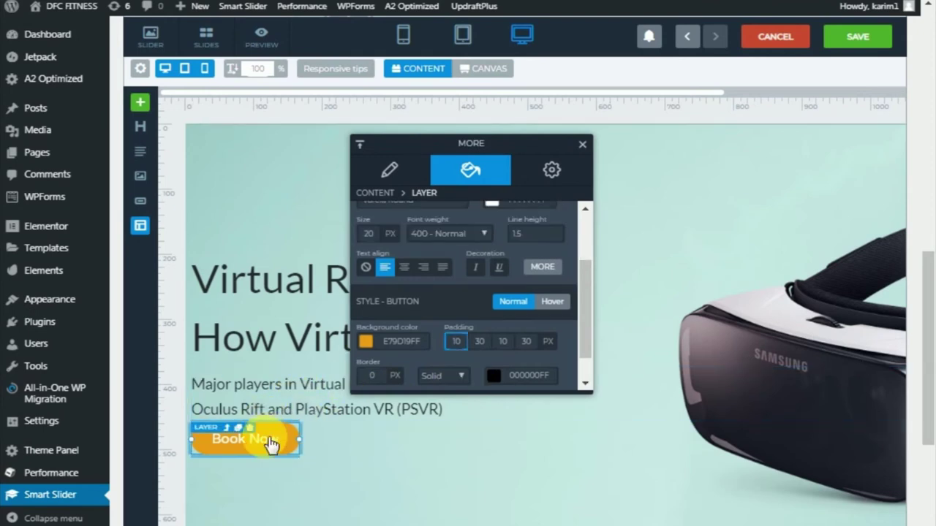
click(553, 171)
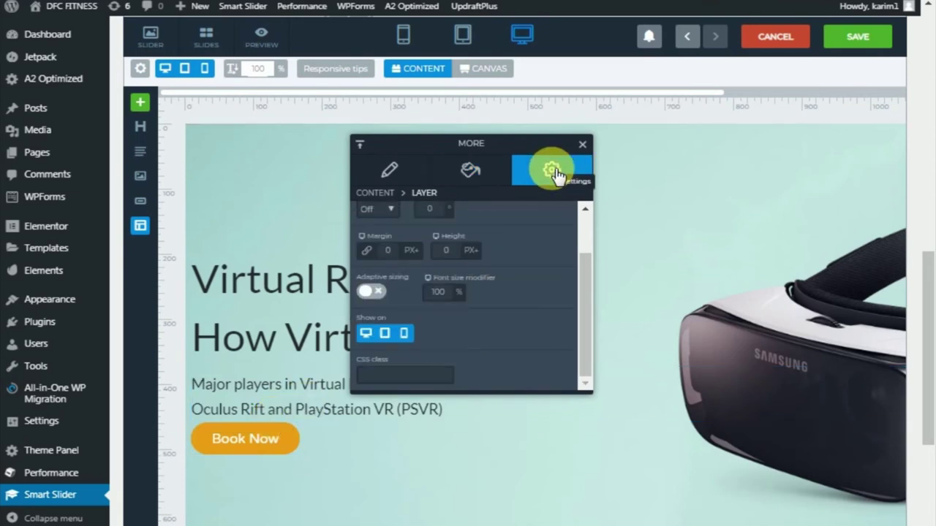
scroll(468, 285, up, 1)
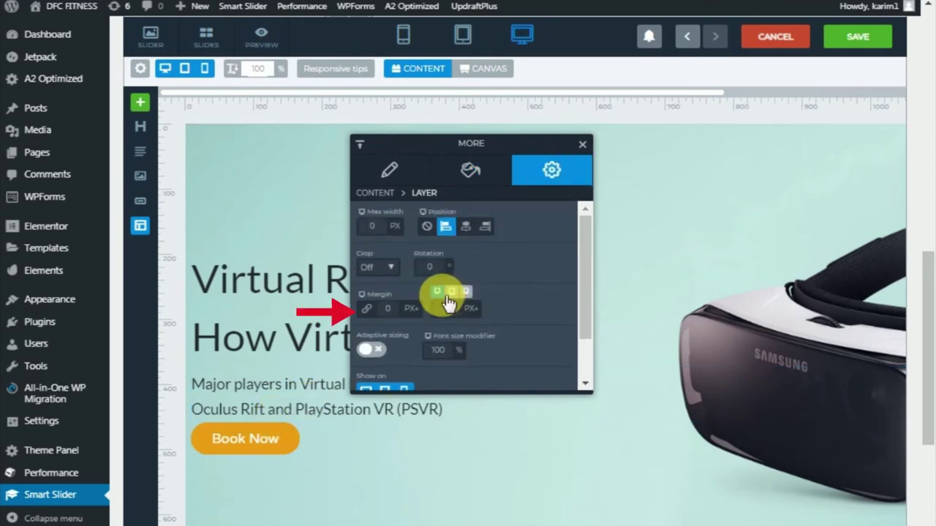
click(365, 307)
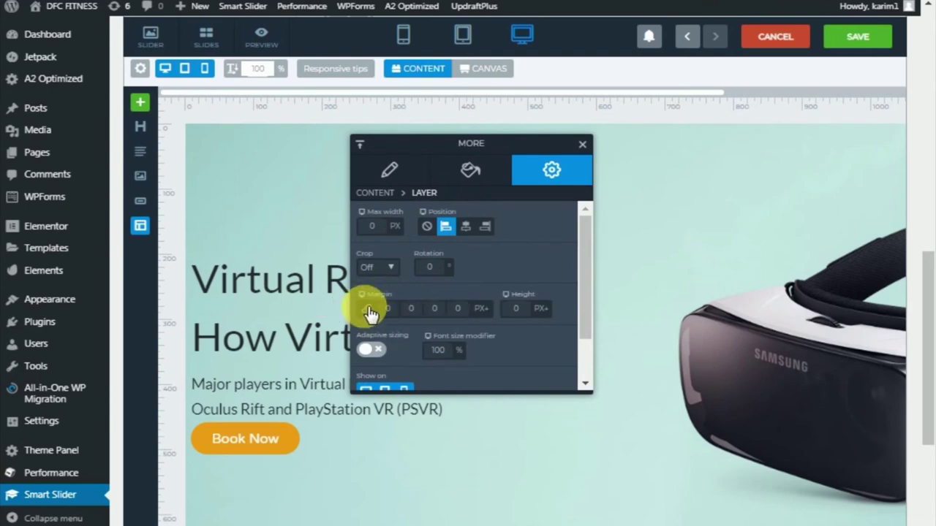
click(387, 308)
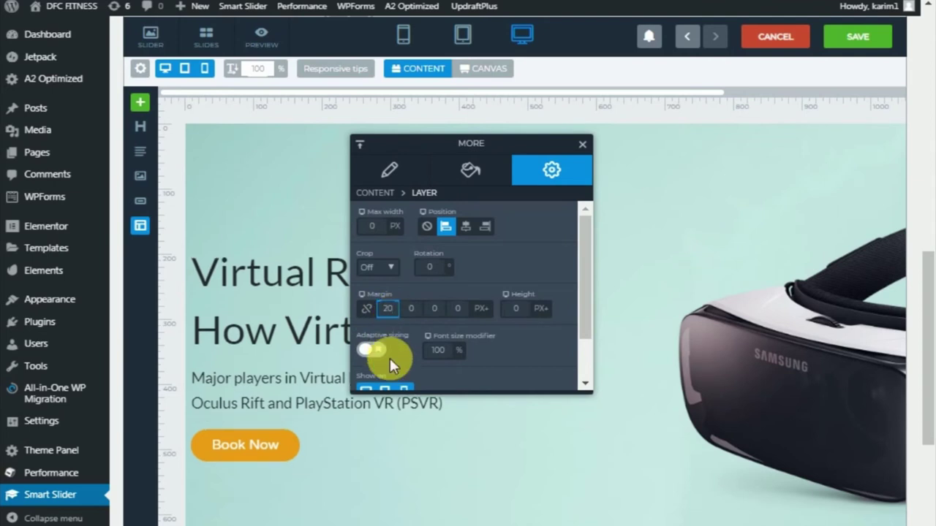
click(391, 362)
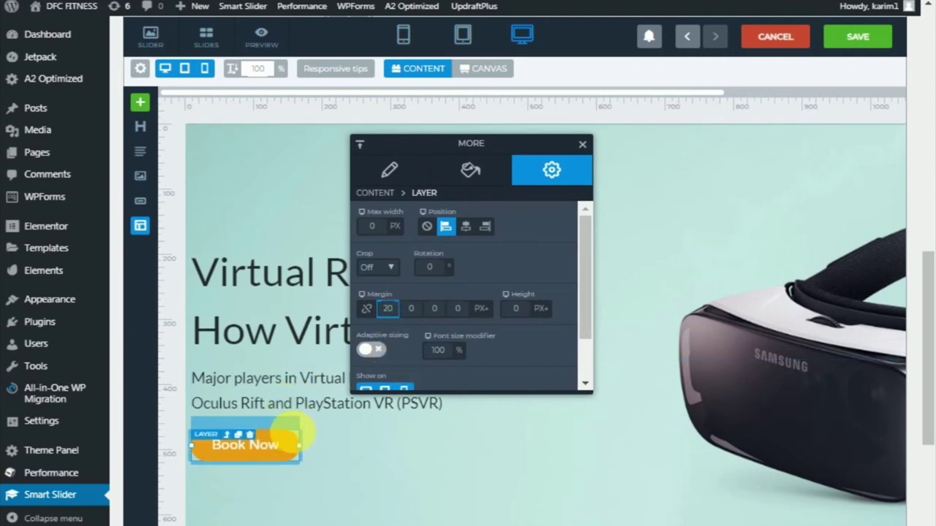
click(627, 236)
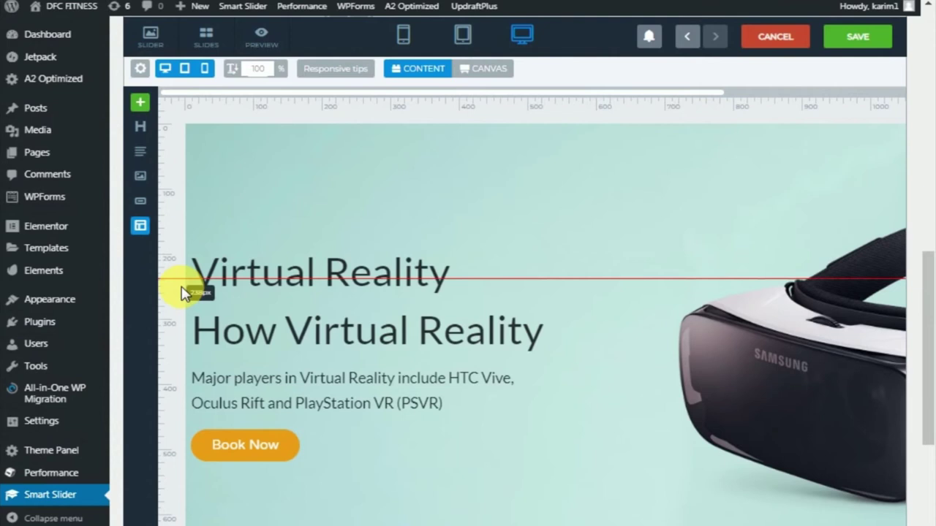
Set the Virtual Reality heading layer's left margin to 10 px
drag(183, 292, 183, 418)
click(278, 293)
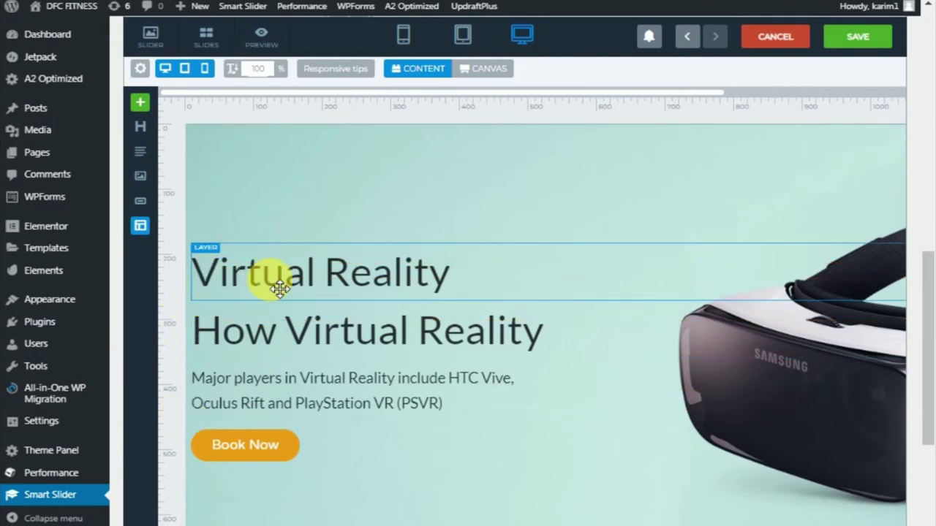
click(280, 289)
click(387, 308)
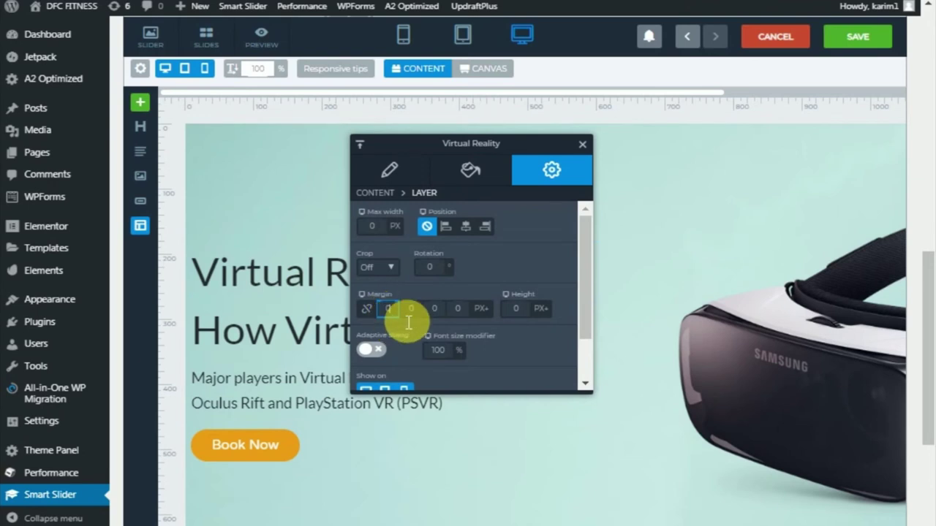
click(458, 309)
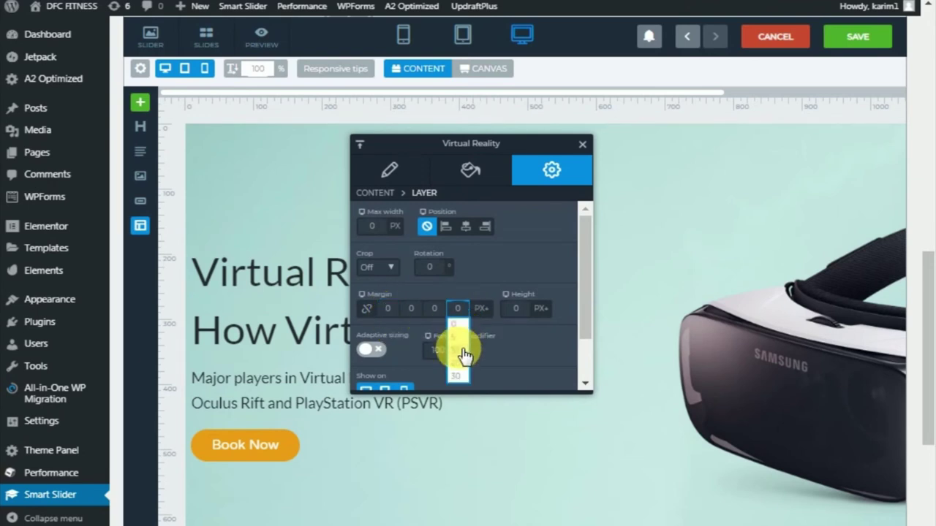
text(10)
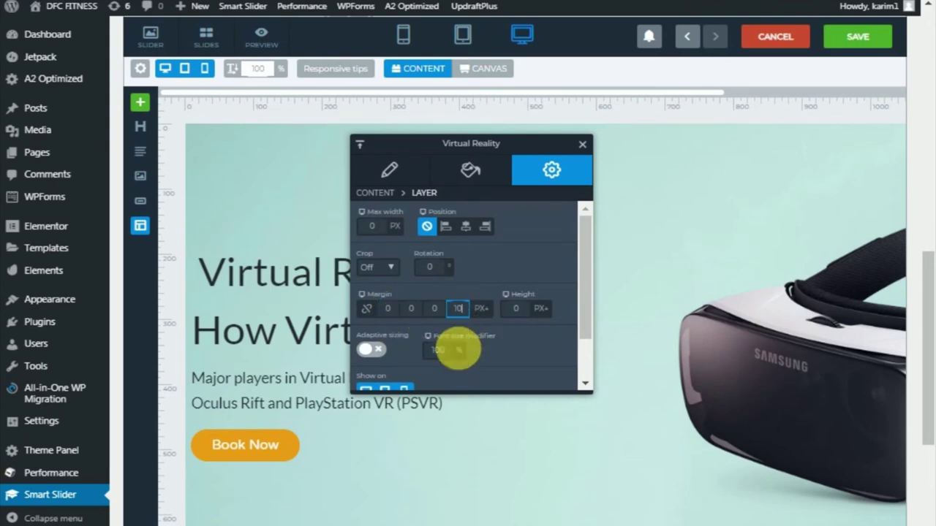
Unlink the How Virtual Reality heading layer's margins and set its left margin to 10 px
click(290, 339)
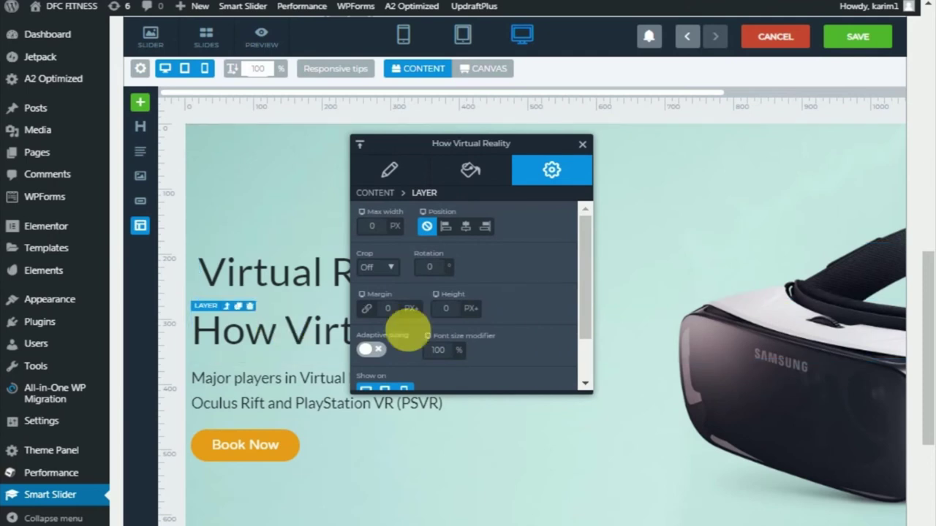
click(369, 315)
click(457, 310)
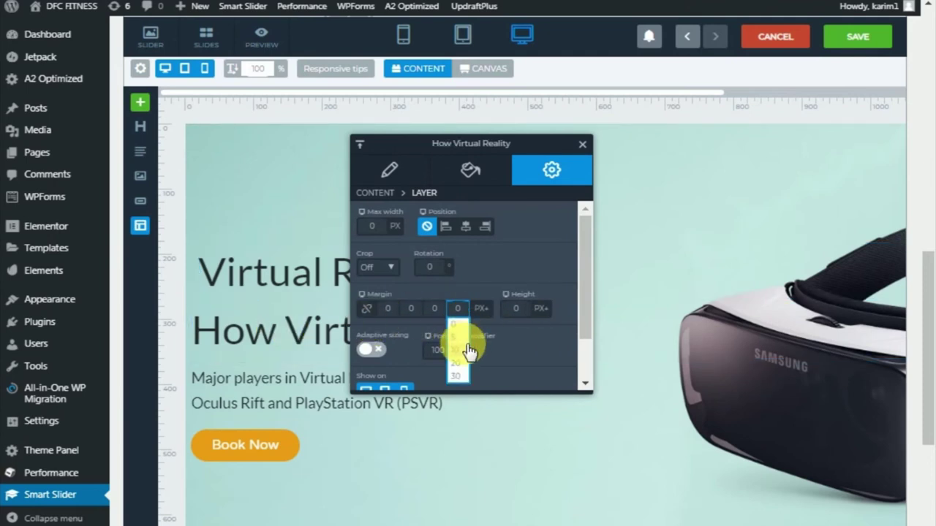
click(469, 350)
Unlink the Major players text layer's margins and set its left margin to 10 px
click(314, 386)
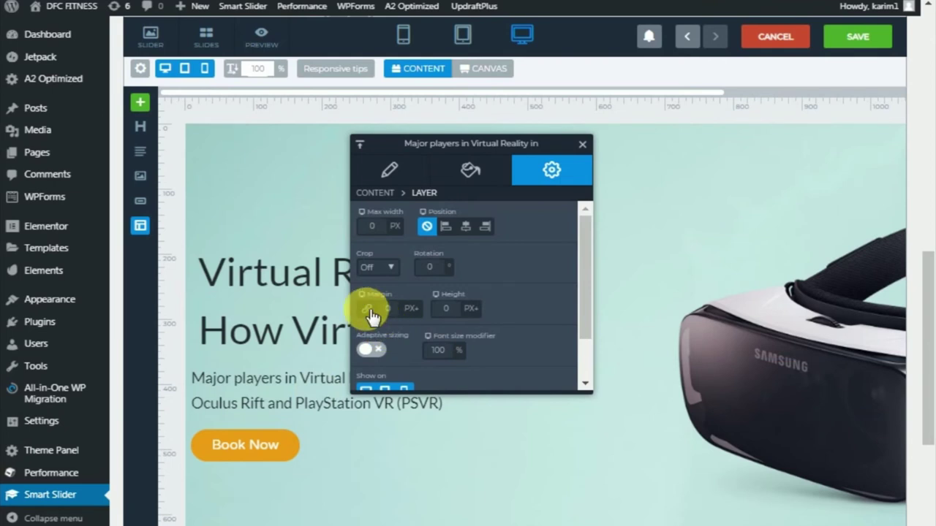
click(373, 316)
click(457, 308)
click(470, 353)
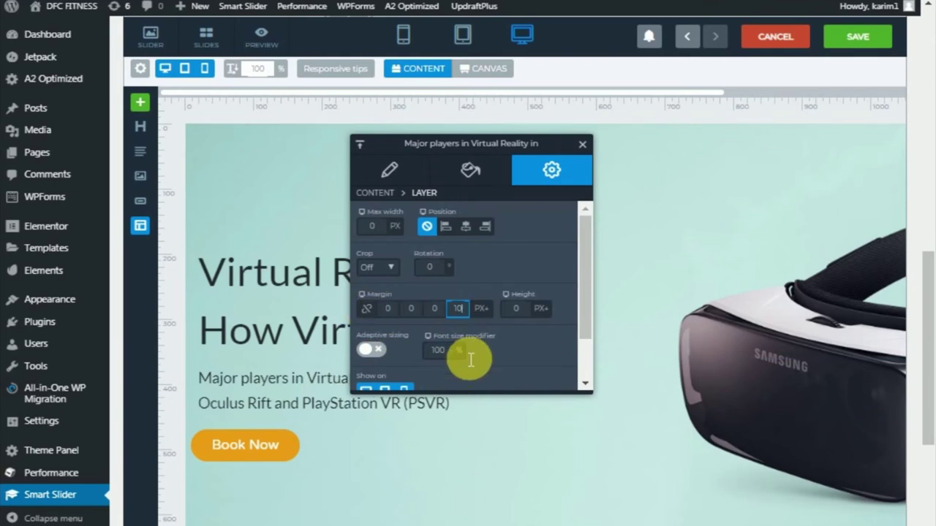
Set the Book Now button layer's left margin to 10 px and close its settings window
click(286, 446)
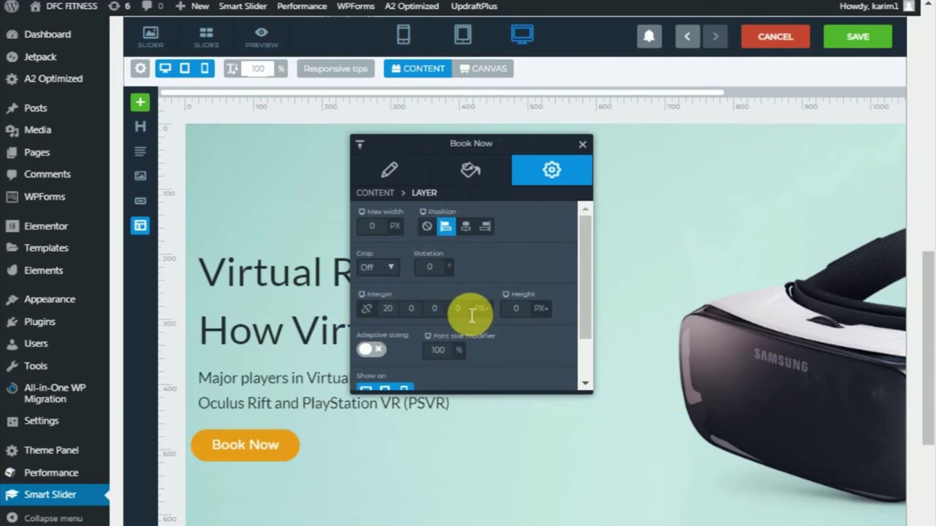
click(471, 315)
click(465, 345)
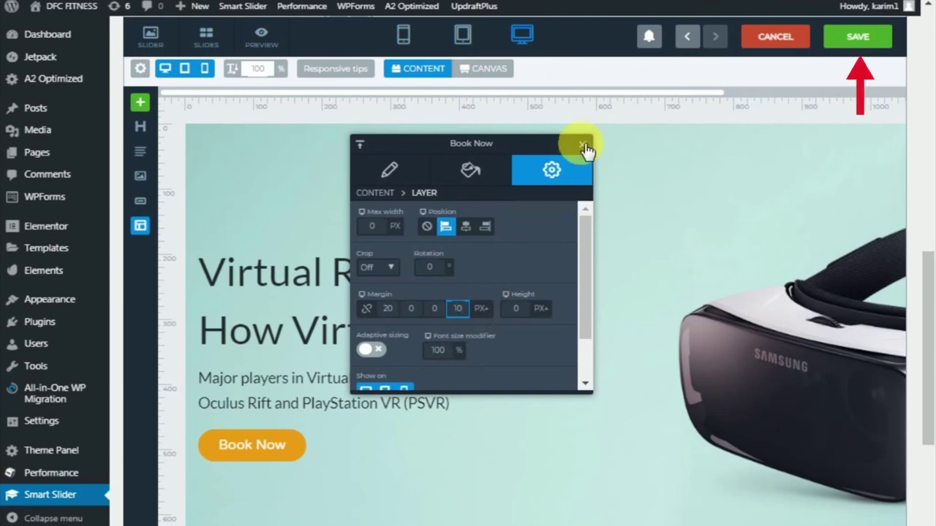
click(583, 145)
Save the slide and look over its desktop layout
click(857, 40)
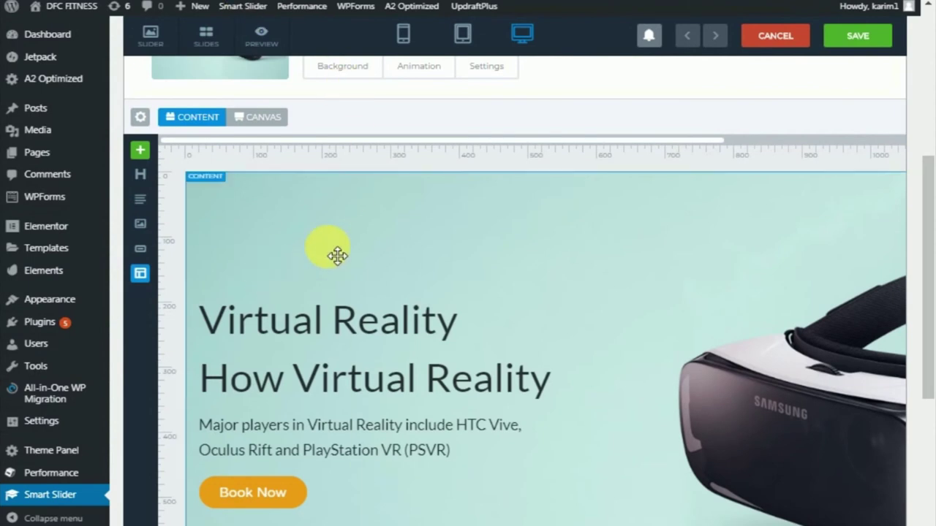
scroll(424, 414, down, 1)
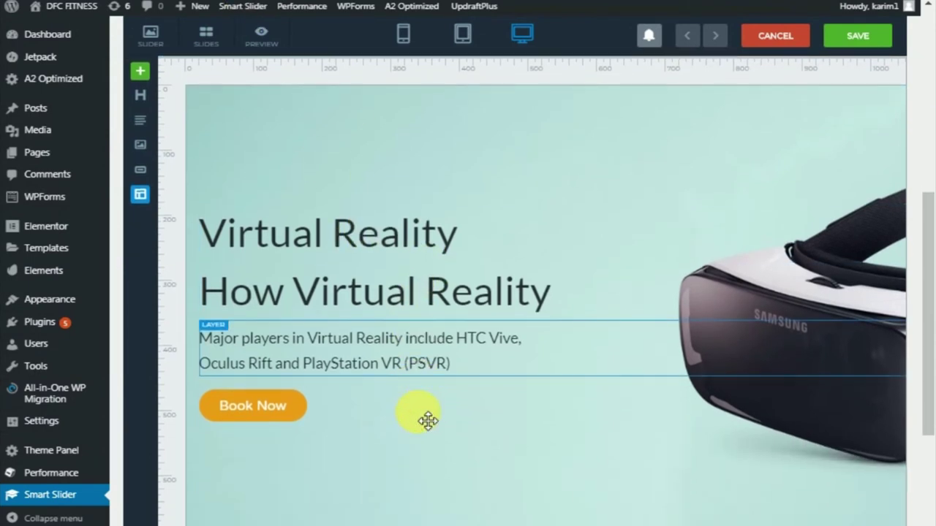
scroll(512, 428, up, 1)
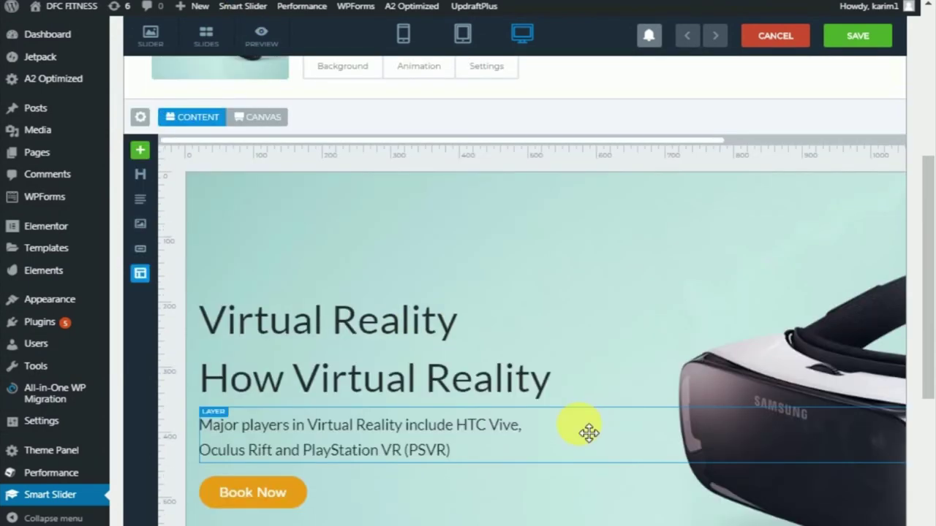
Switch to the tablet layout and turn on adaptive sizing for the Virtual Reality heading layer
mouse_move(461, 43)
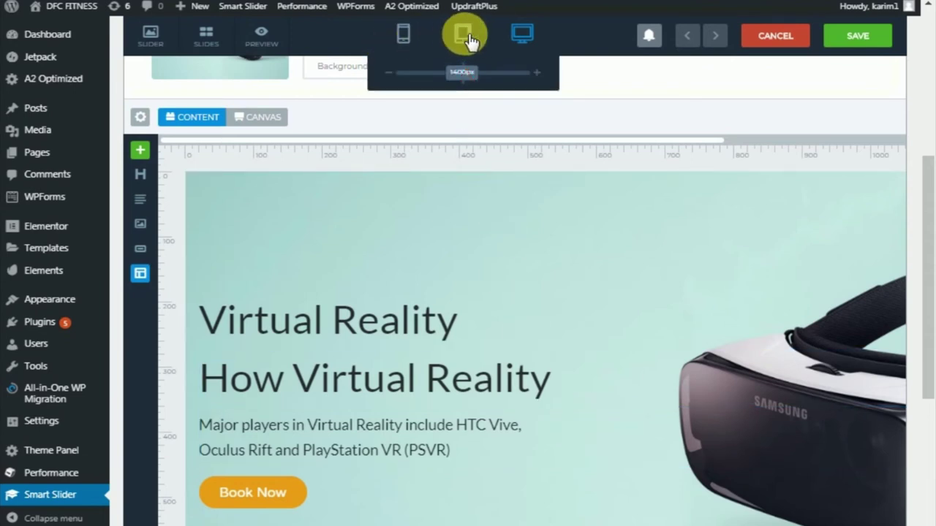
click(468, 39)
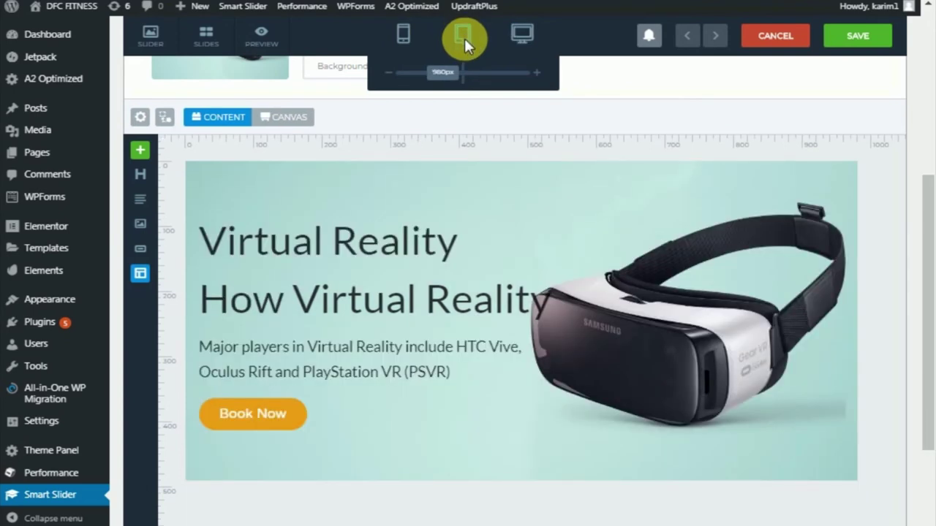
click(405, 254)
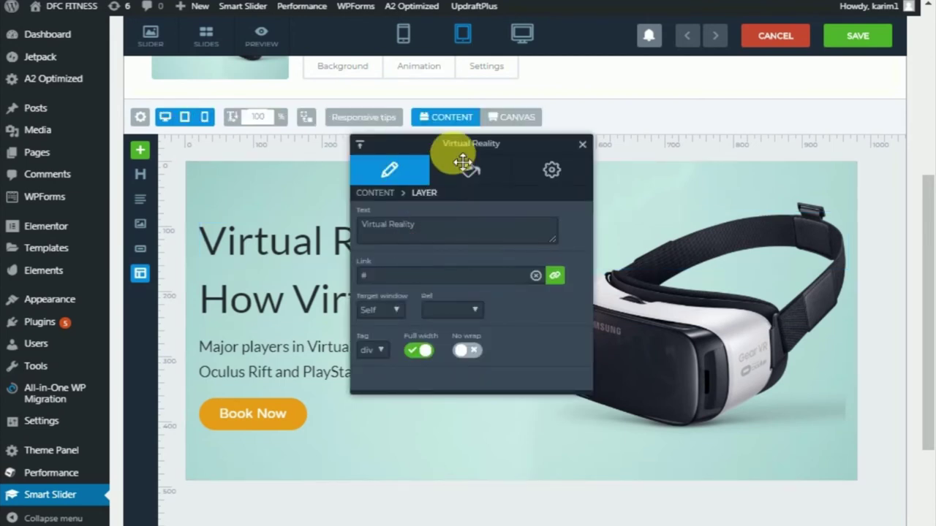
drag(445, 152, 653, 180)
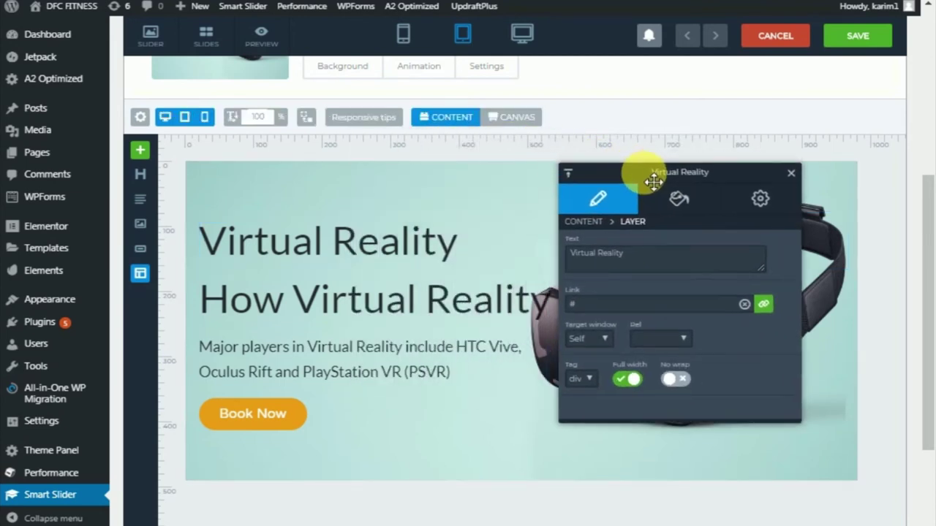
click(760, 198)
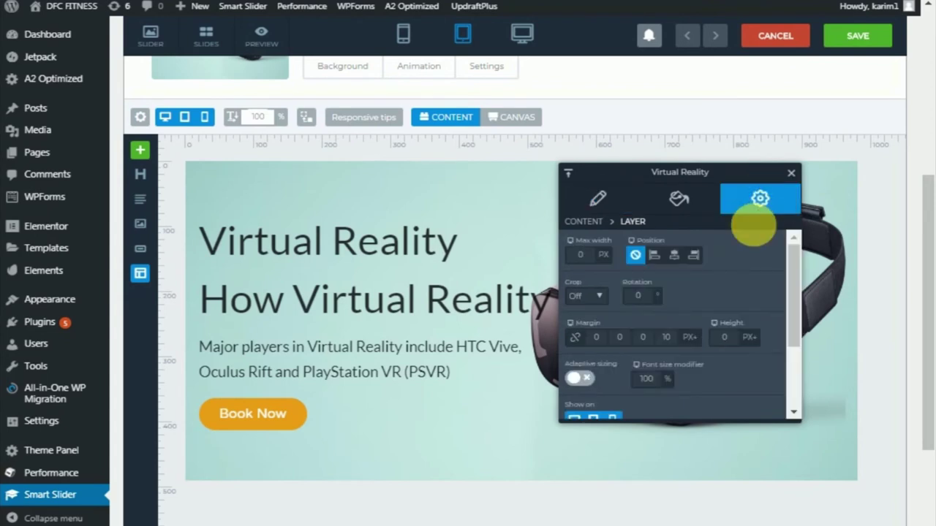
scroll(741, 355, down, 2)
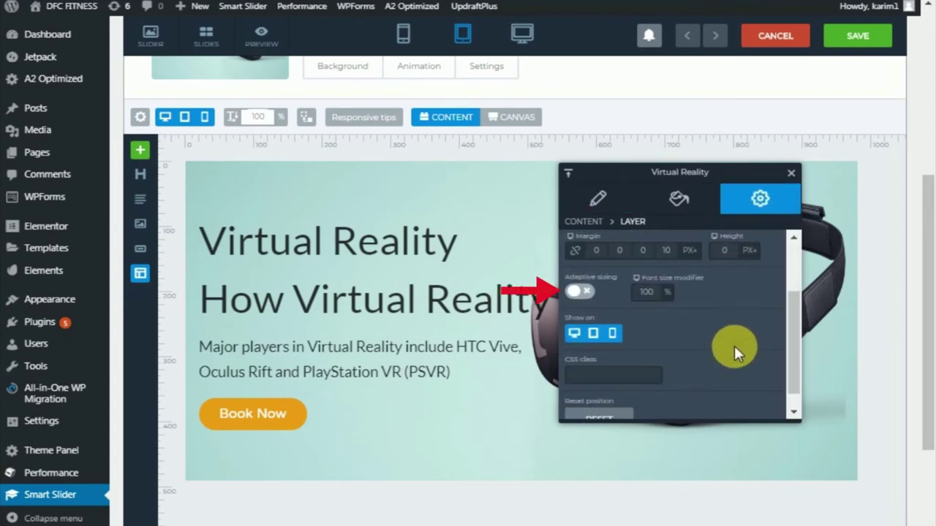
click(576, 293)
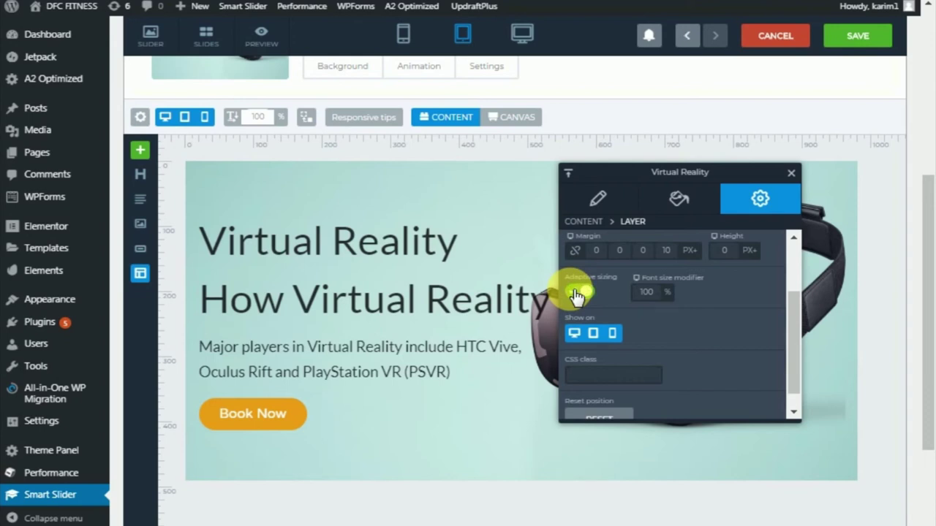
Set the Virtual Reality heading layer's tablet font size modifier to 80%
click(663, 293)
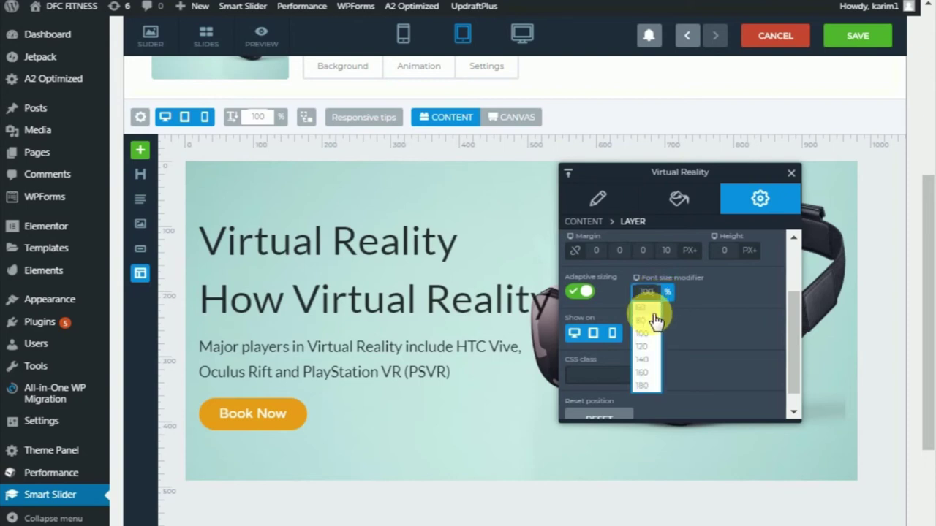
click(651, 308)
click(650, 296)
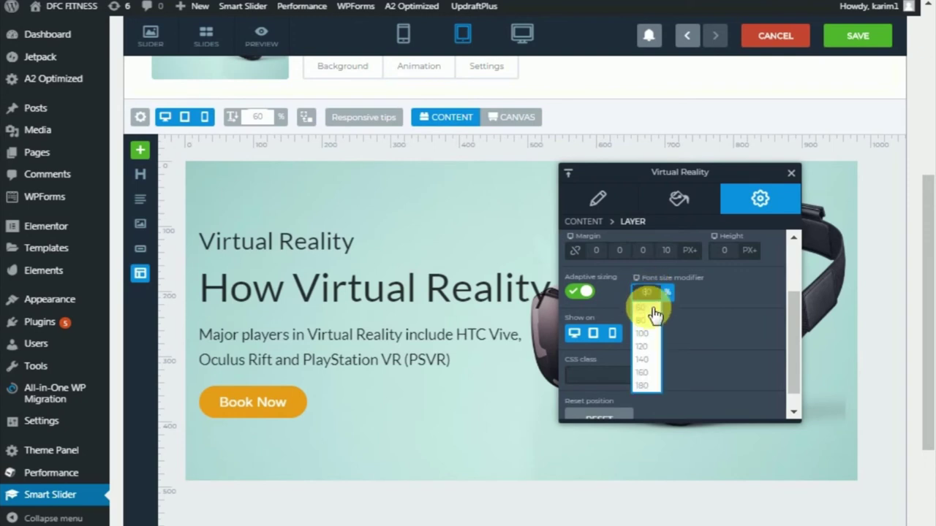
click(649, 316)
Turn on adaptive sizing for the How Virtual Reality heading layer and set its tablet font size modifier to 80%
click(476, 311)
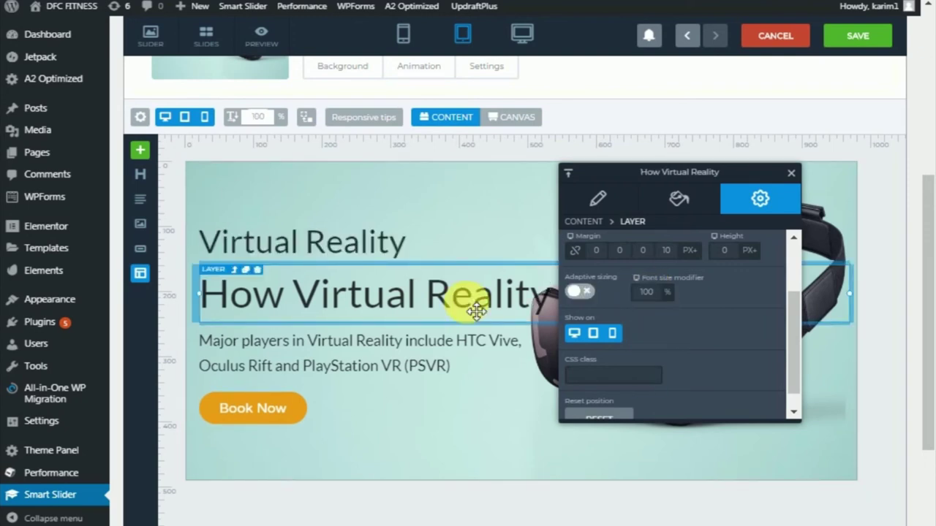
click(579, 291)
click(649, 292)
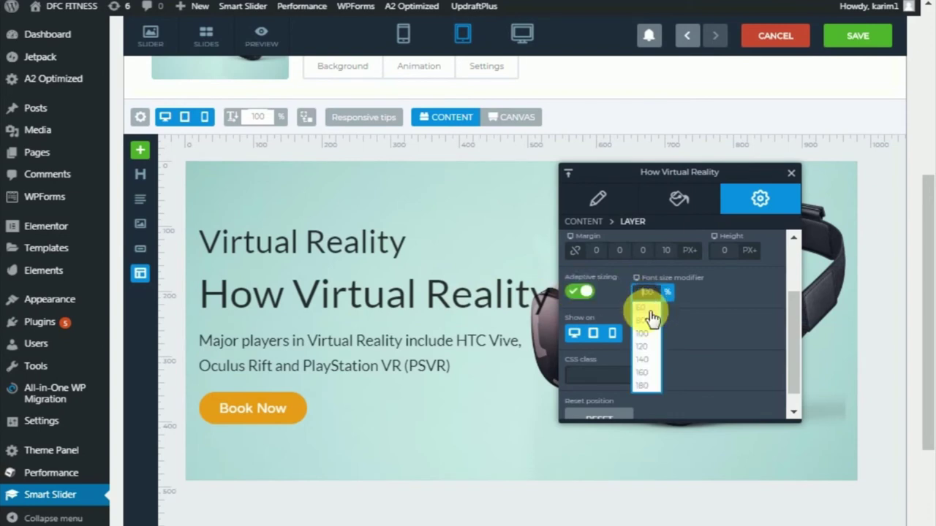
click(650, 321)
Turn on adaptive sizing for the Major players text layer and set its tablet font size modifier to 80%
click(501, 339)
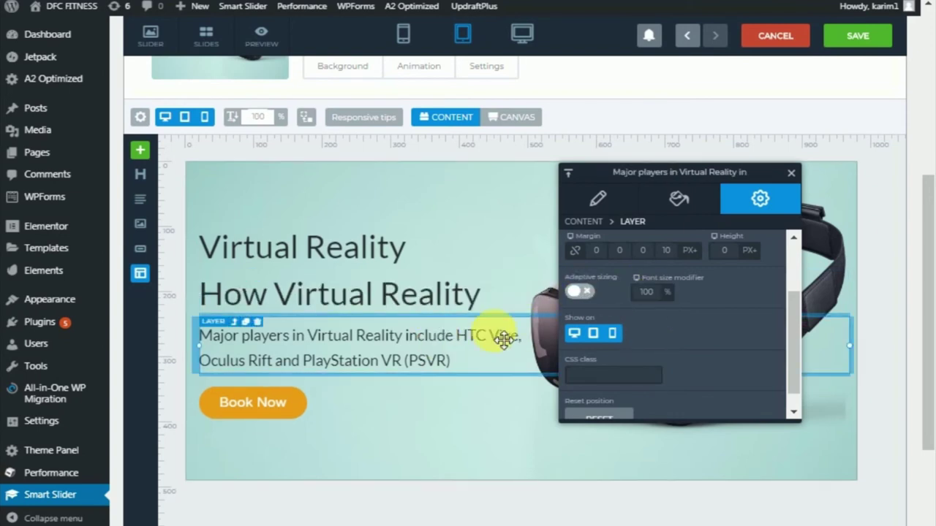
click(577, 292)
click(646, 292)
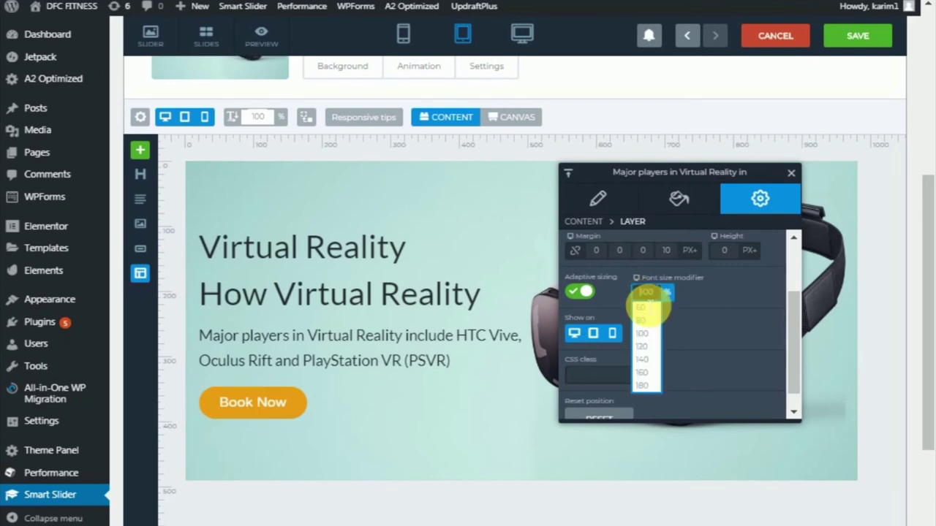
click(650, 321)
Give the Book Now button layer adaptive sizing with an 80% tablet font size modifier, and save the slide
click(312, 399)
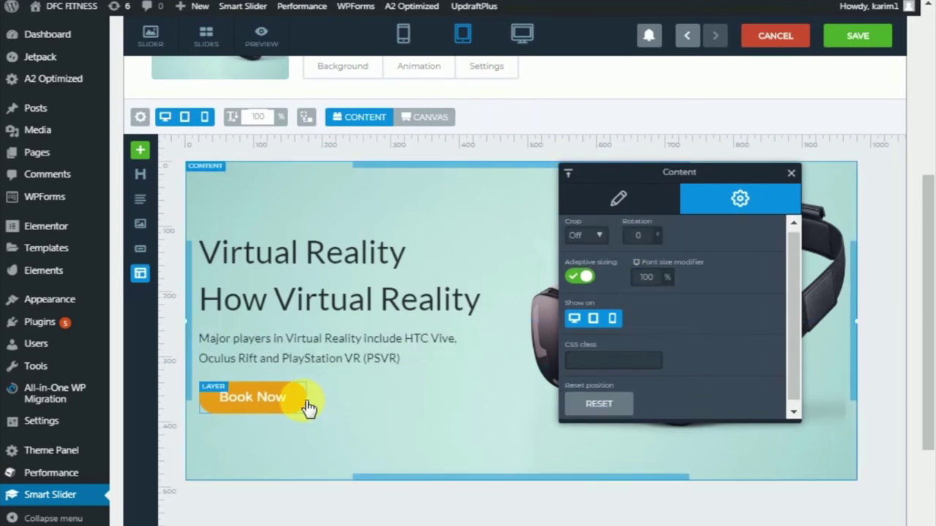
click(577, 291)
click(649, 293)
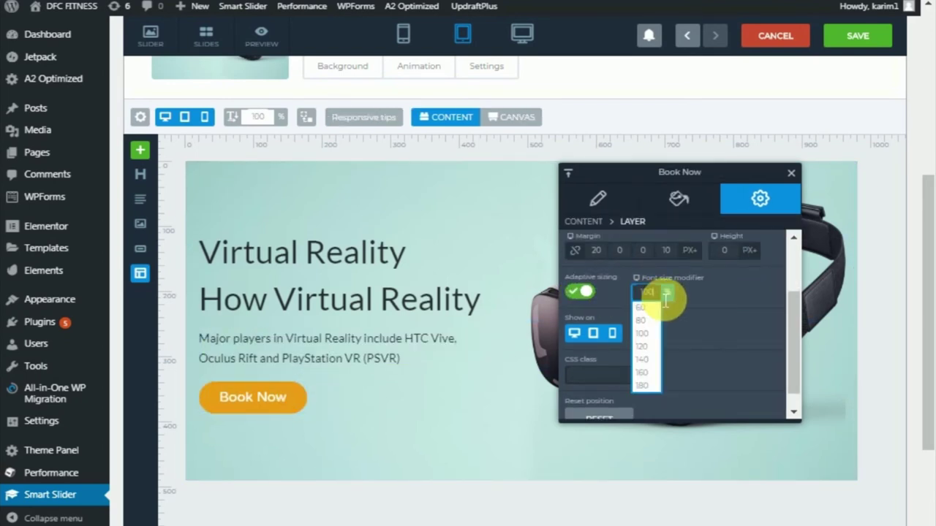
click(648, 321)
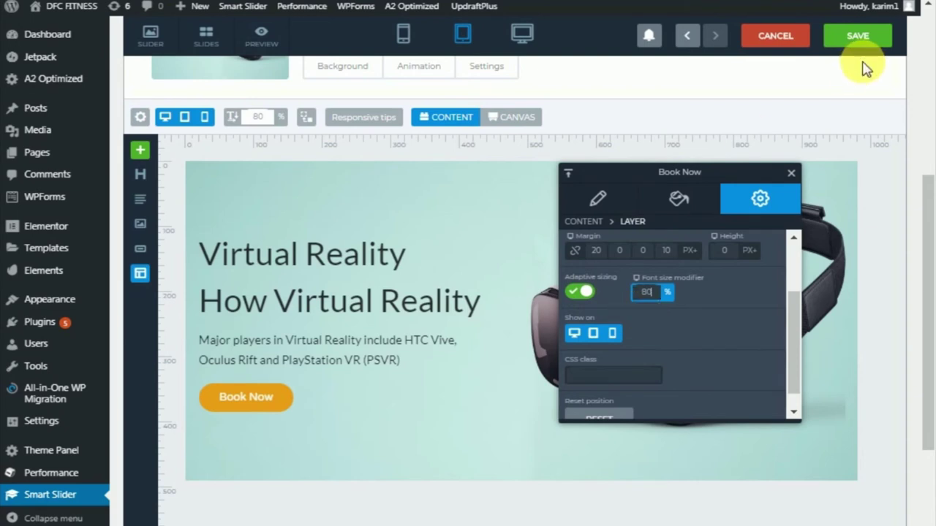
click(789, 110)
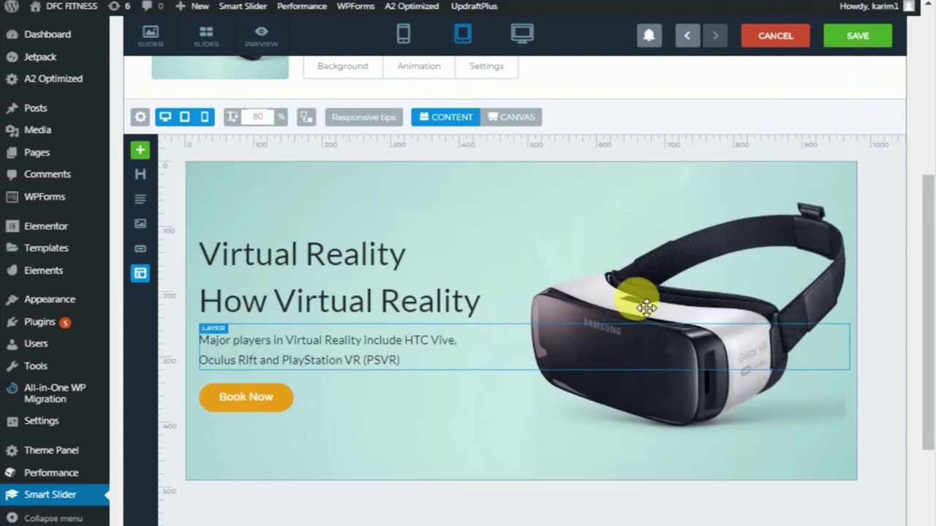
click(845, 38)
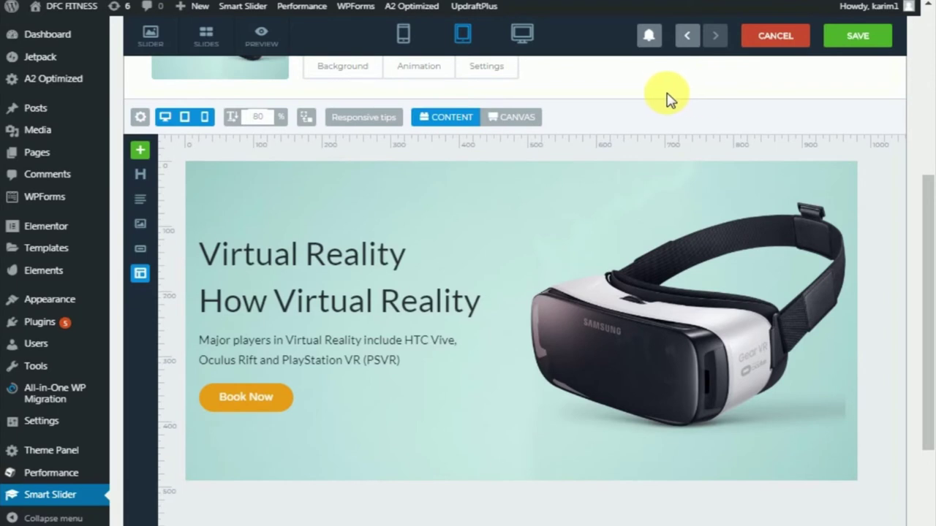
Switch to the mobile layout and set the Virtual Reality heading layer's font size modifier to 40%
click(406, 33)
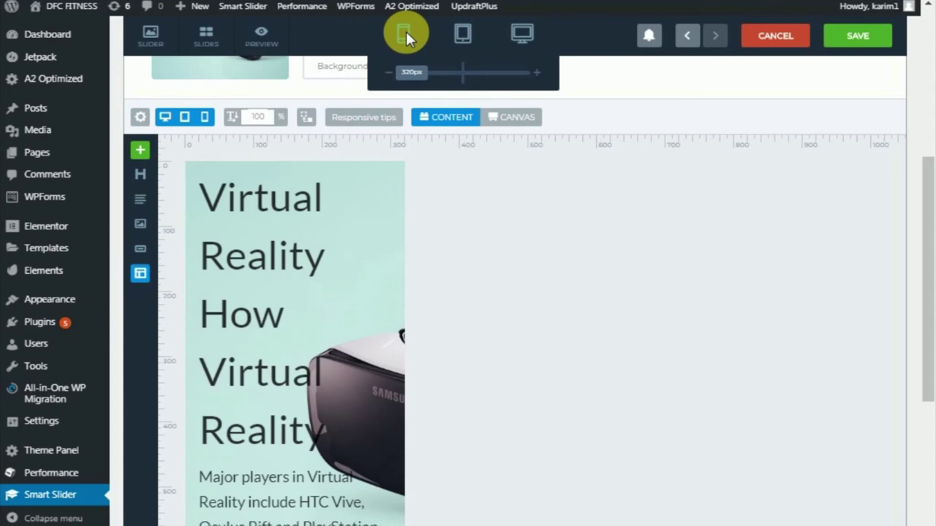
click(324, 241)
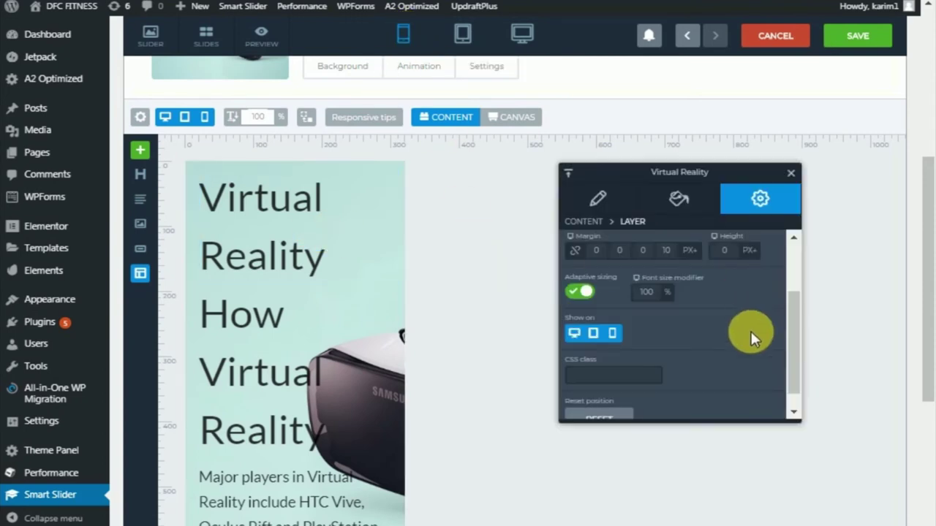
click(654, 292)
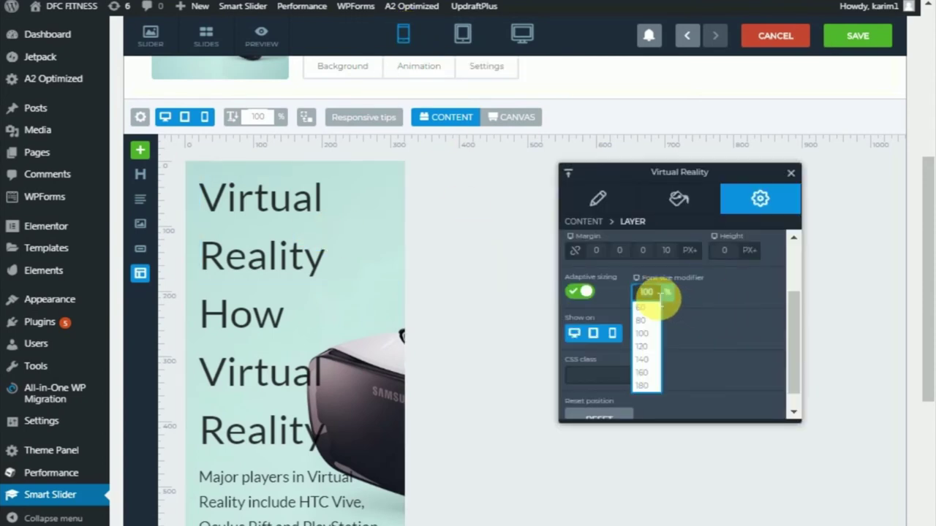
text(40)
key(Return)
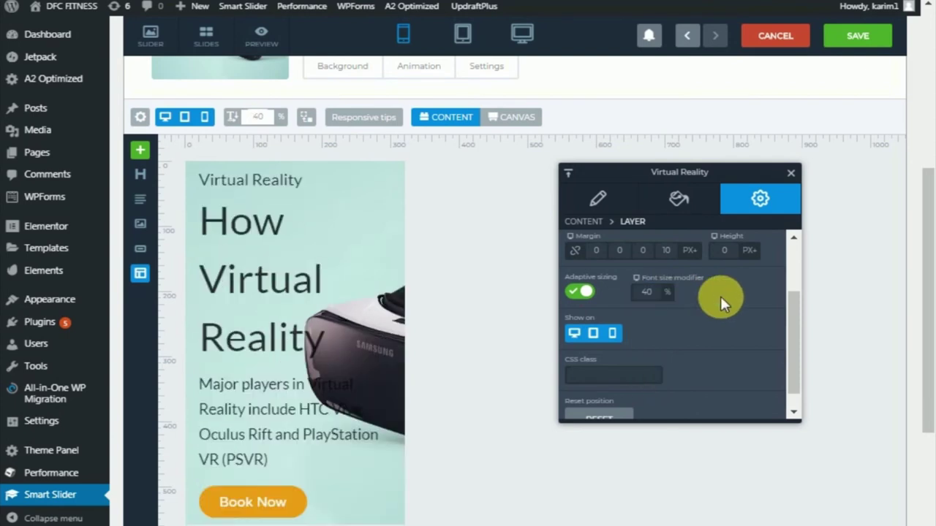
Set the How Virtual Reality heading layer's mobile font size modifier to 40%
click(214, 281)
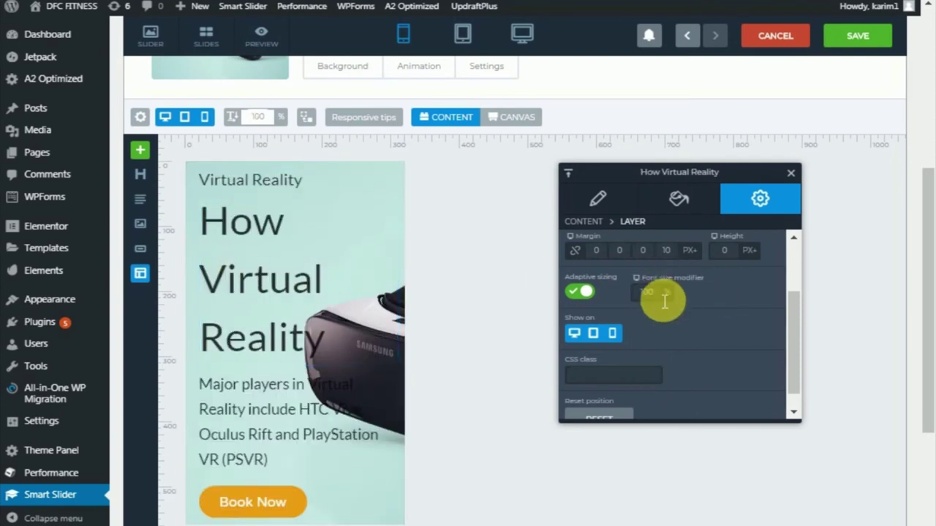
click(662, 294)
text(40)
key(Return)
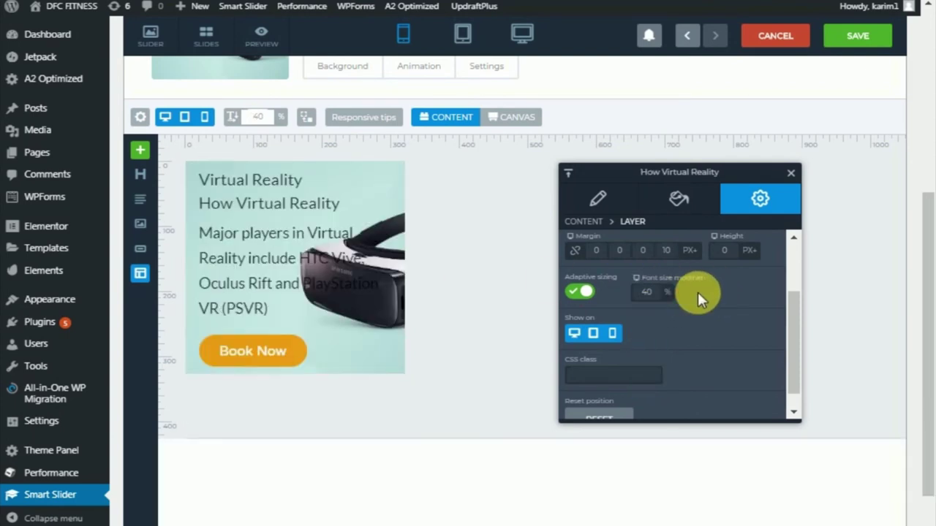
Reduce the Major players text layer's mobile font size modifier, trying 30% and settling on 40%
click(308, 286)
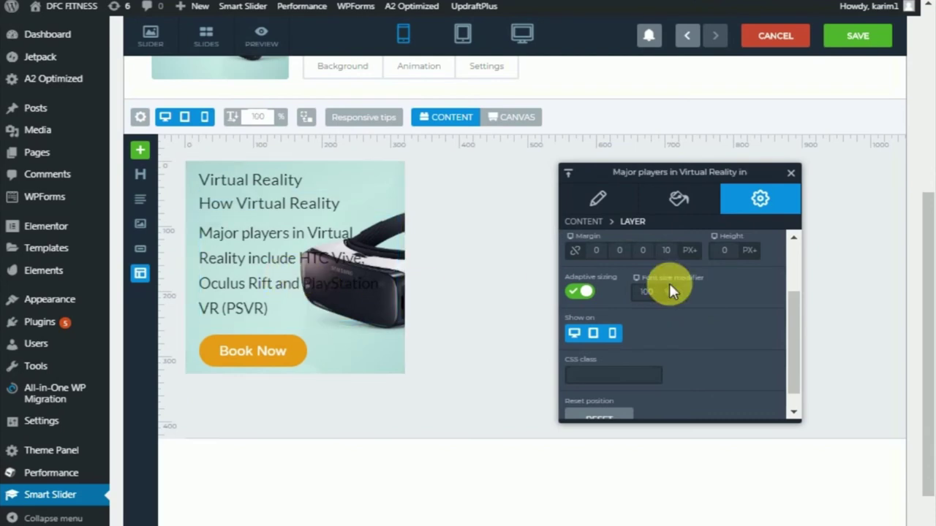
click(648, 296)
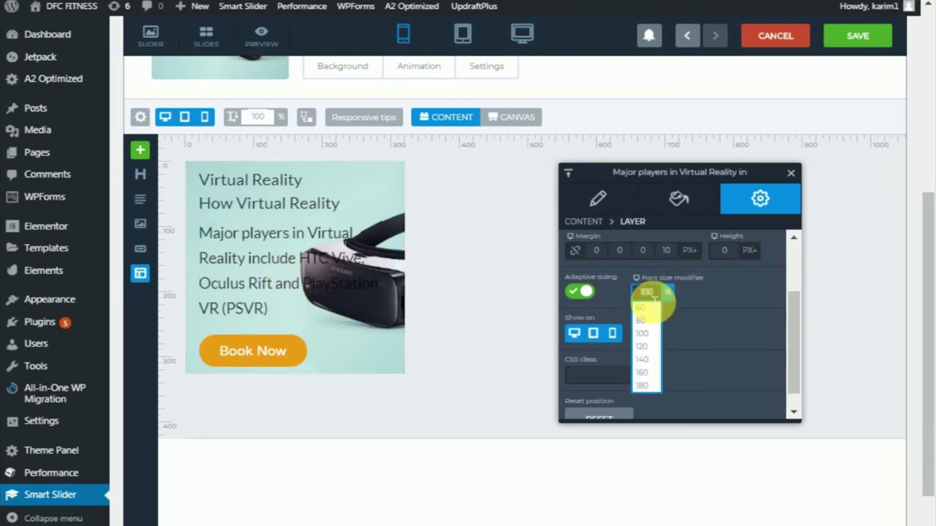
text(30)
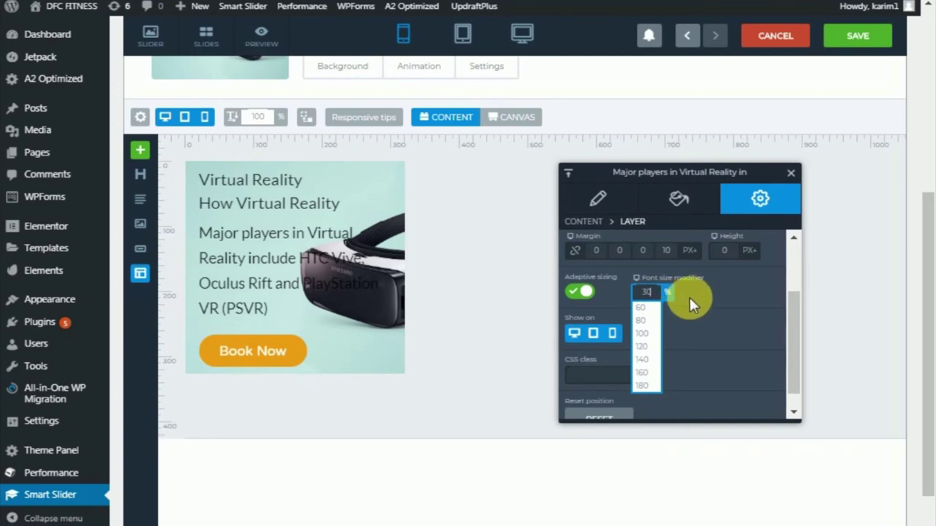
key(Return)
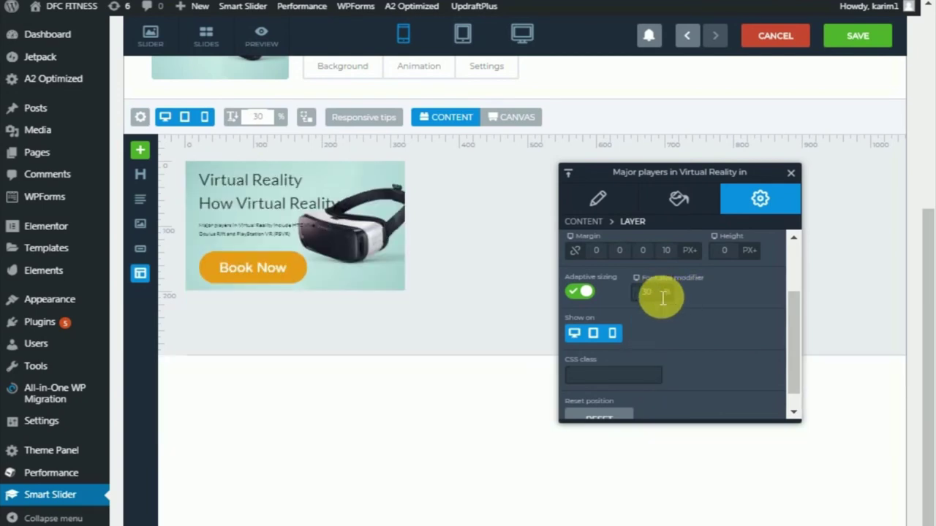
click(662, 294)
text(100)
key(Return)
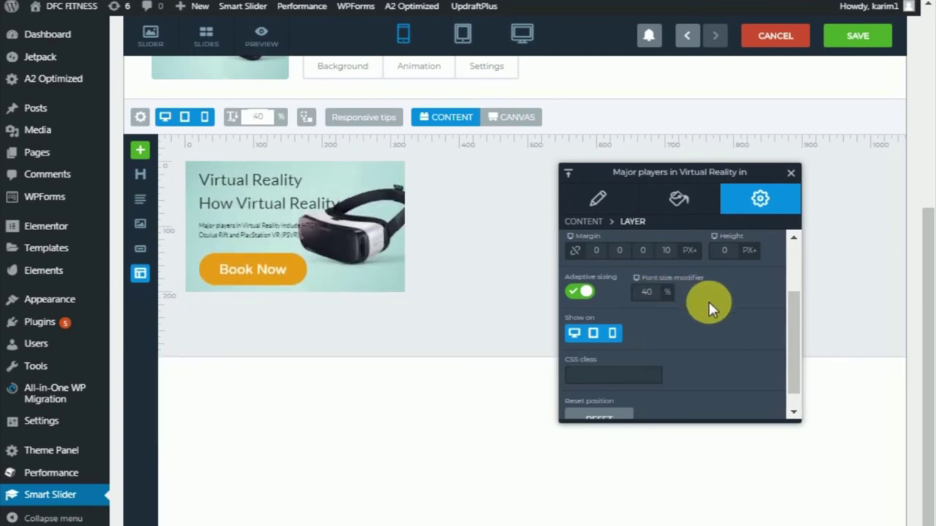
Reduce the Book Now button layer's mobile font size modifier, trying 60% and settling on 40%
click(275, 278)
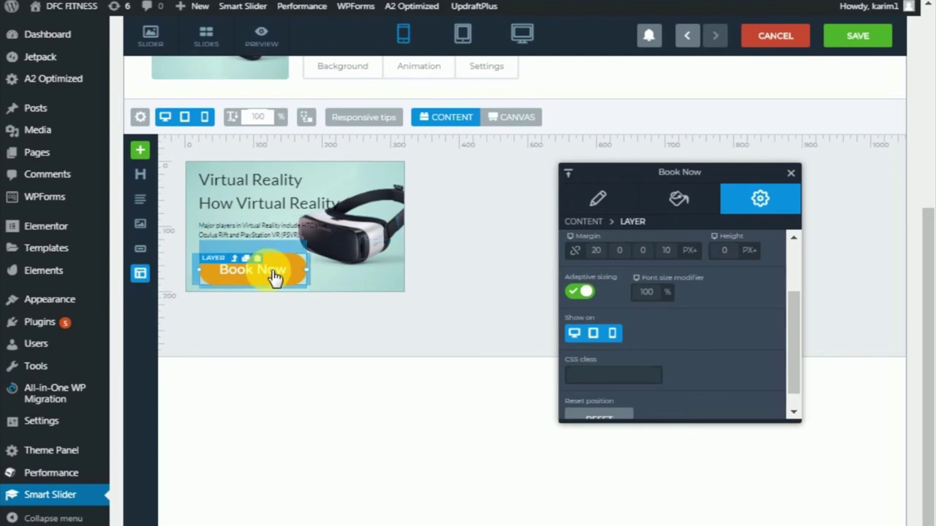
click(647, 293)
text(50)
key(Return)
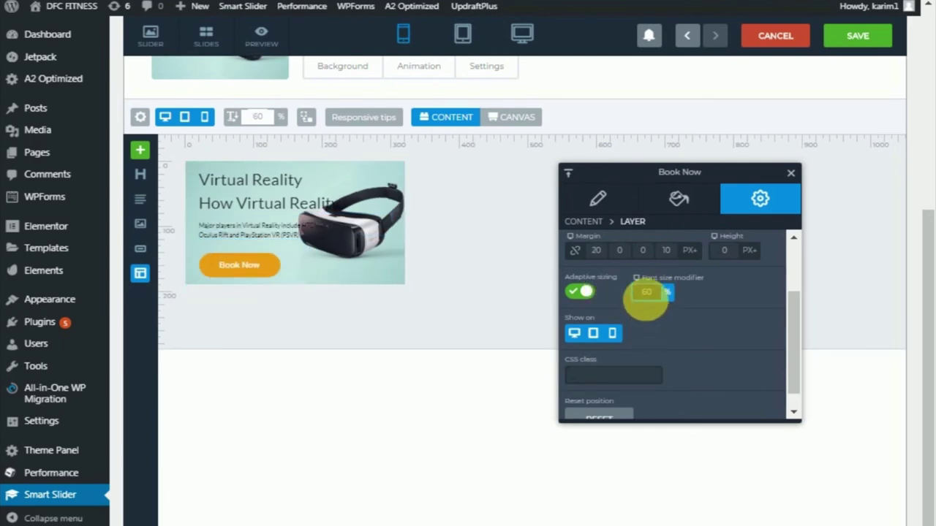
click(646, 294)
text(40)
key(Return)
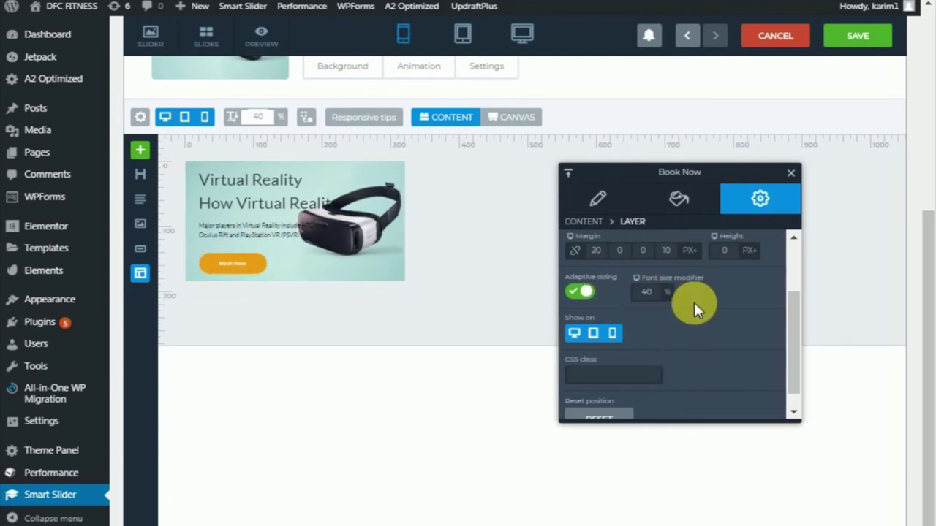
Set the Book Now button layer's top margin to 10 px in the mobile layout
scroll(603, 350, up, 2)
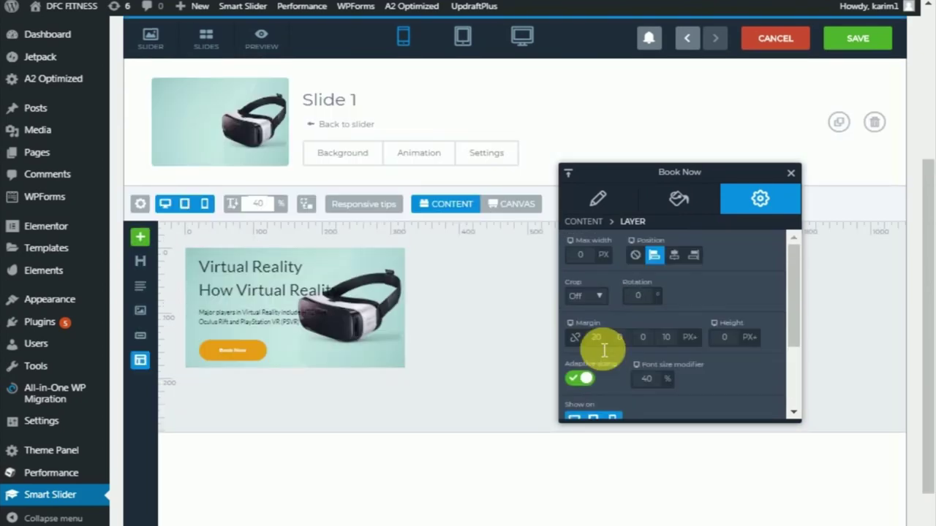
click(604, 351)
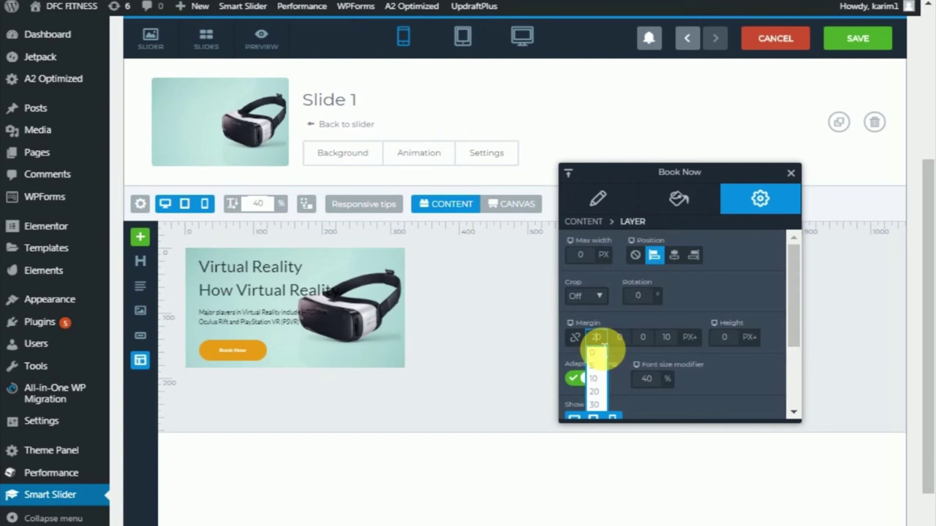
click(596, 379)
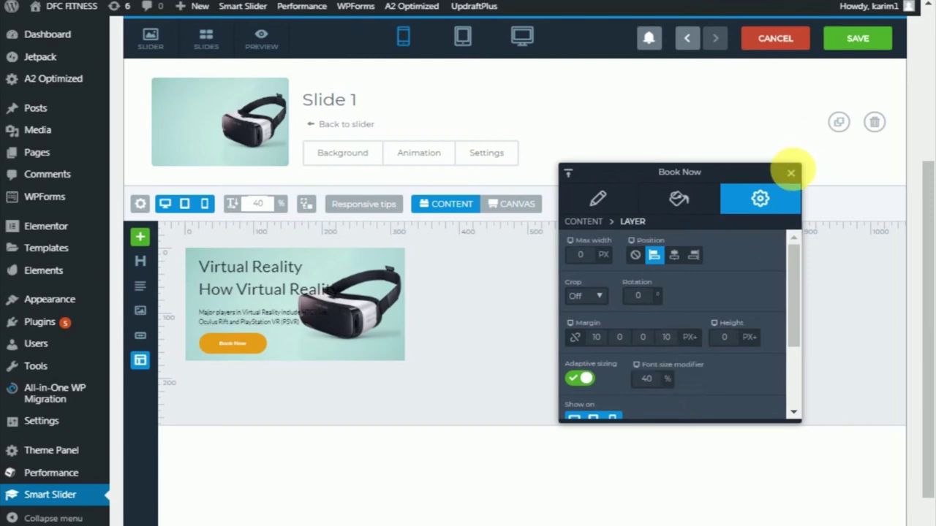
Close the Book Now layer settings, check the slide in the tablet and desktop layouts, and save it
click(790, 172)
click(464, 39)
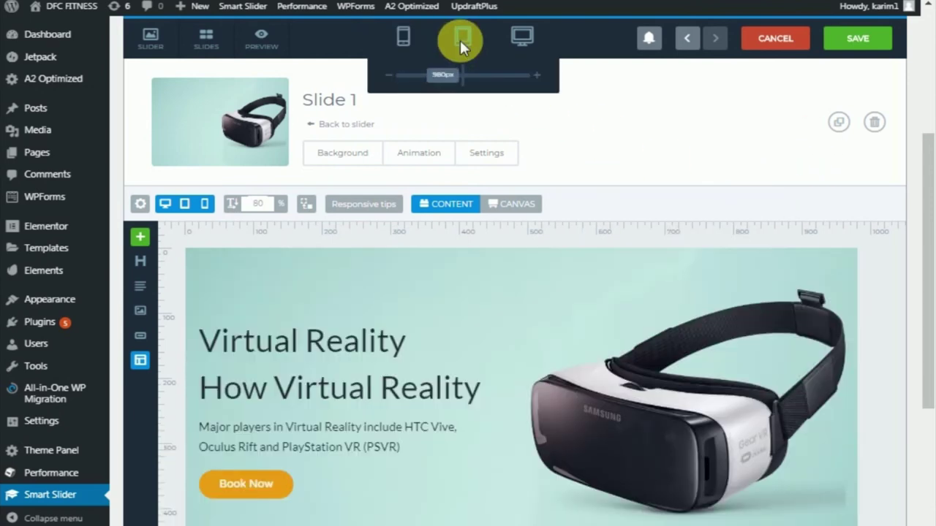
click(523, 38)
scroll(766, 367, down, 3)
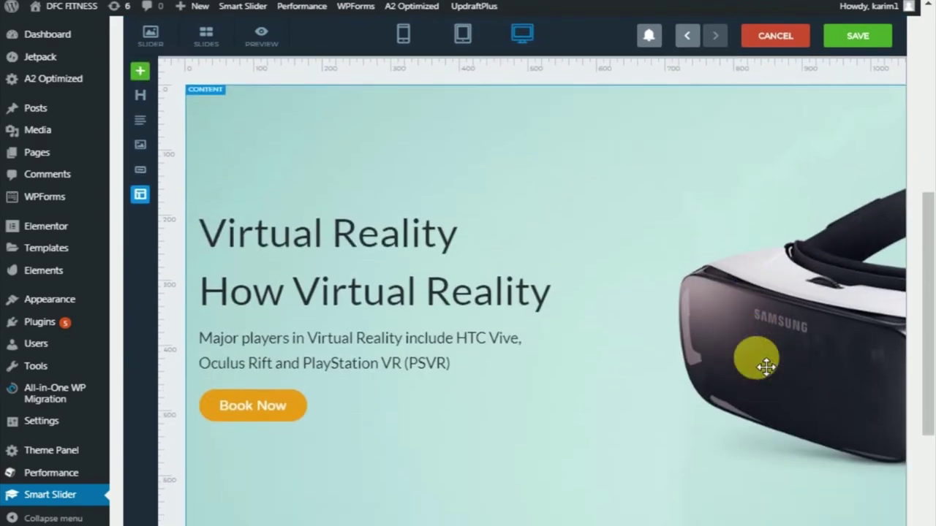
click(848, 44)
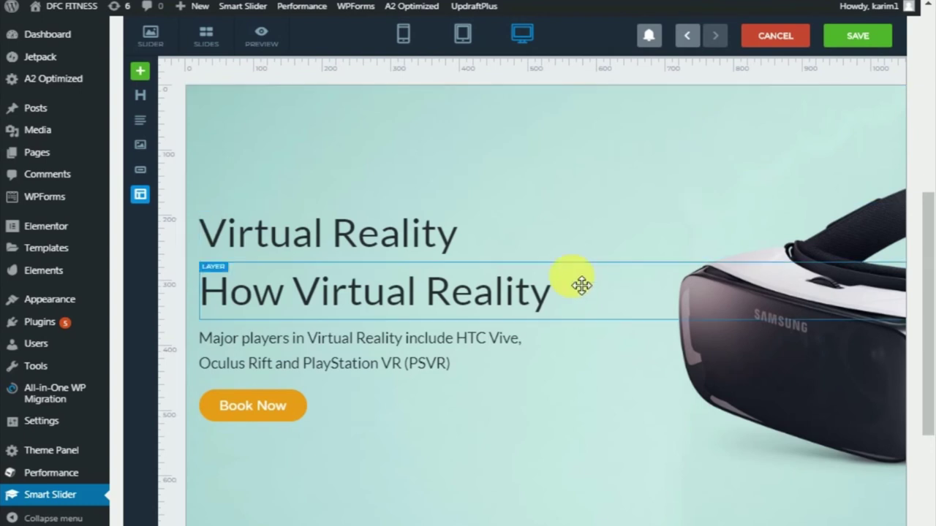
Preview the slide in the desktop, tablet and mobile views and close the preview
scroll(574, 343, up, 1)
scroll(570, 364, up, 1)
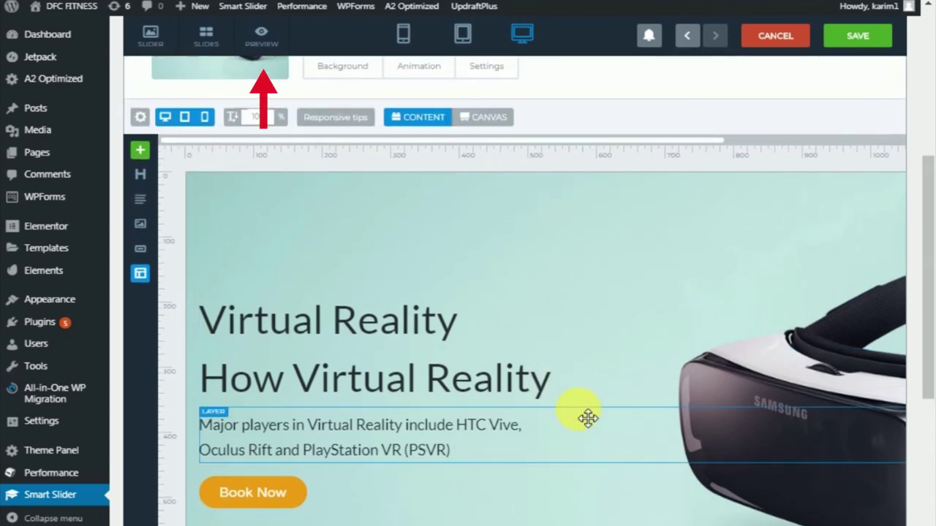
click(266, 41)
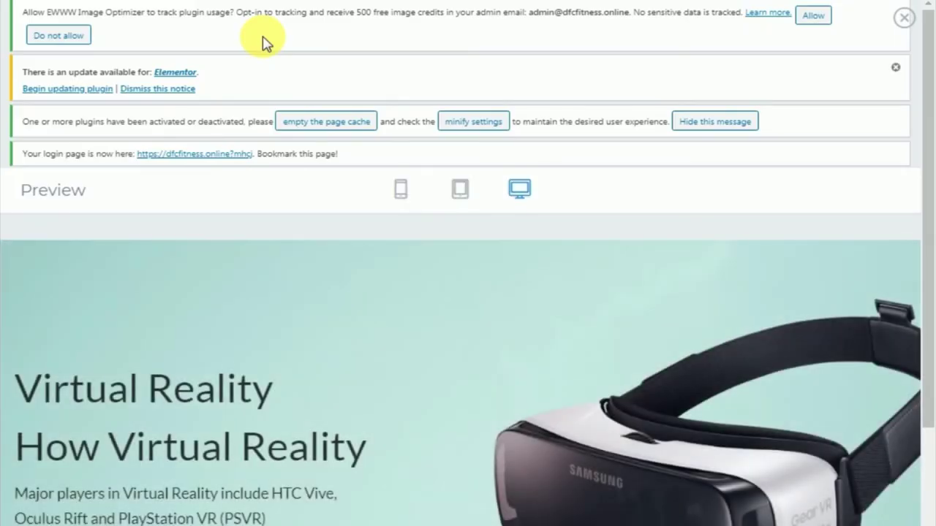
scroll(332, 183, down, 1)
scroll(332, 183, down, 1)
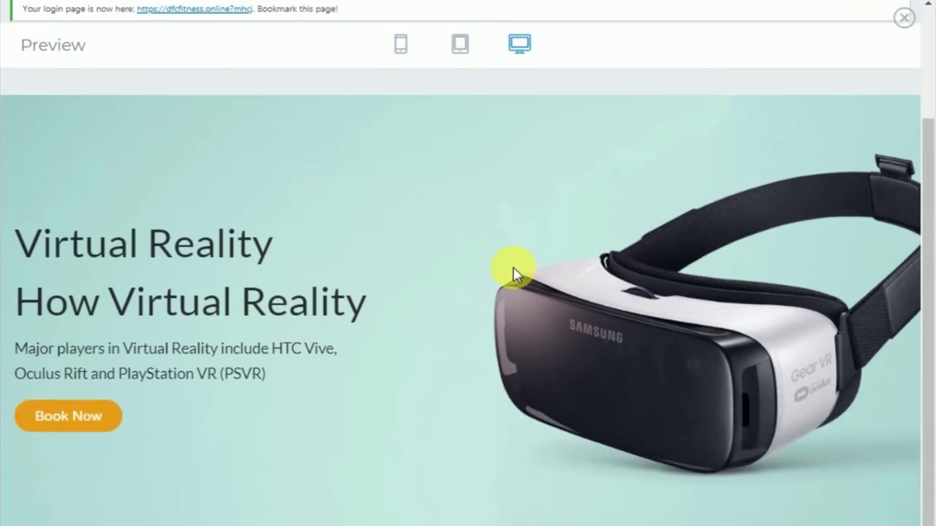
mouse_move(461, 49)
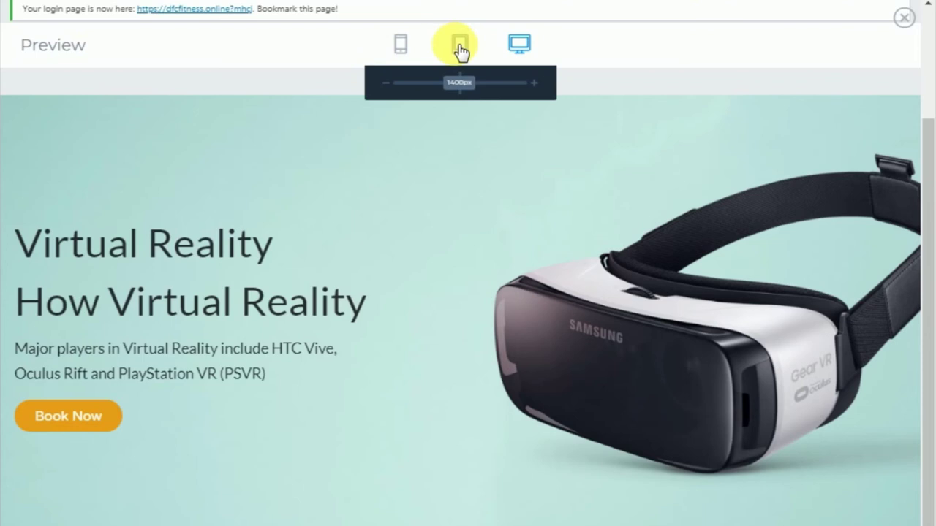
click(459, 48)
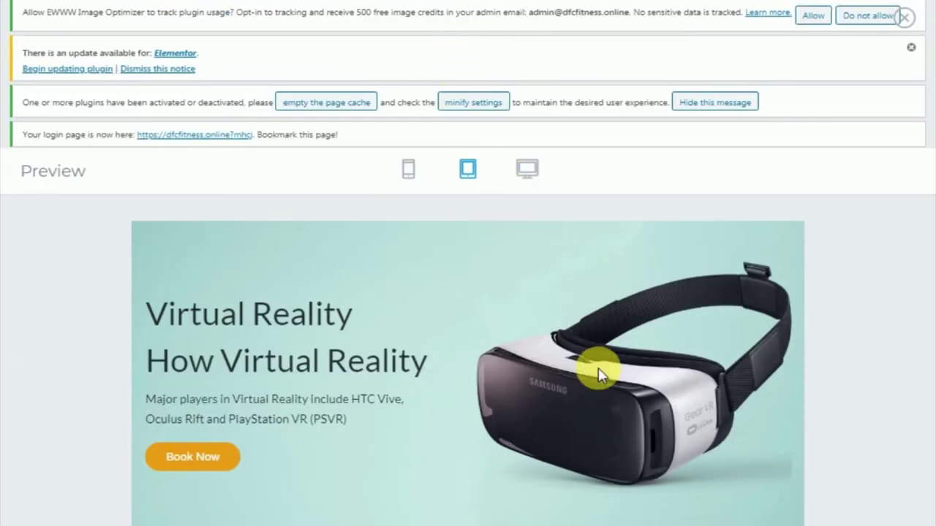
click(408, 175)
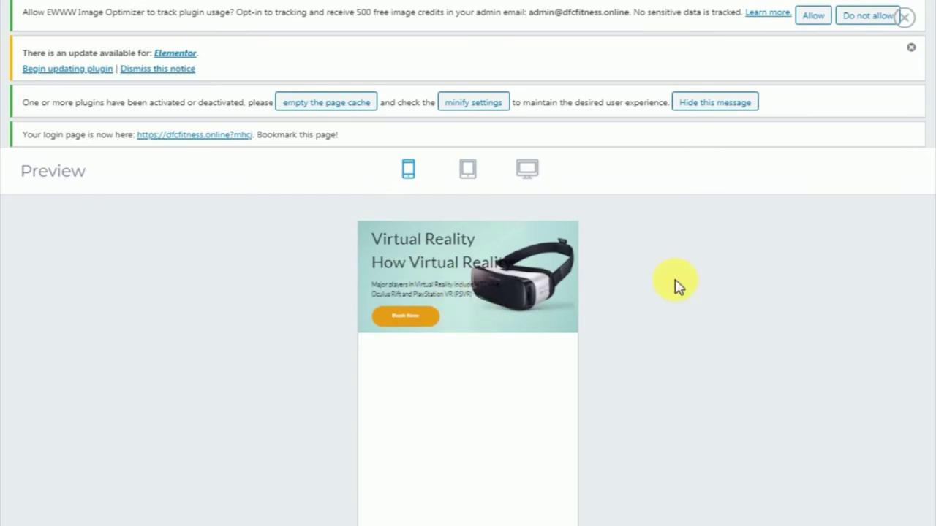
click(908, 18)
Return to Slider1's slide overview and duplicate Slide 1
scroll(706, 299, up, 5)
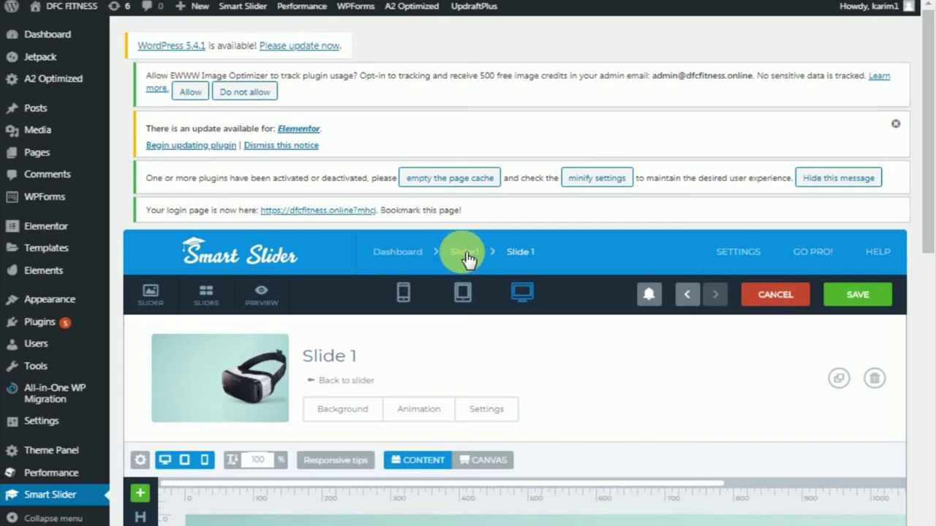
click(465, 253)
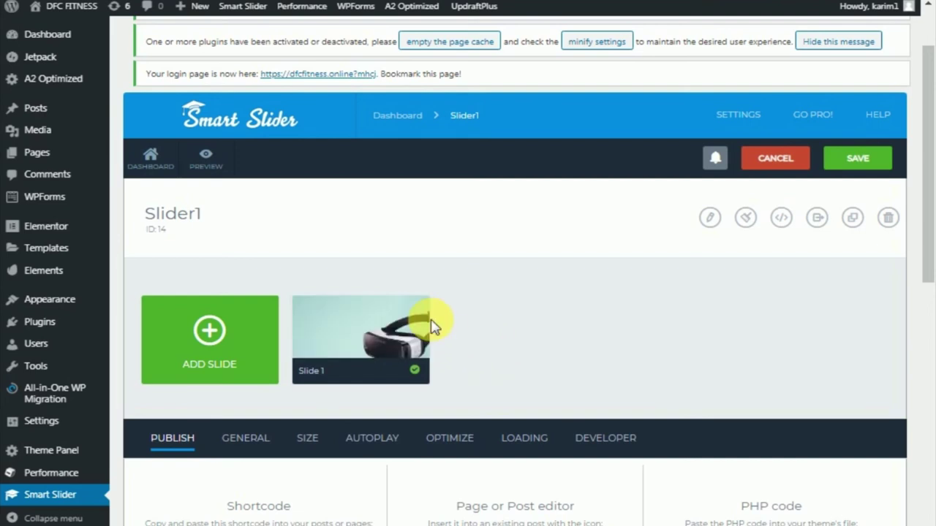
mouse_move(414, 351)
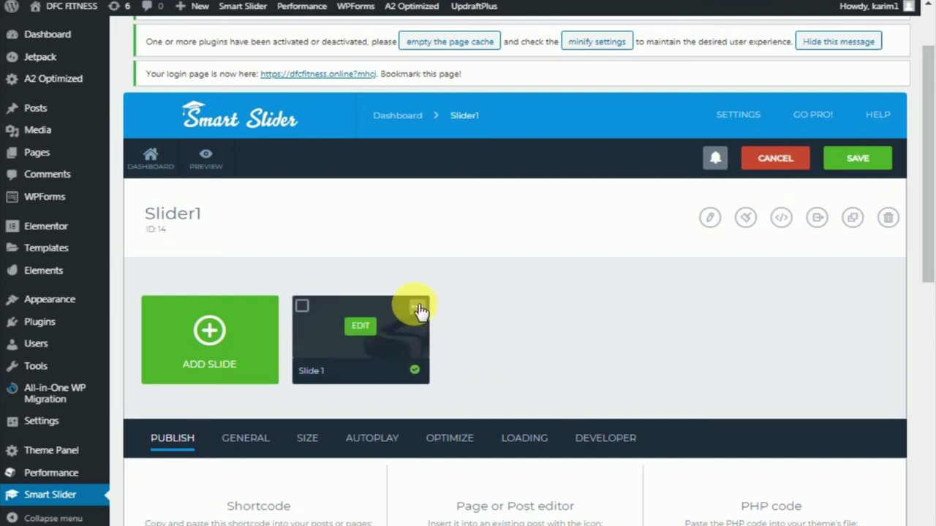
click(418, 307)
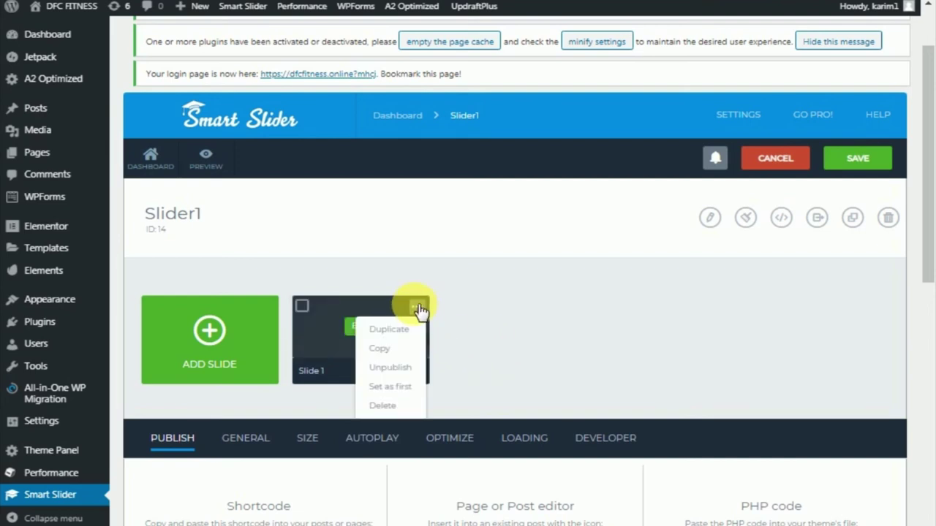
click(392, 329)
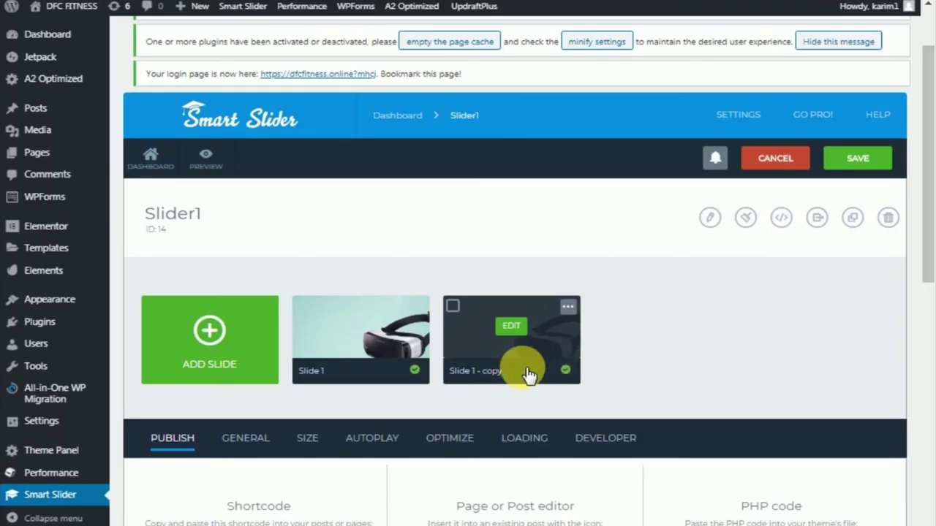
Edit Slide 1 - copy and replace its background image with the orange picture of a person in a blue shirt wearing a VR headset
click(509, 330)
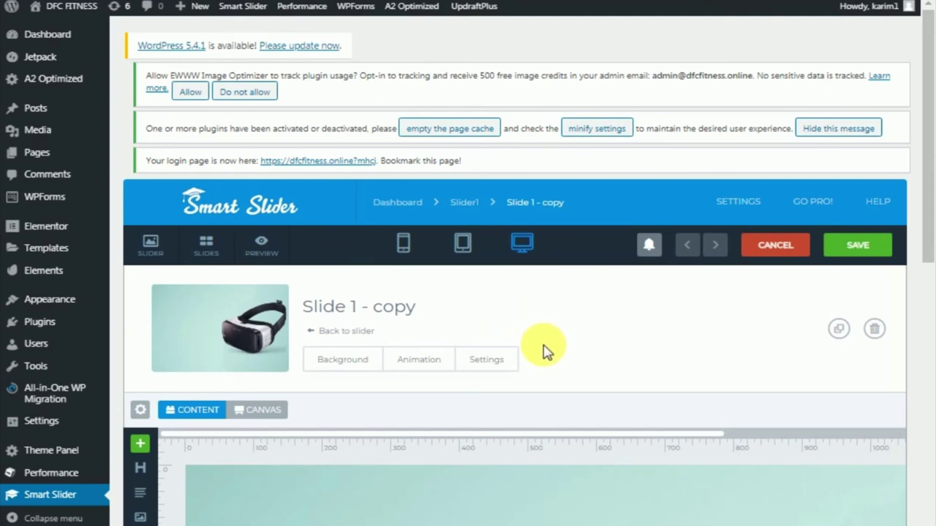
scroll(545, 350, down, 3)
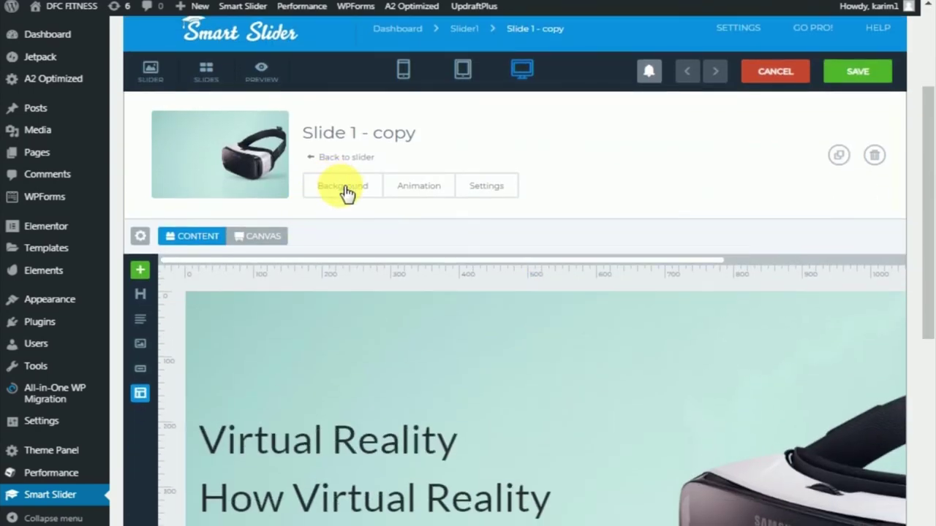
click(344, 188)
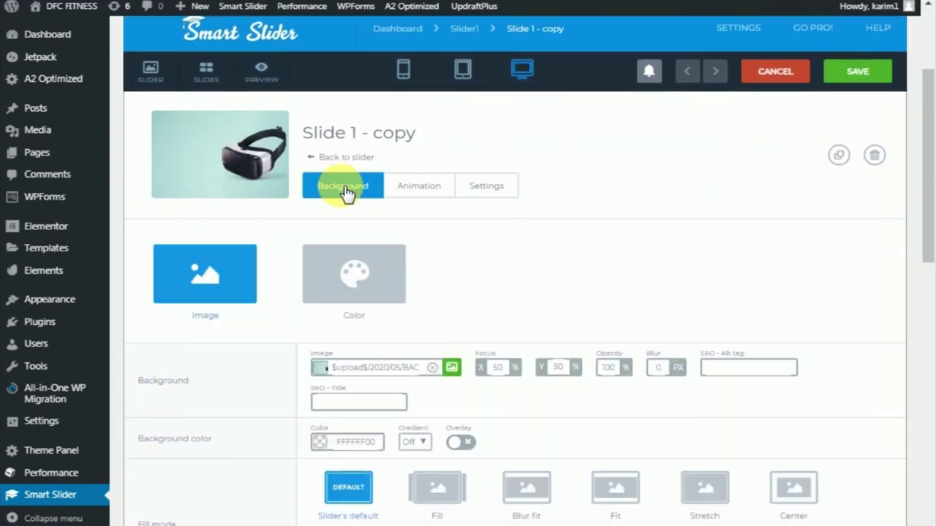
click(432, 367)
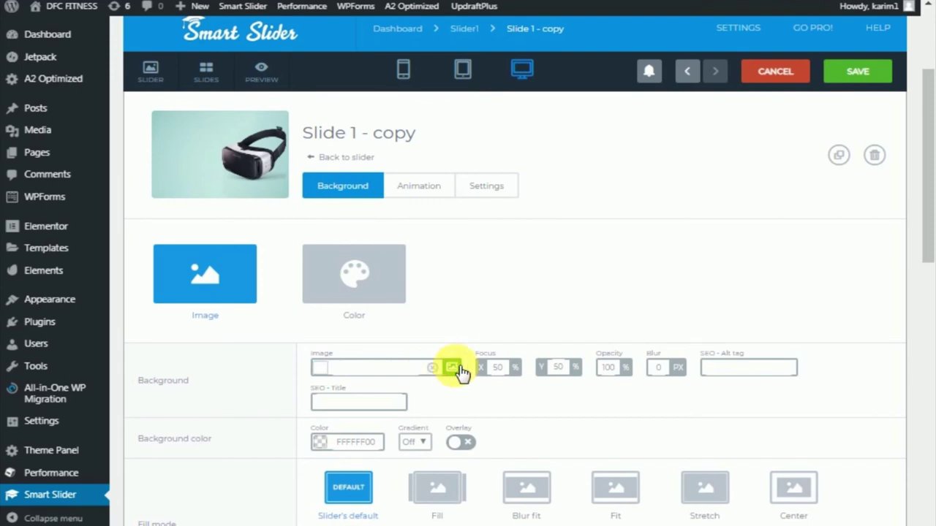
click(452, 367)
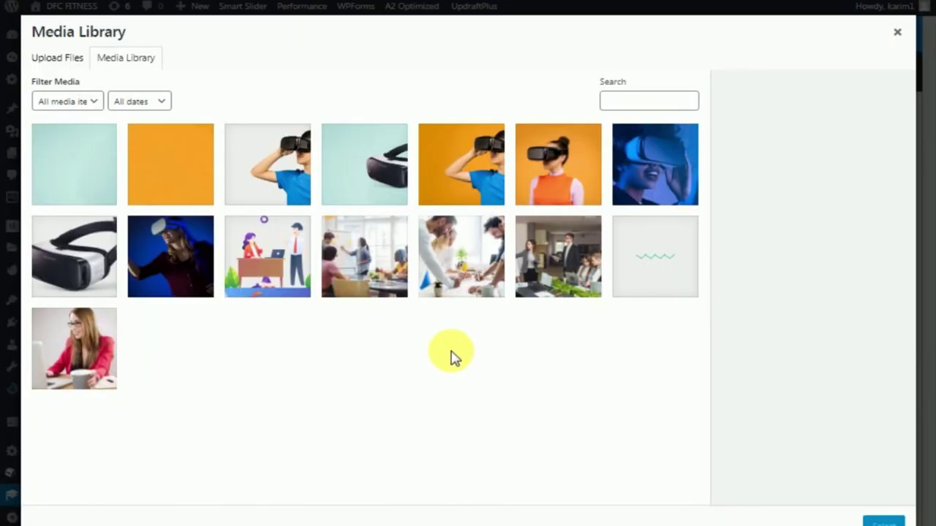
click(473, 167)
click(885, 521)
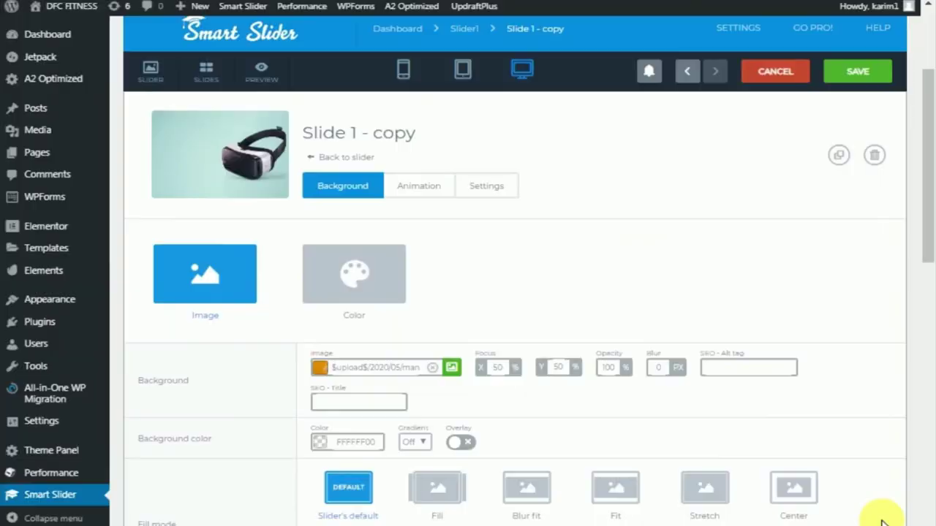
Set the Virtual Reality heading's font color to white (FFFFFFFF) on the duplicated slide
scroll(783, 334, down, 5)
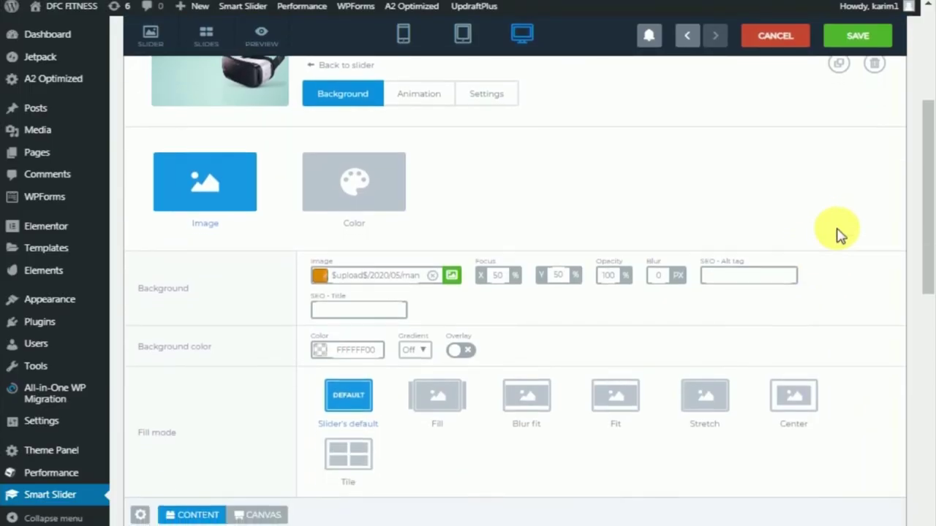
scroll(836, 237, down, 3)
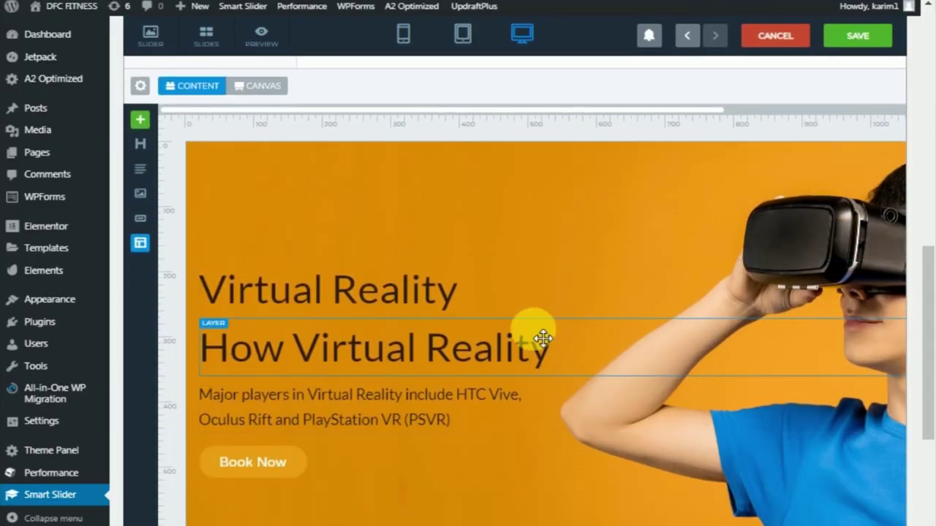
click(349, 303)
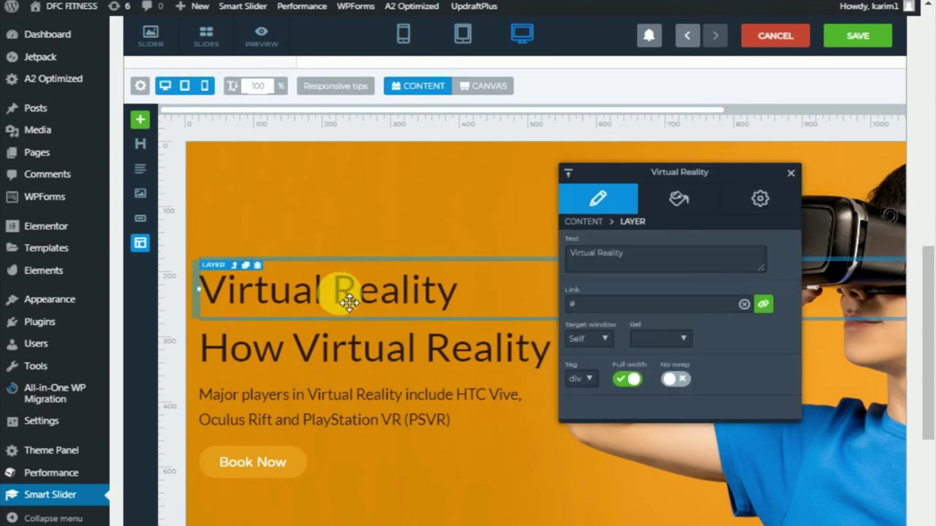
click(679, 201)
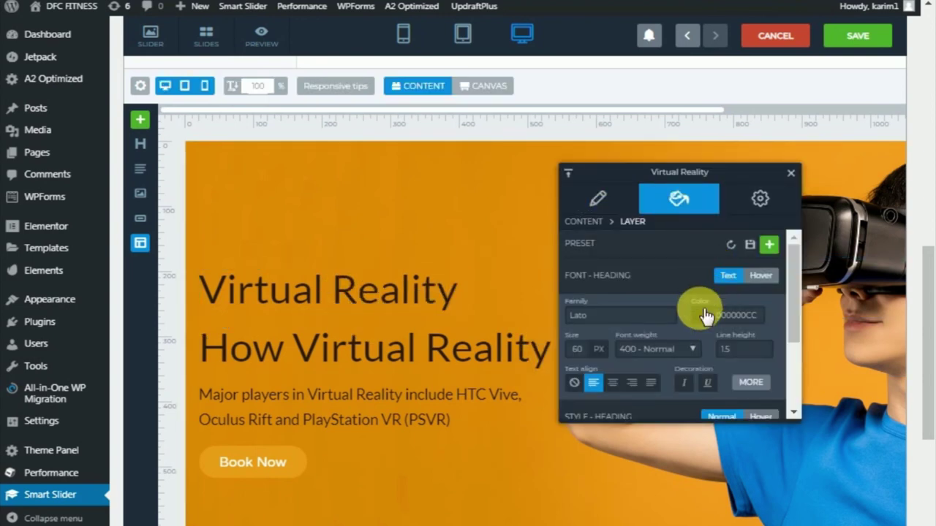
click(706, 314)
click(748, 350)
Set the font color of the How Virtual Reality heading and the Major players text to white
click(497, 358)
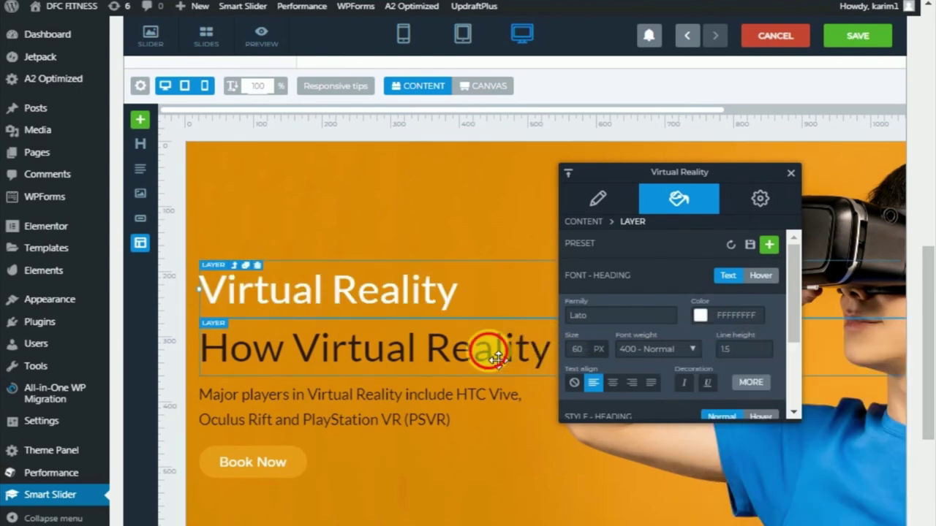
click(698, 315)
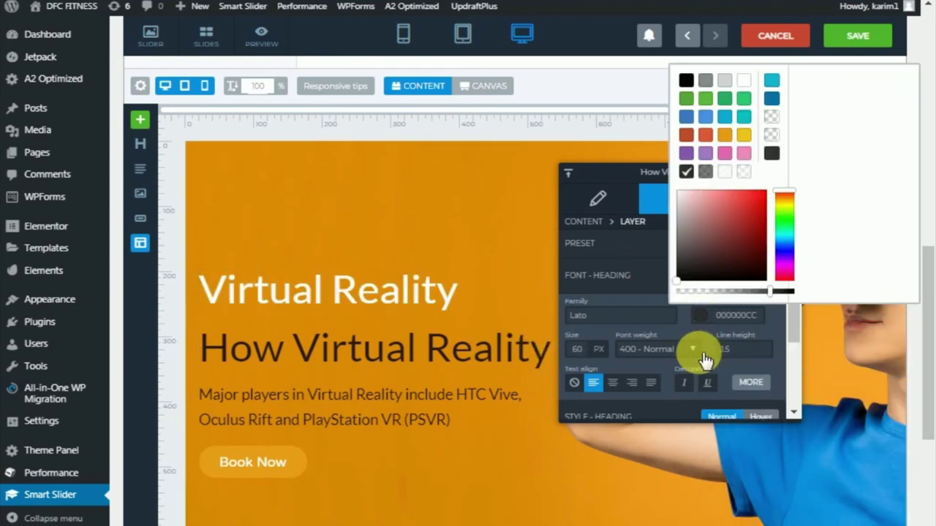
click(743, 84)
click(397, 407)
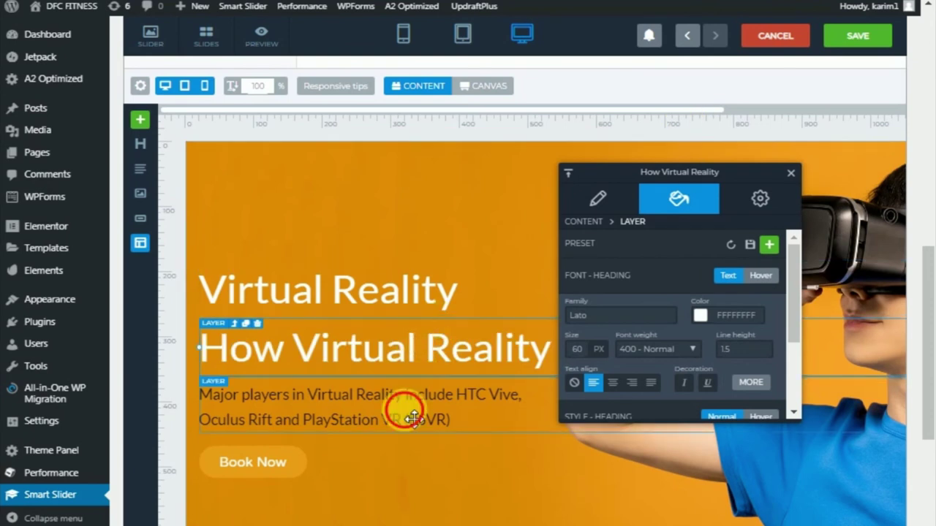
click(689, 315)
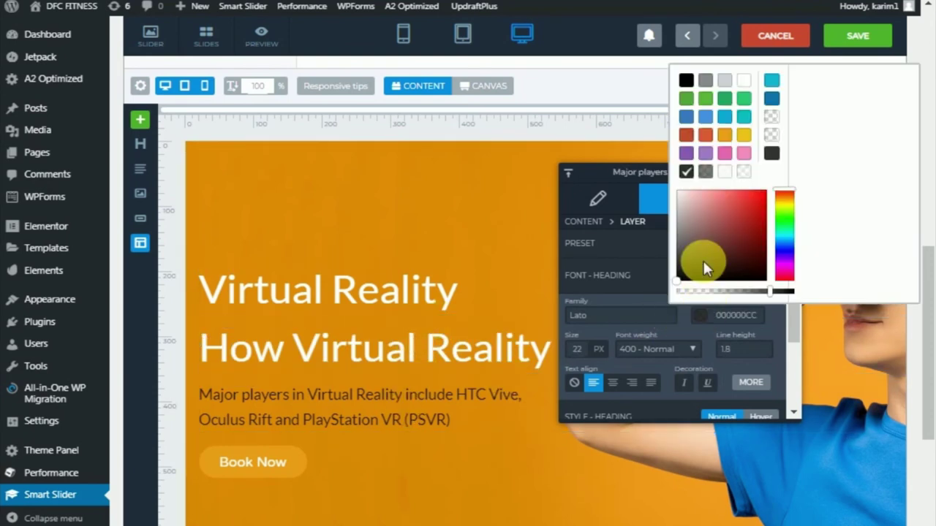
click(743, 80)
Set the Book Now button's normal background color to blue (4594E1FF)
click(305, 470)
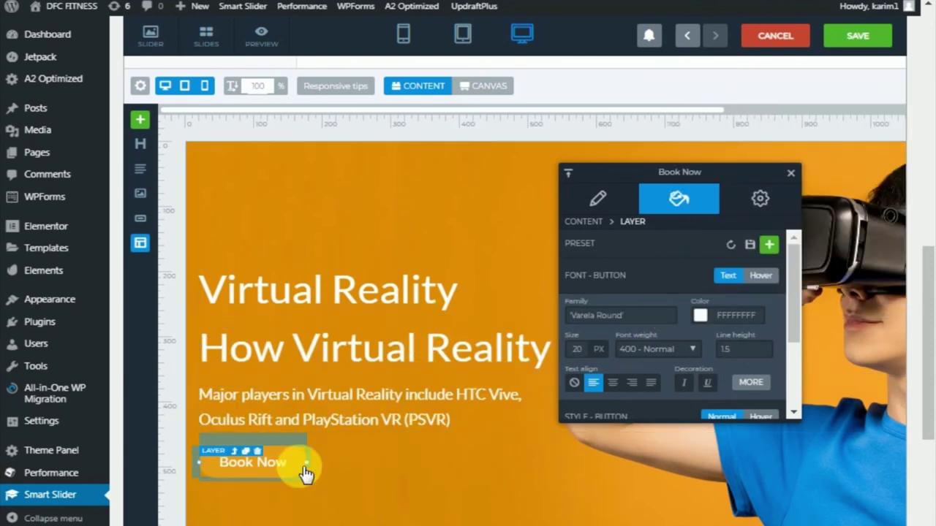
scroll(700, 363, down, 2)
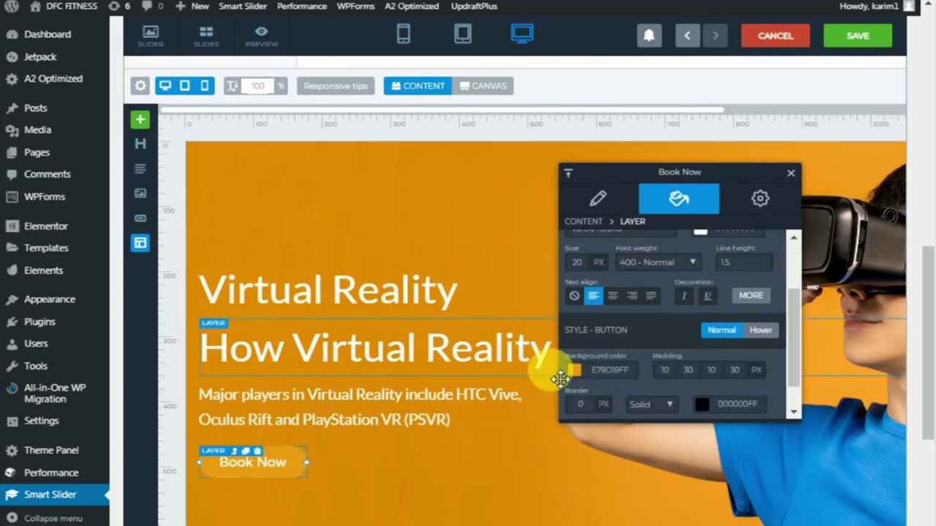
click(574, 370)
click(604, 435)
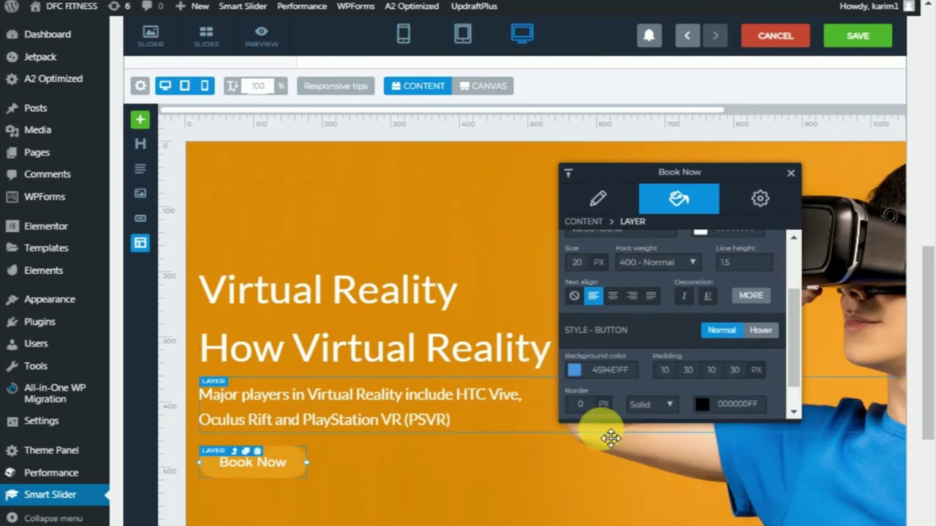
scroll(674, 407, down, 2)
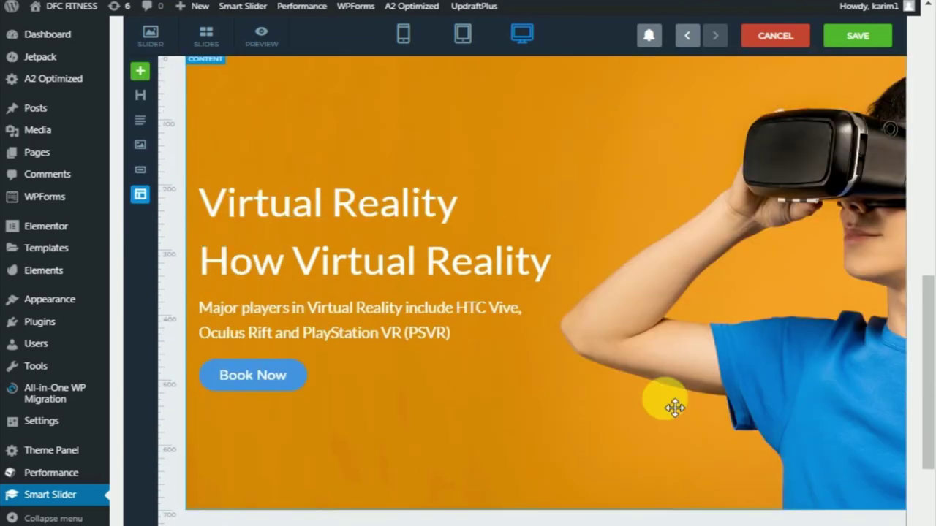
Save the changes to Slide 1 - copy and go back to the start of its edit page
scroll(674, 407, up, 2)
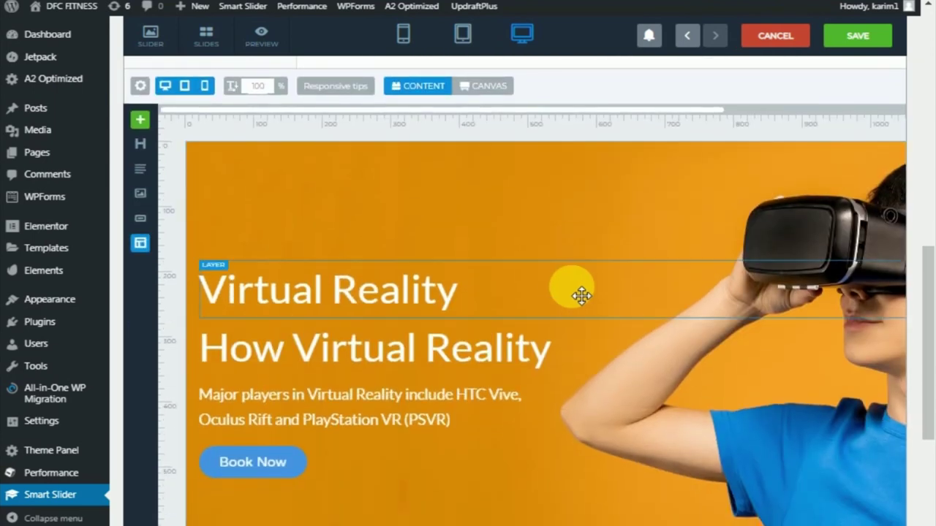
click(859, 34)
click(679, 123)
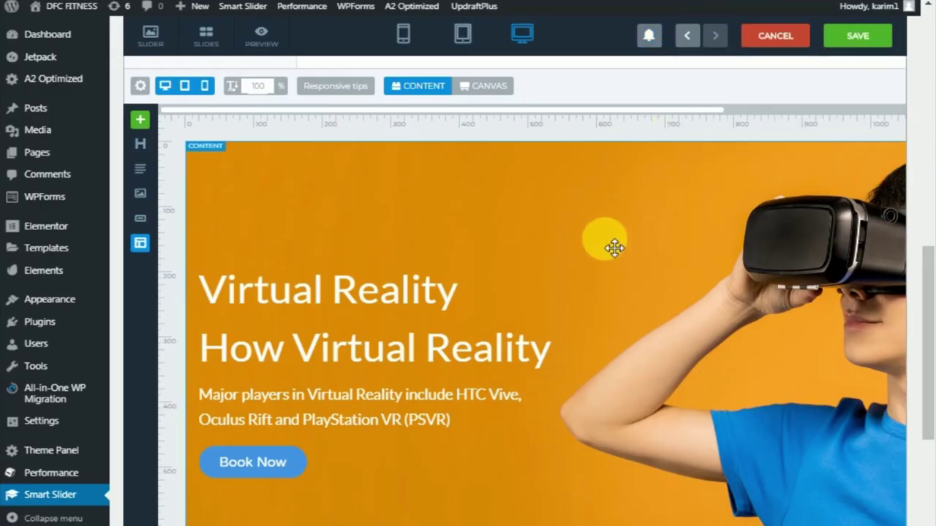
click(612, 244)
scroll(588, 241, up, 6)
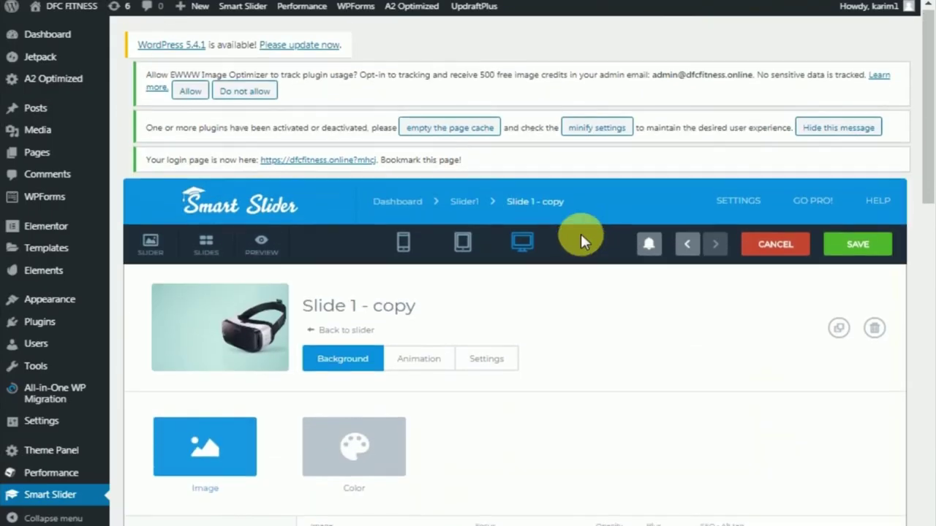
Return to the Slider1 overview and select its publishing shortcode
click(463, 203)
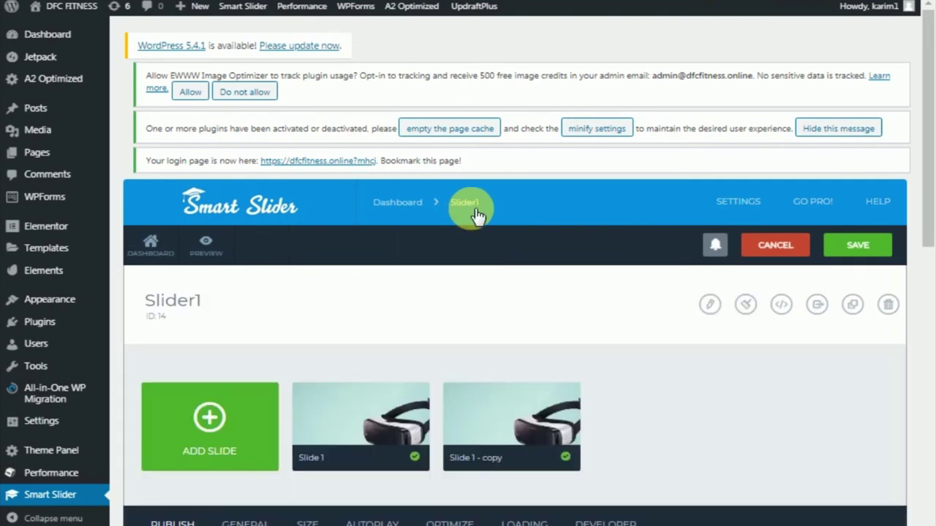
scroll(660, 350, down, 2)
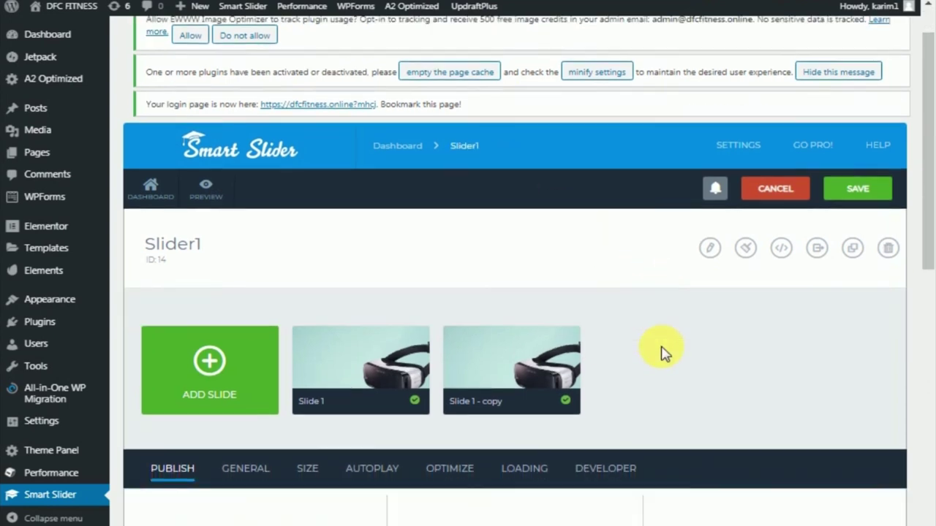
scroll(670, 353, down, 4)
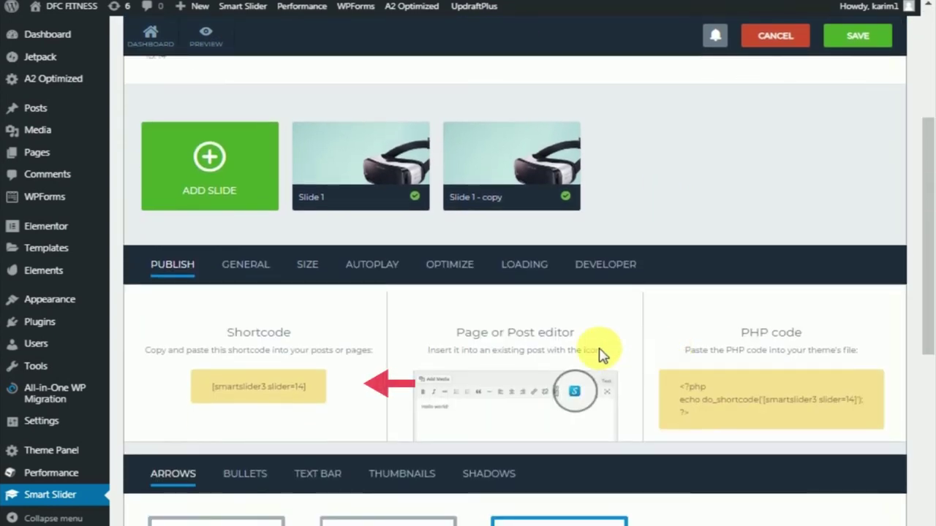
click(247, 387)
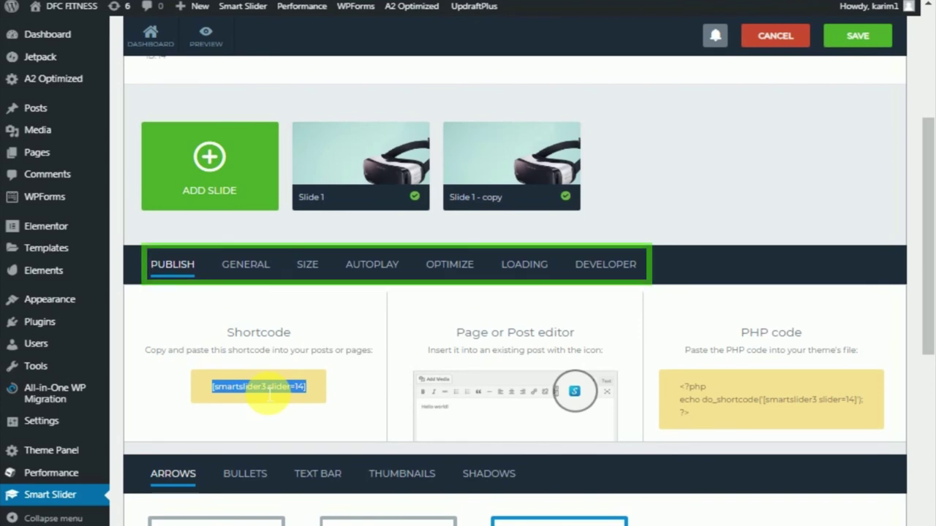
Look through Slider1's General, Size, Autoplay, Optimize, Loading and Developer settings
click(245, 265)
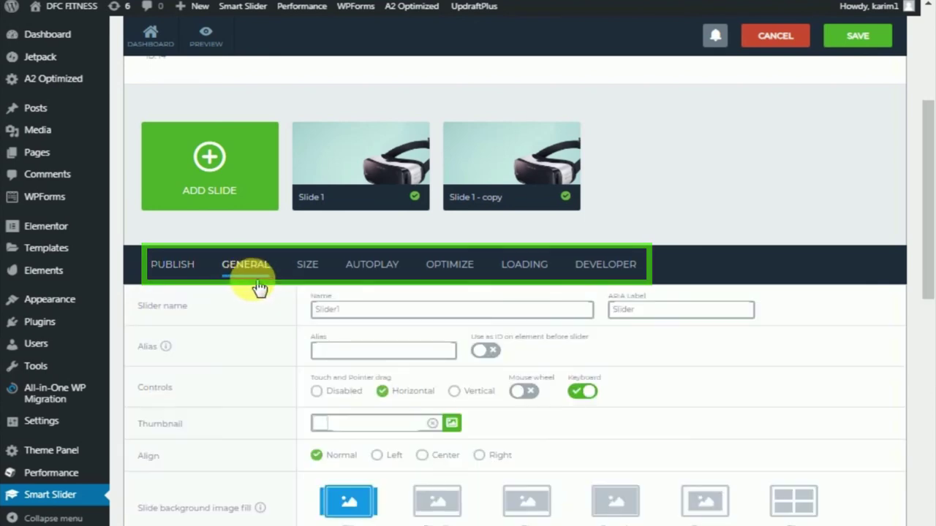
scroll(382, 355, up, 2)
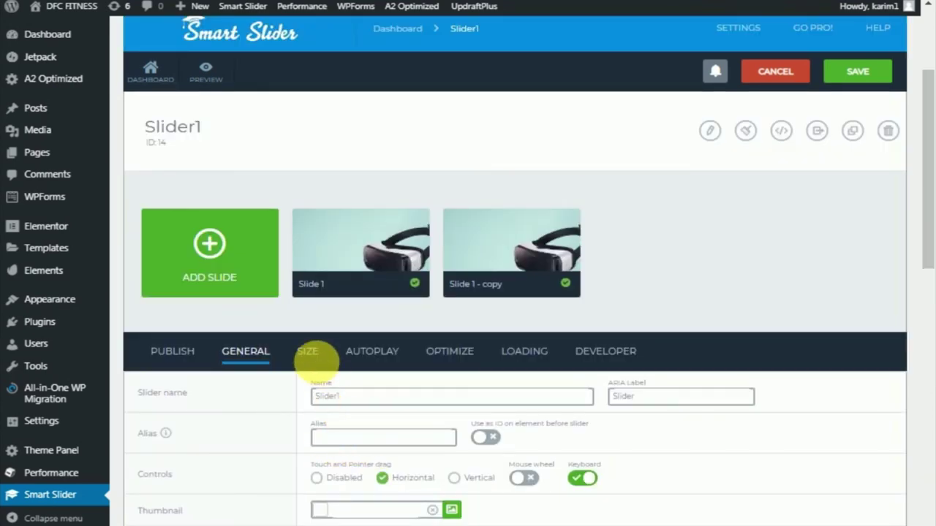
click(307, 352)
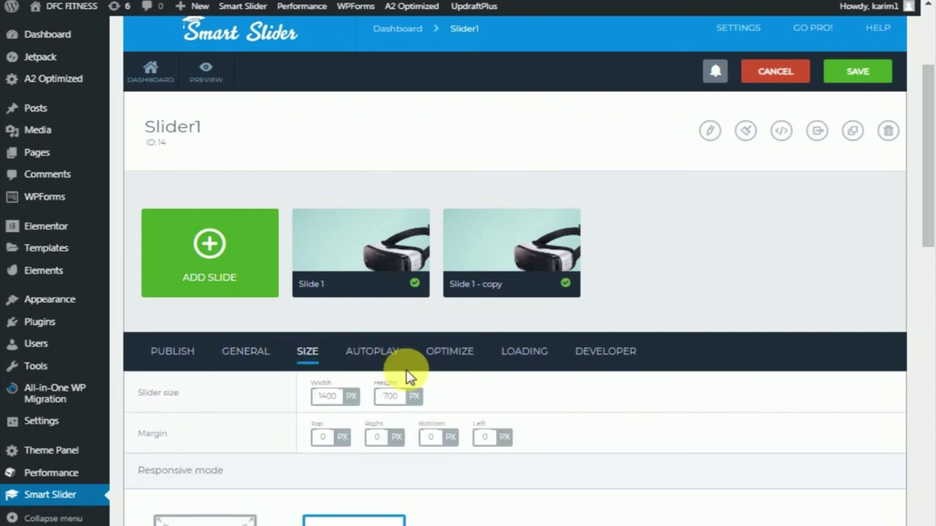
click(369, 352)
click(439, 356)
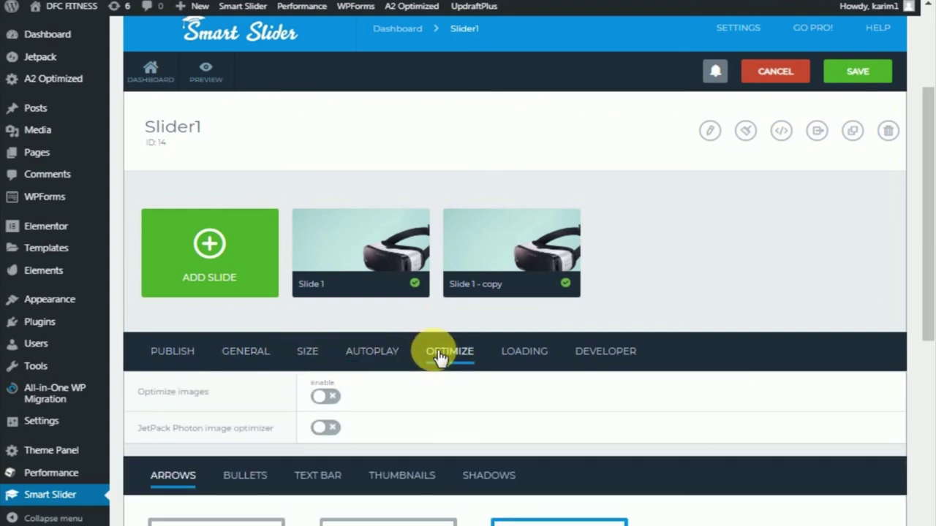
click(520, 353)
click(606, 352)
click(246, 351)
scroll(300, 340, down, 1)
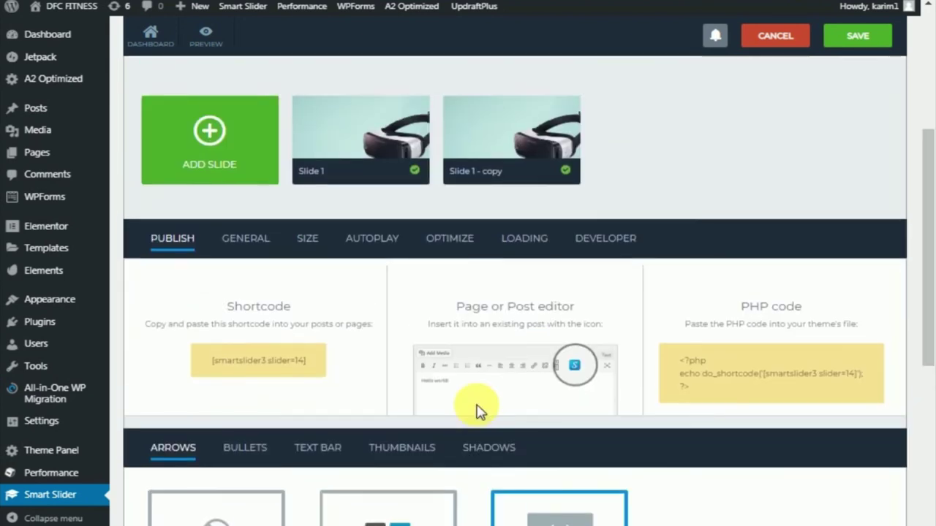
Copy Slider1's shortcode from the publishing settings and save the slider before leaving its page
scroll(469, 433, up, 2)
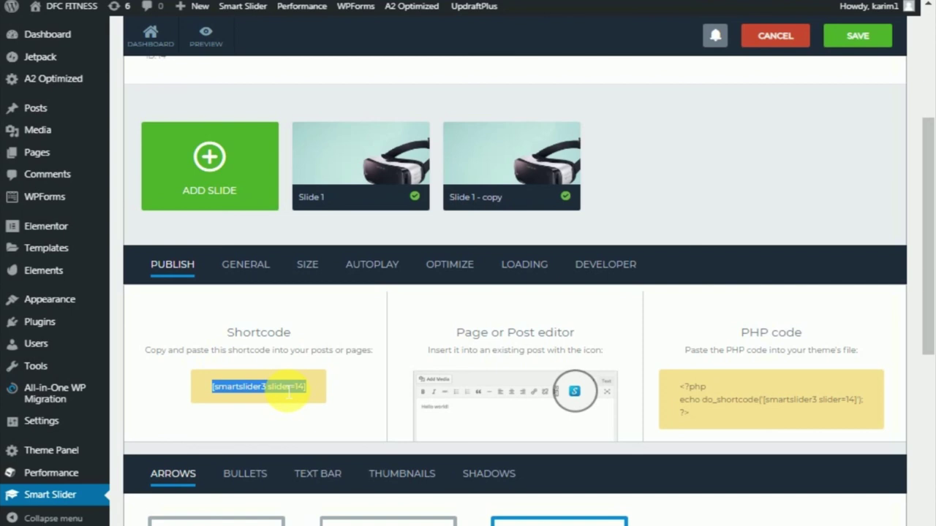
scroll(183, 406, up, 4)
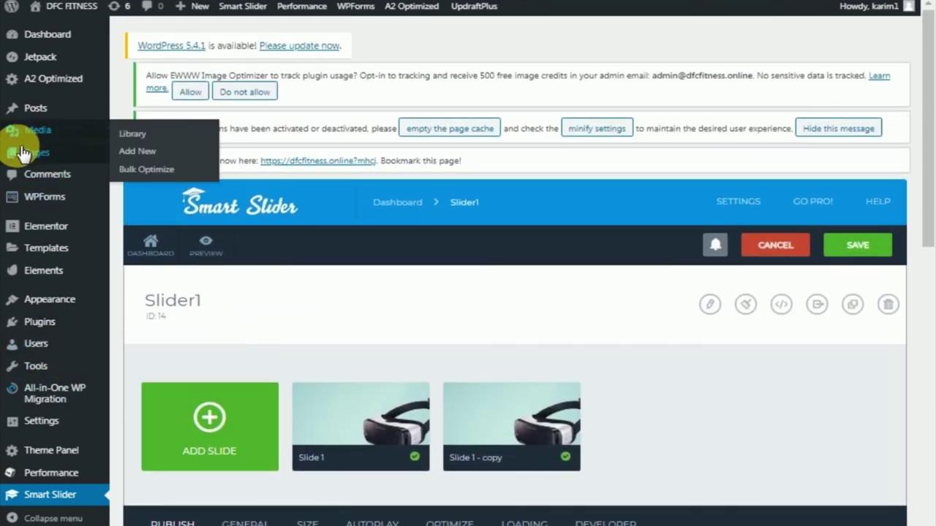
click(52, 153)
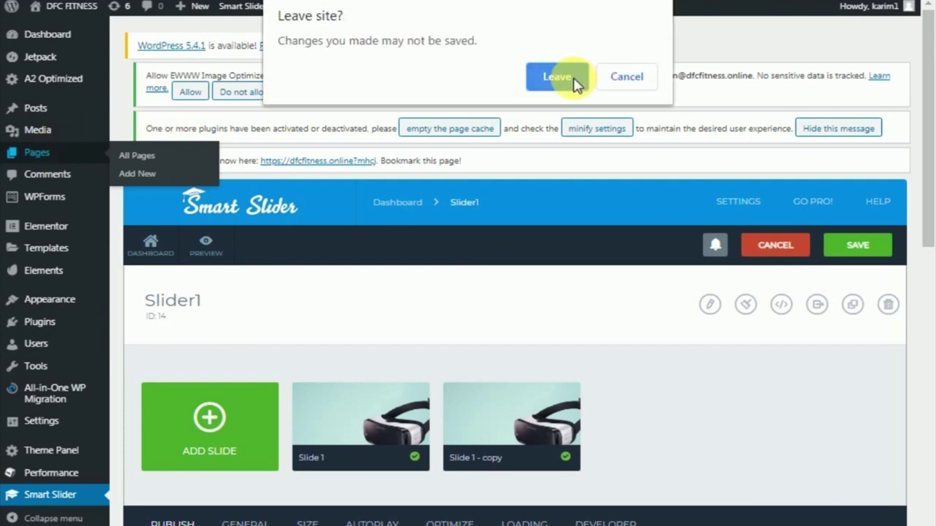
click(620, 77)
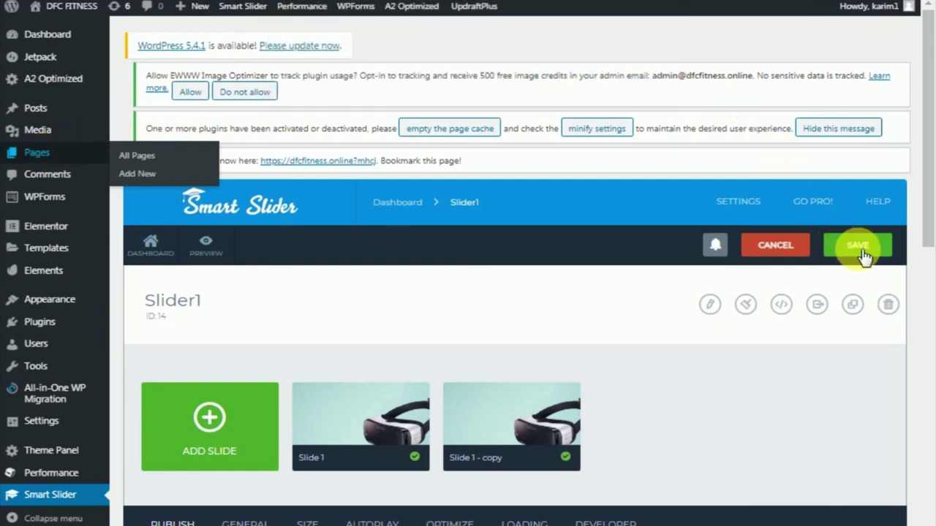
click(861, 252)
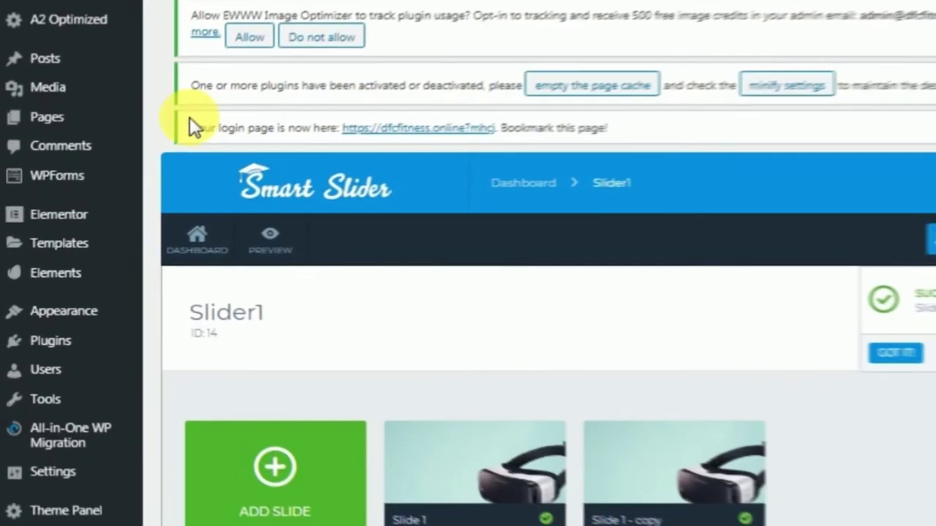
Create a new WordPress page titled "slider"
click(60, 117)
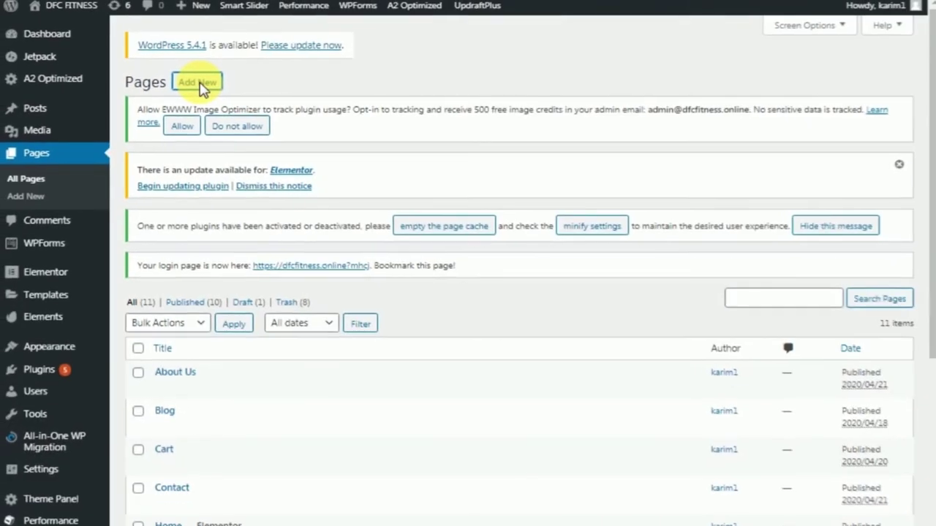
click(248, 76)
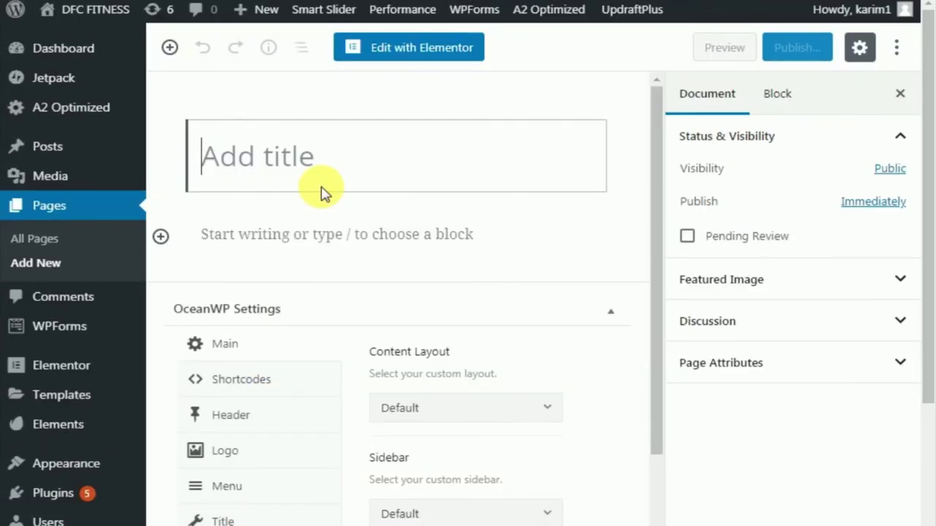
text(slider)
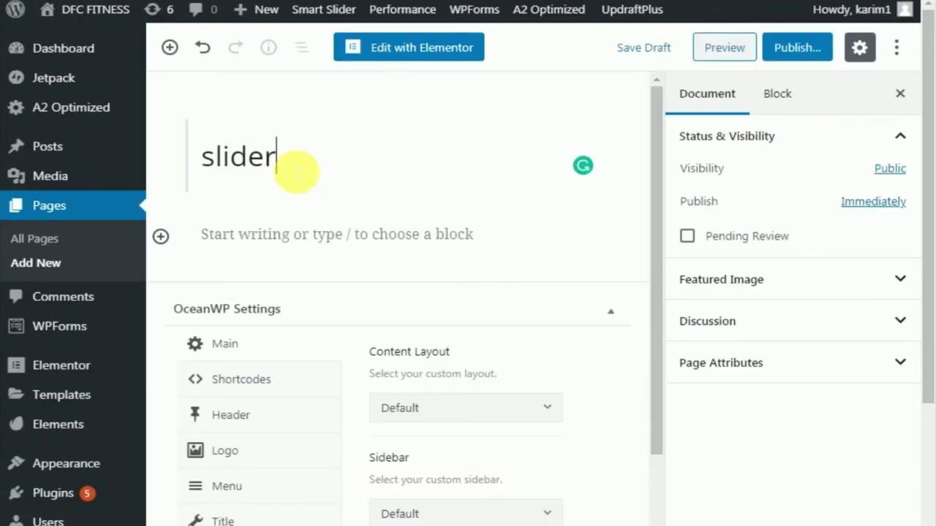
Insert a Shortcode block into the page with the shortcode [smartslider3 slider=14]
click(170, 47)
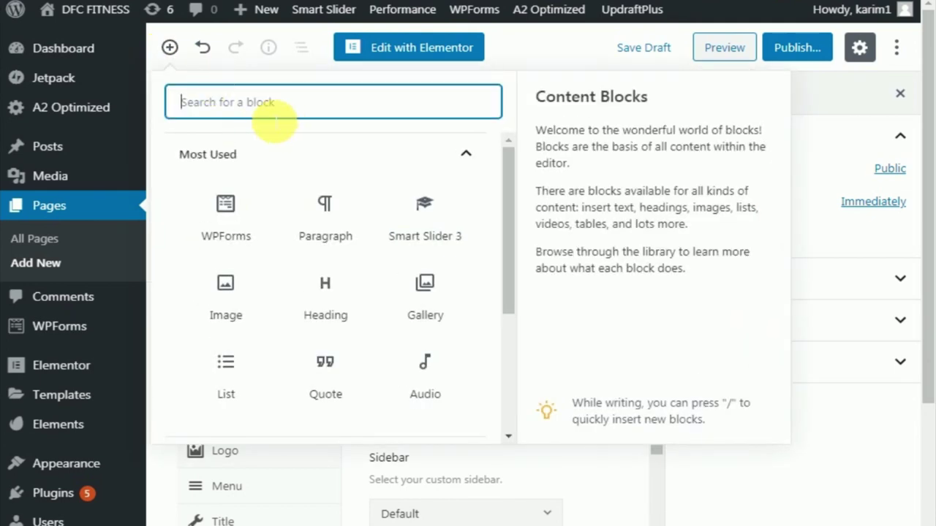
text(short)
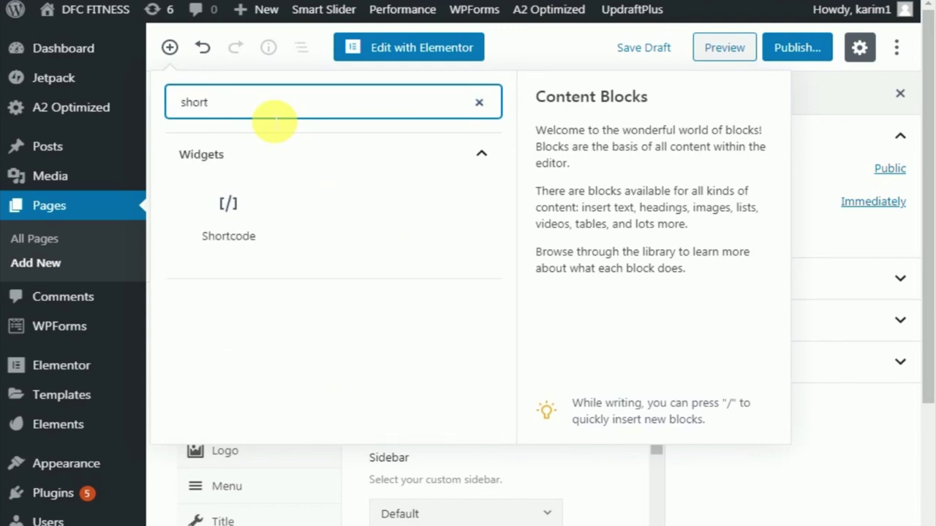
click(233, 223)
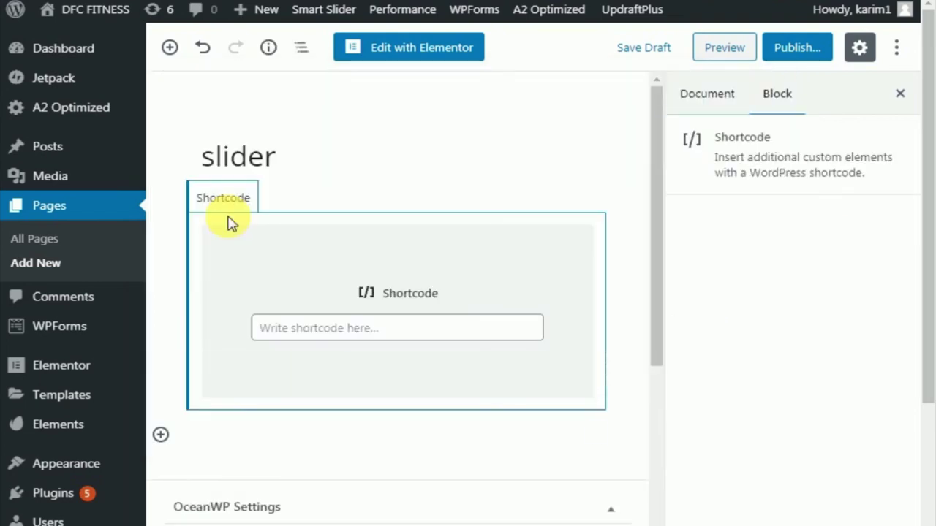
click(314, 327)
text([smartslider3 slider=14])
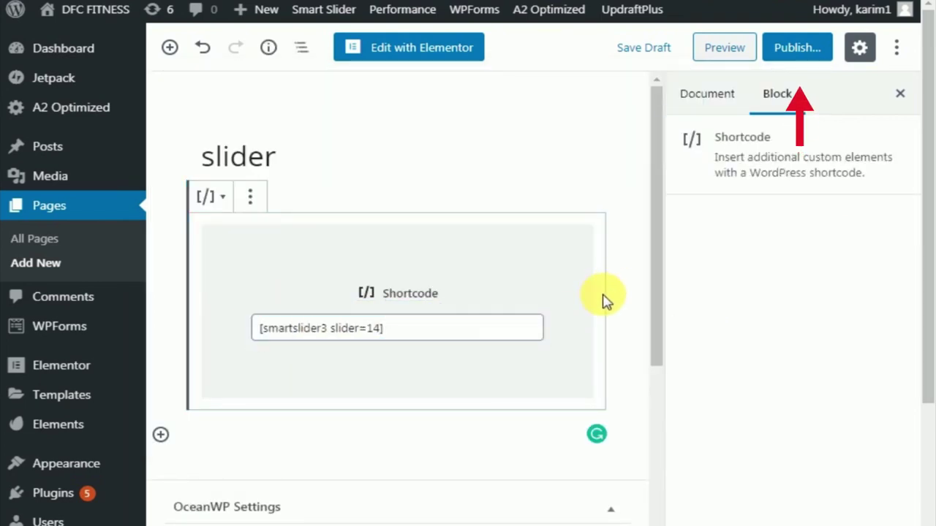
Publish the slider page and view its live version in a new browser tab
click(798, 52)
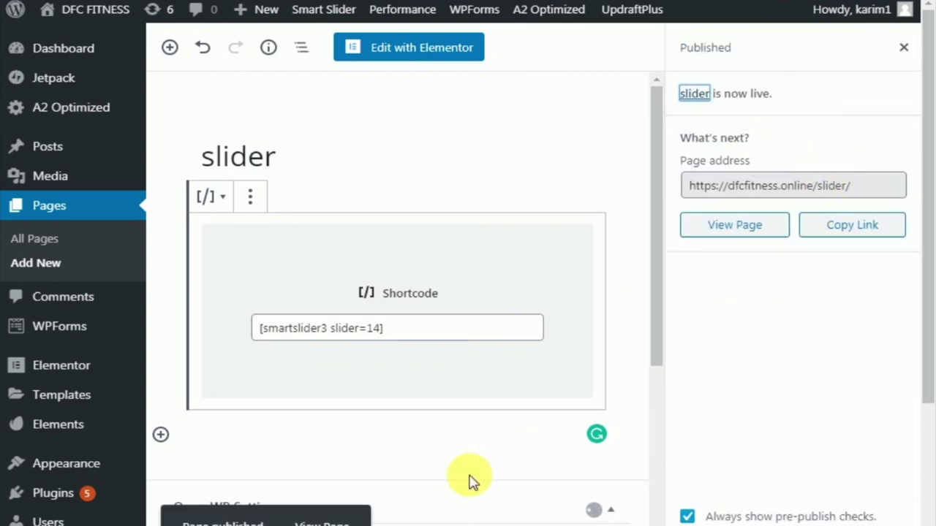
right_click(329, 521)
click(403, 390)
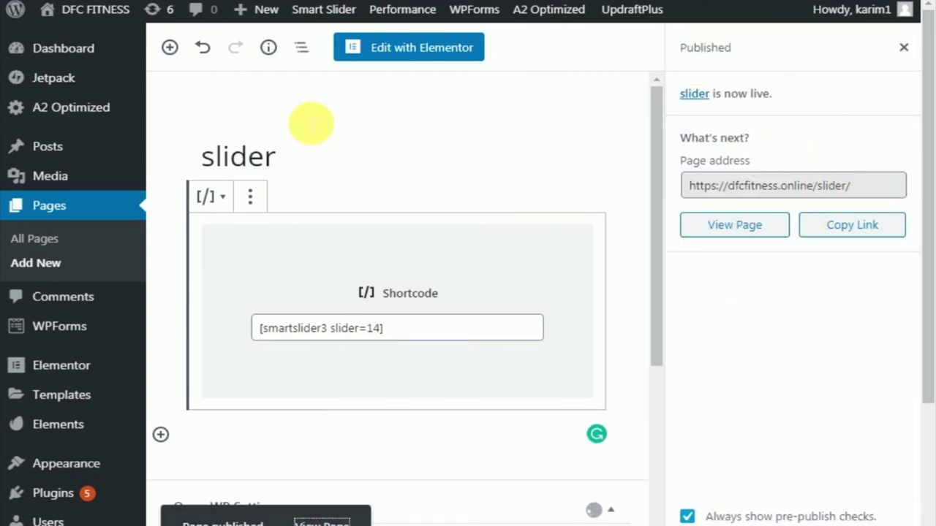
key(ctrl+Tab)
Examine the full-width slider on the live page and cycle through both slides with its navigation arrows
scroll(439, 226, down, 4)
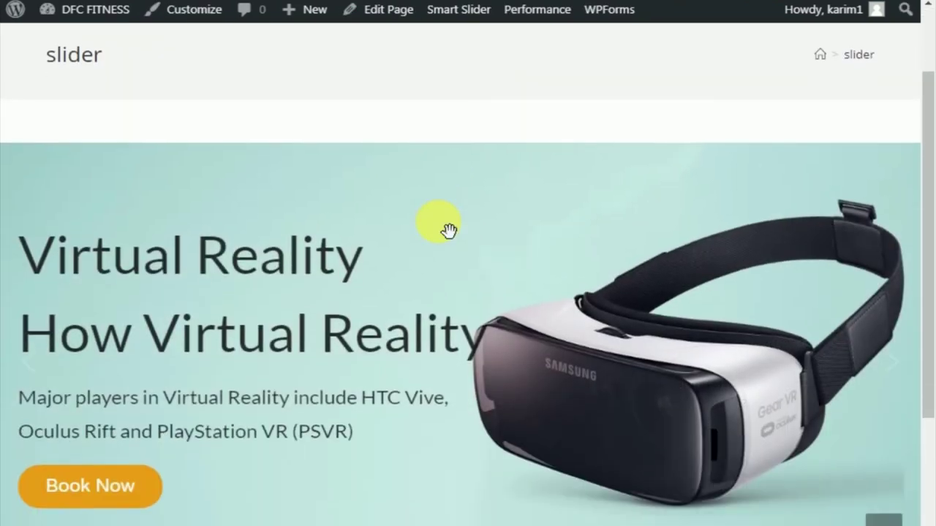
scroll(445, 229, up, 2)
scroll(442, 227, up, 1)
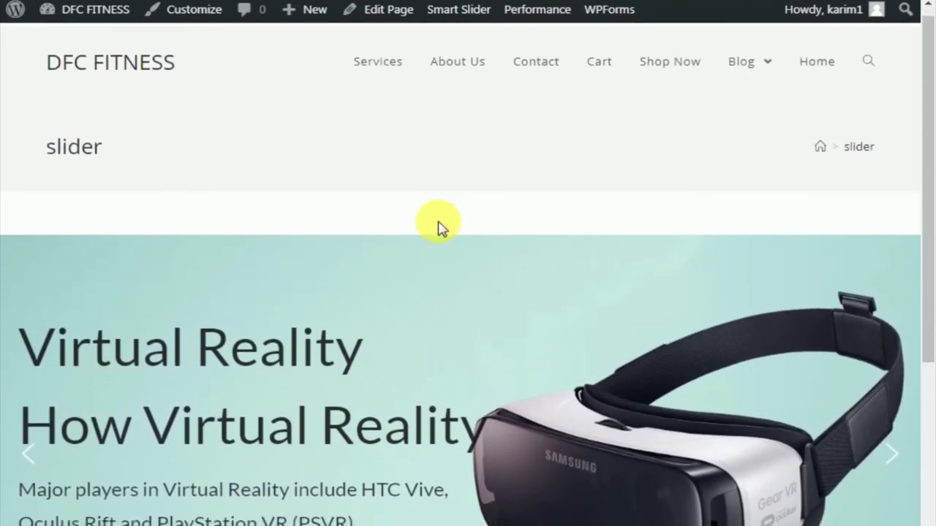
scroll(438, 224, down, 4)
scroll(439, 223, up, 4)
scroll(925, 334, down, 2)
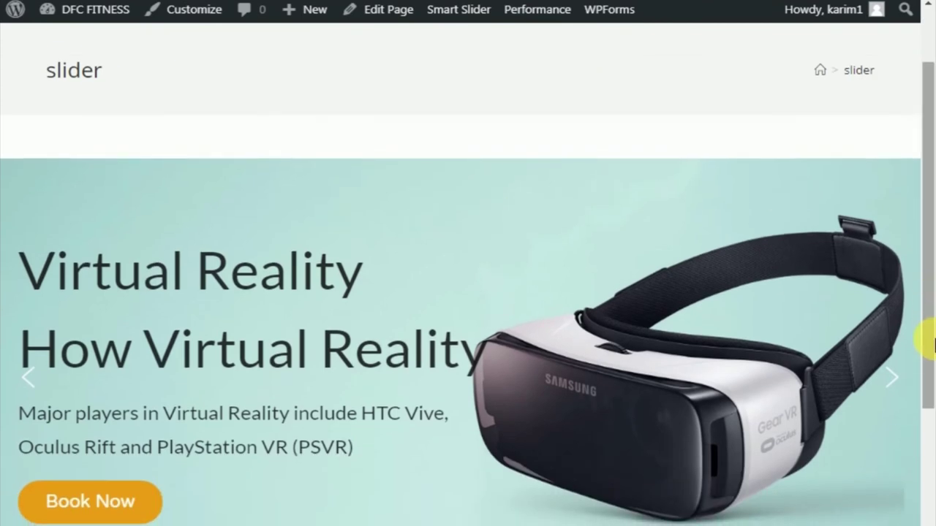
click(893, 343)
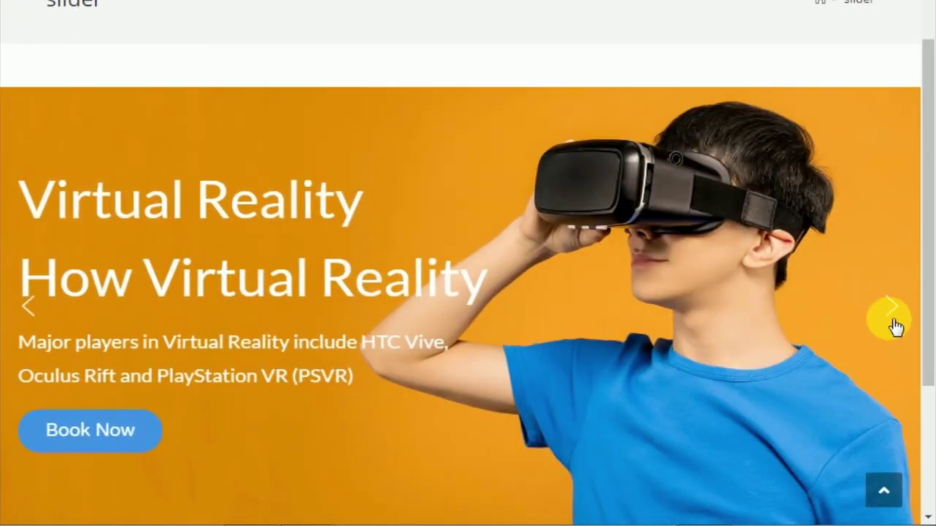
click(892, 324)
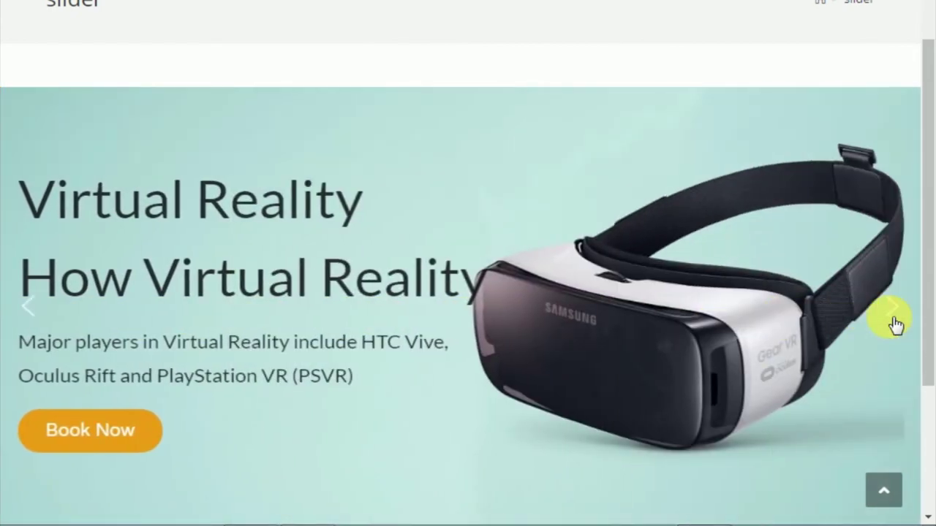
click(892, 320)
scroll(806, 344, down, 3)
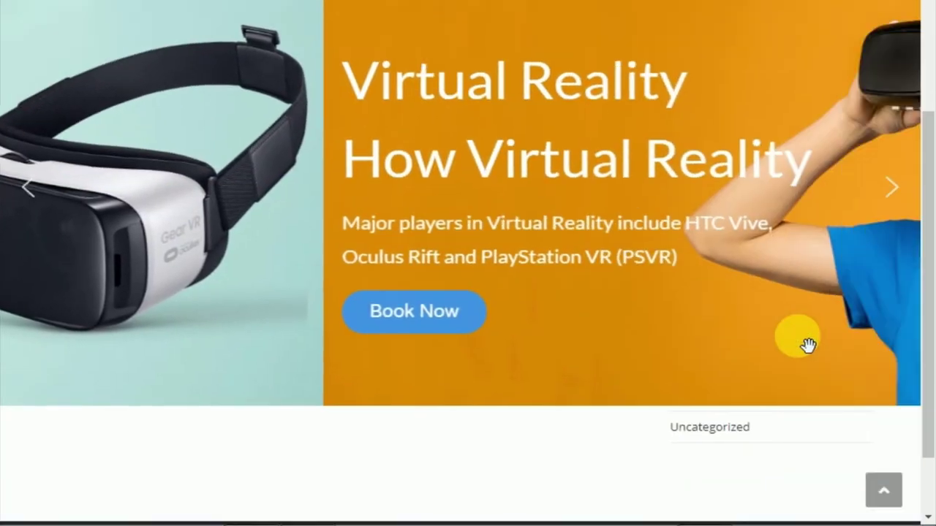
scroll(796, 340, up, 3)
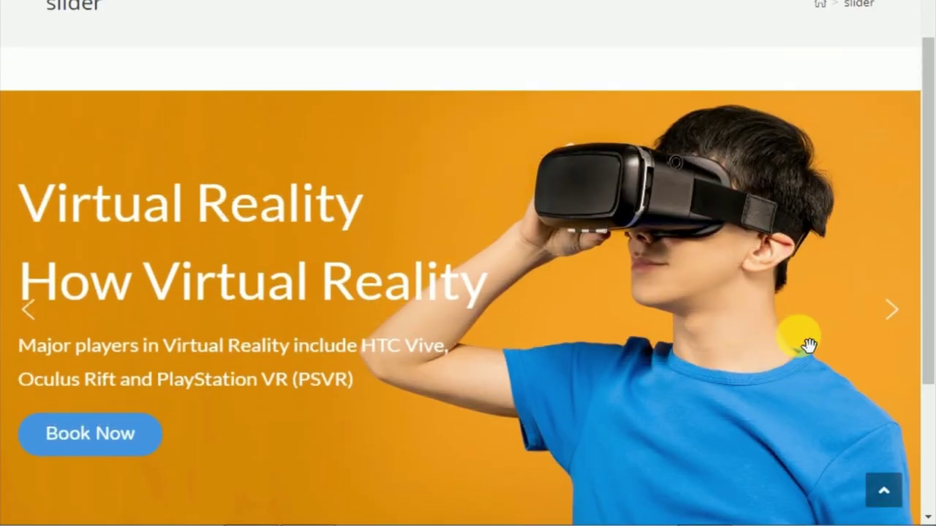